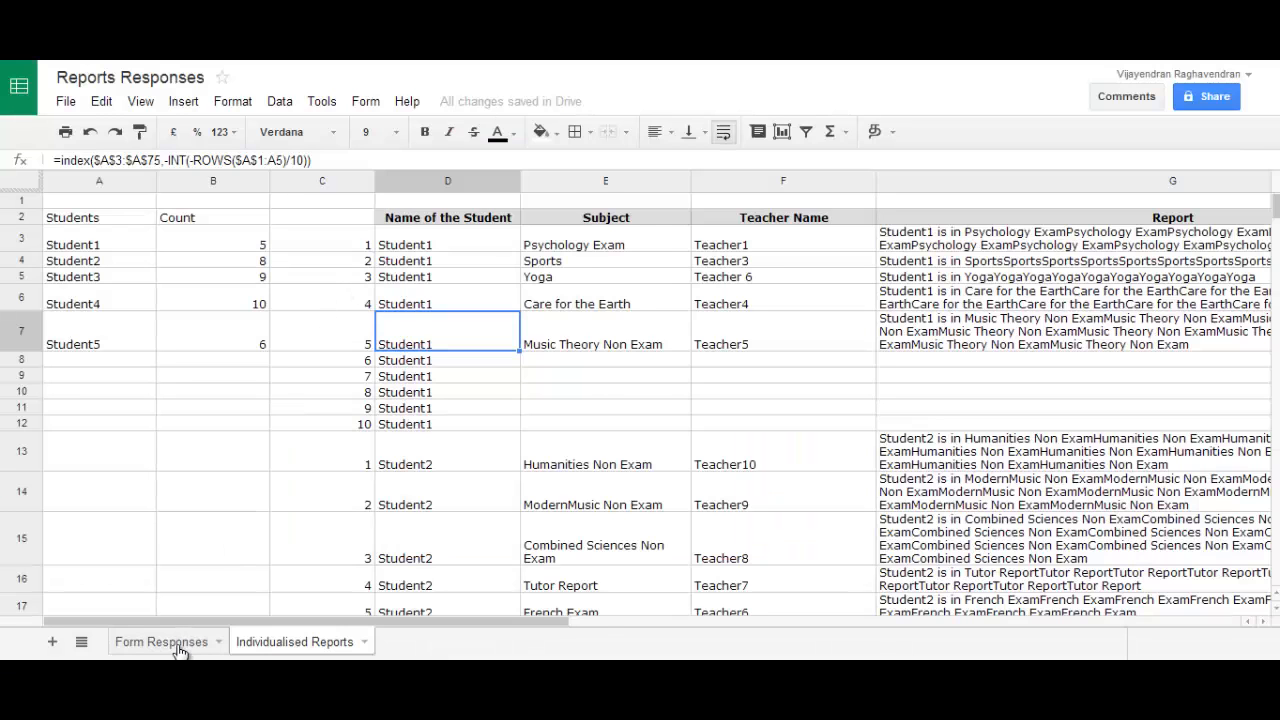
- Examine the student, subject, teacher and report entries in rows 33 to 39 of the Form Responses sheet
left_click(180, 648)
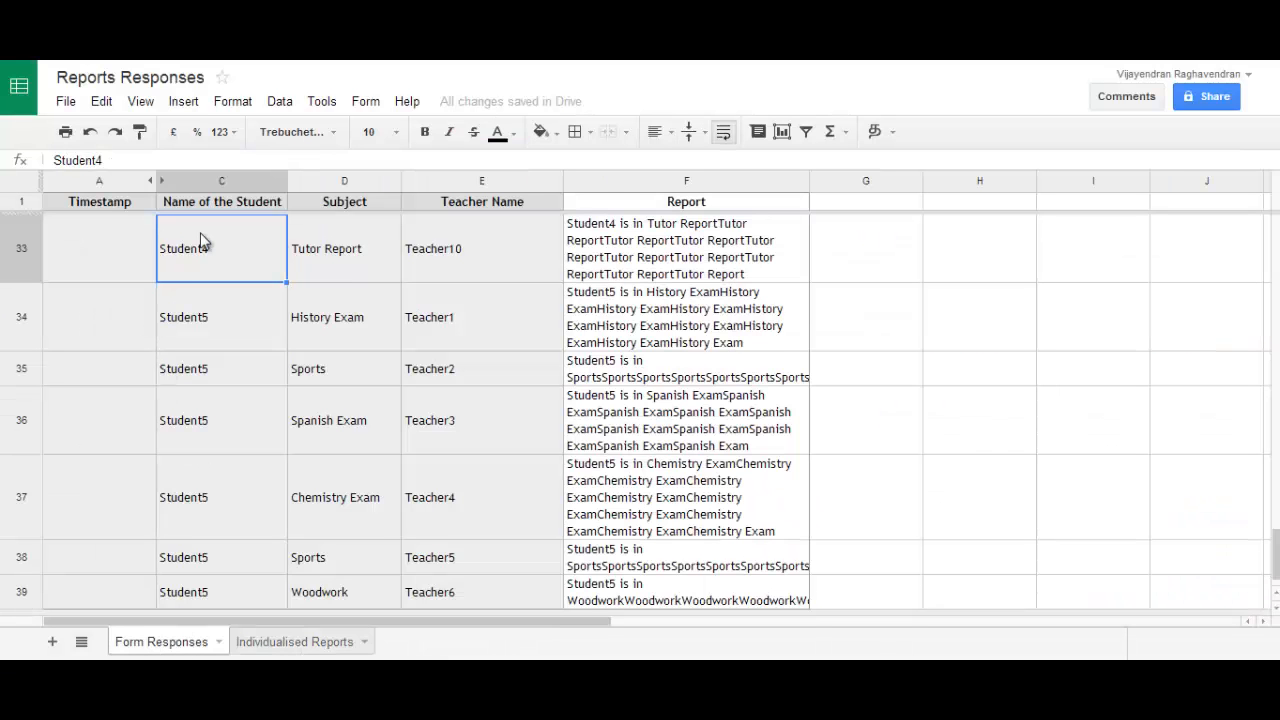
left_click(489, 245)
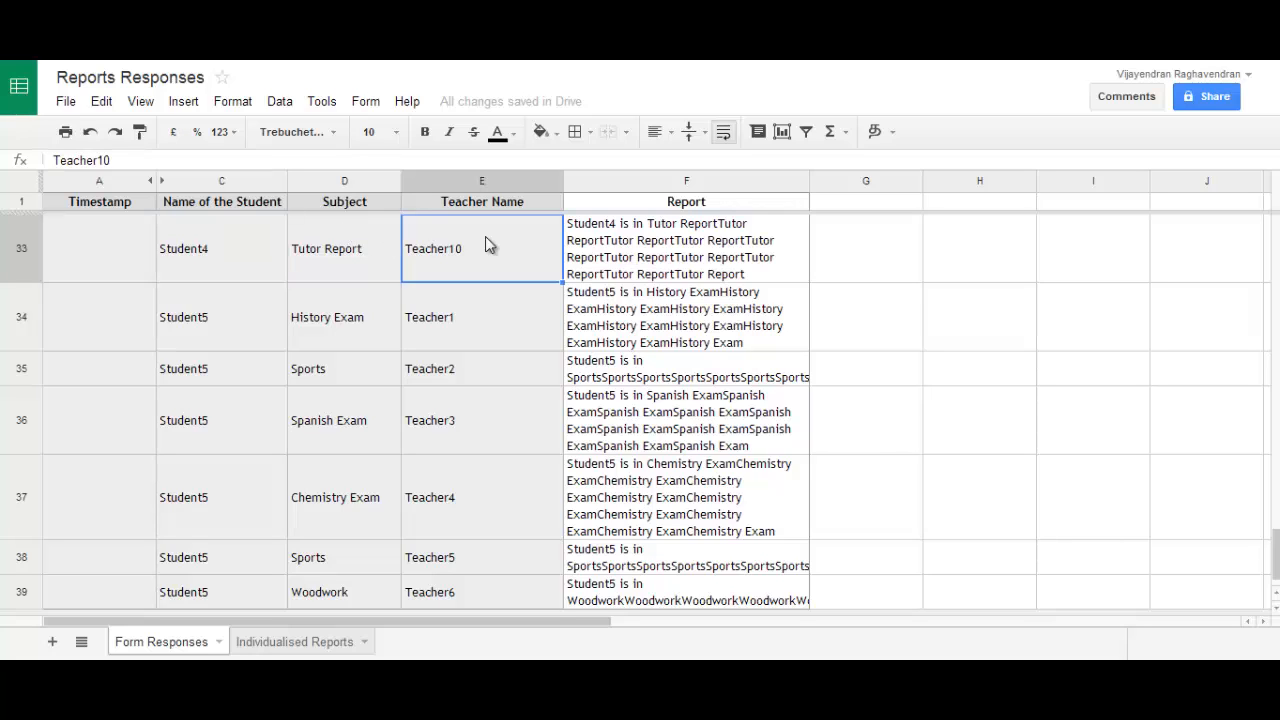
key("Right")
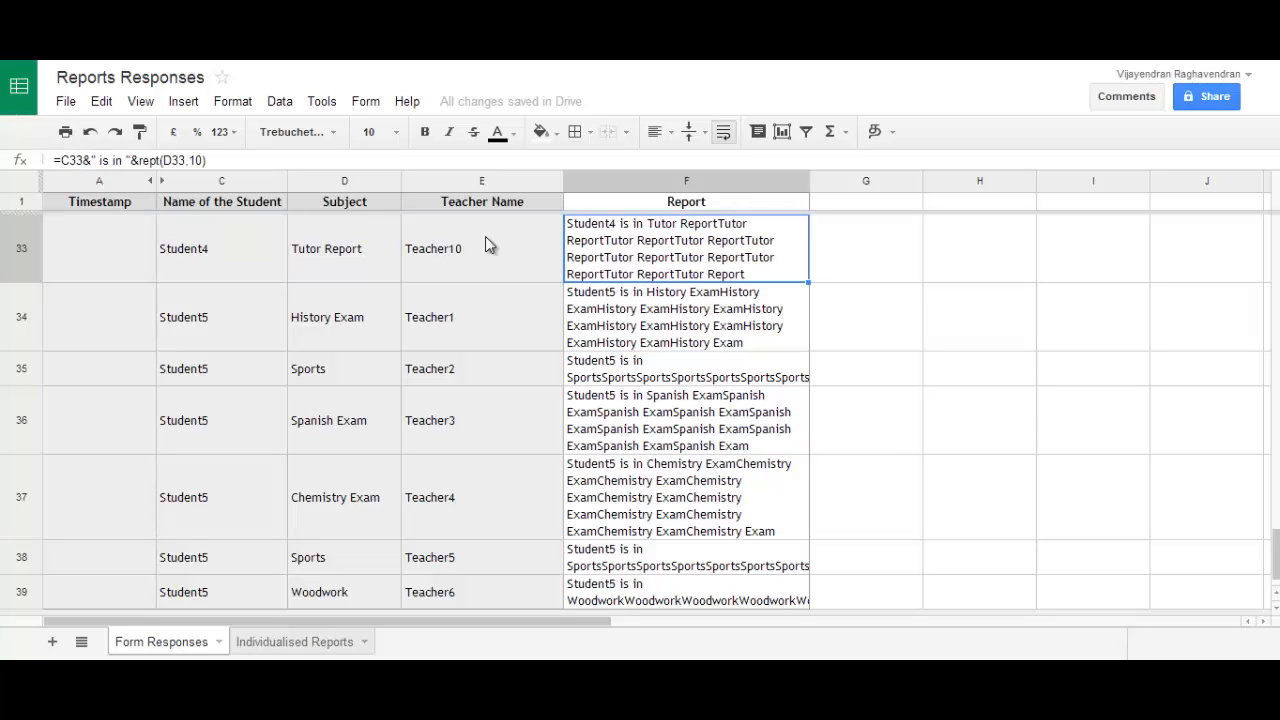
key("Down")
key("Down")
key("Down")
key("Down")
key("Down")
key("Down")
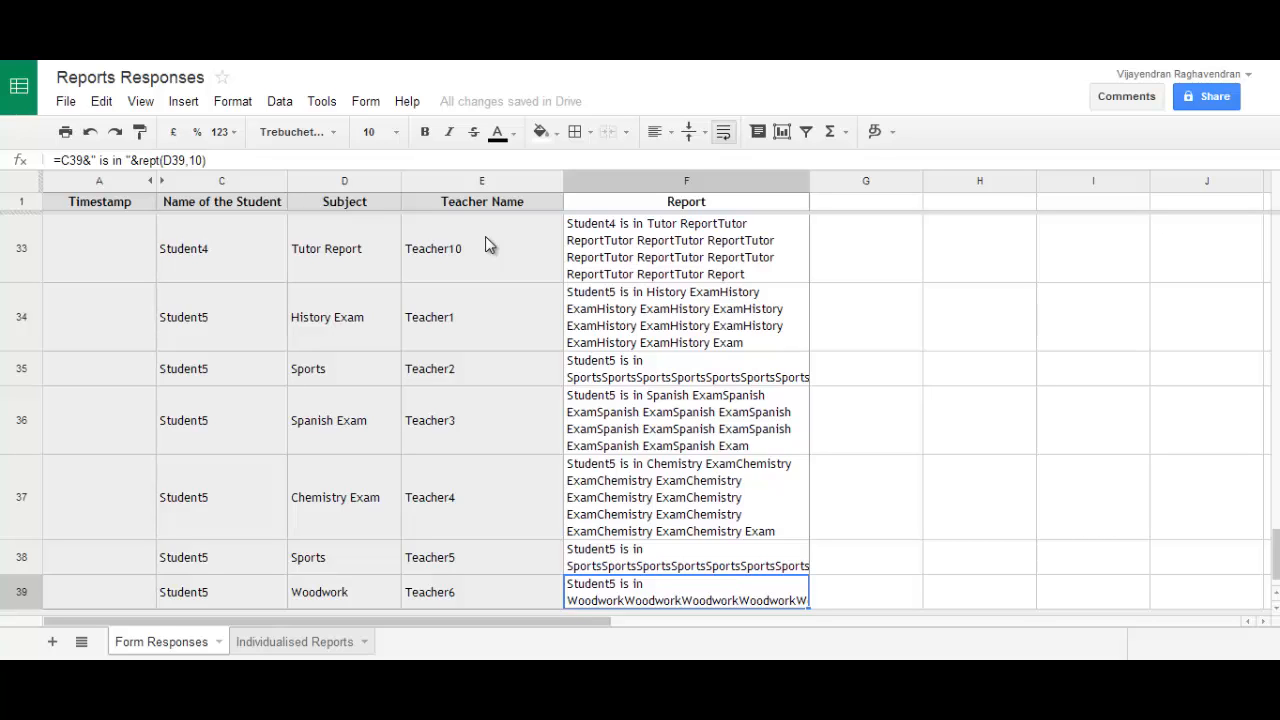
key("Left")
key("Left")
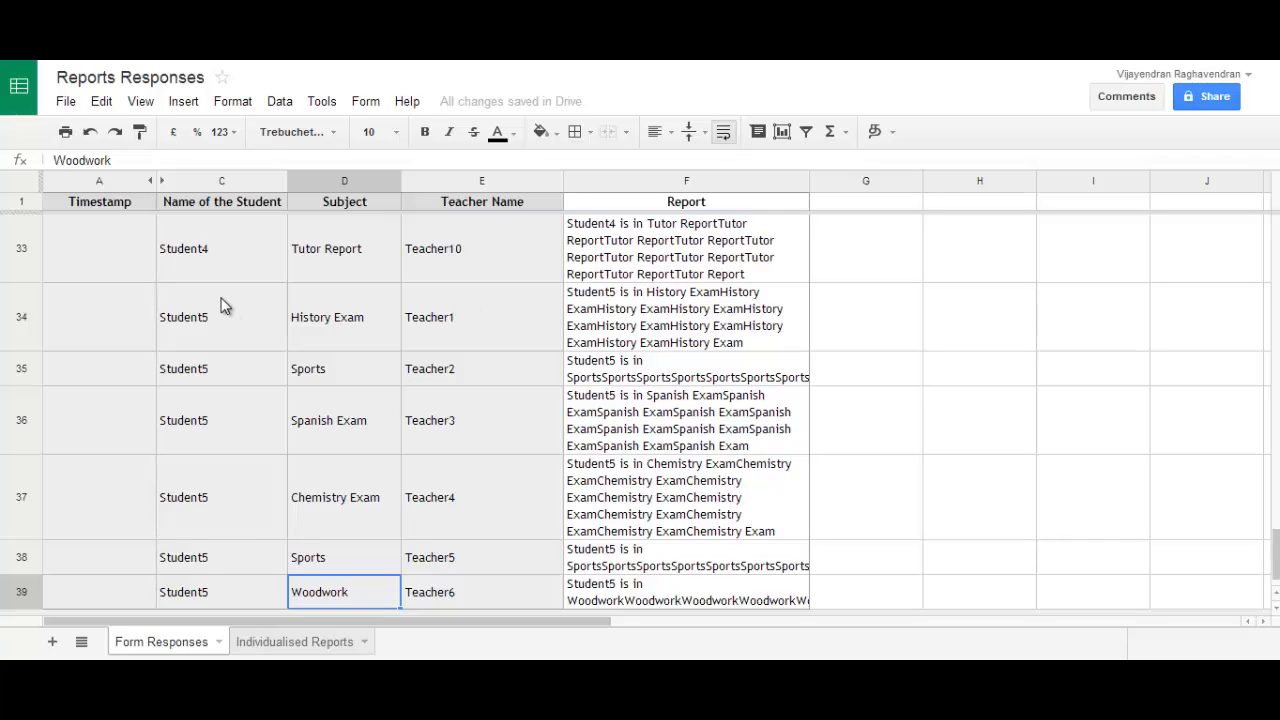
- Look up the available download formats for the spreadsheet, including Microsoft Excel (.xlsx), without downloading it
left_click(65, 101)
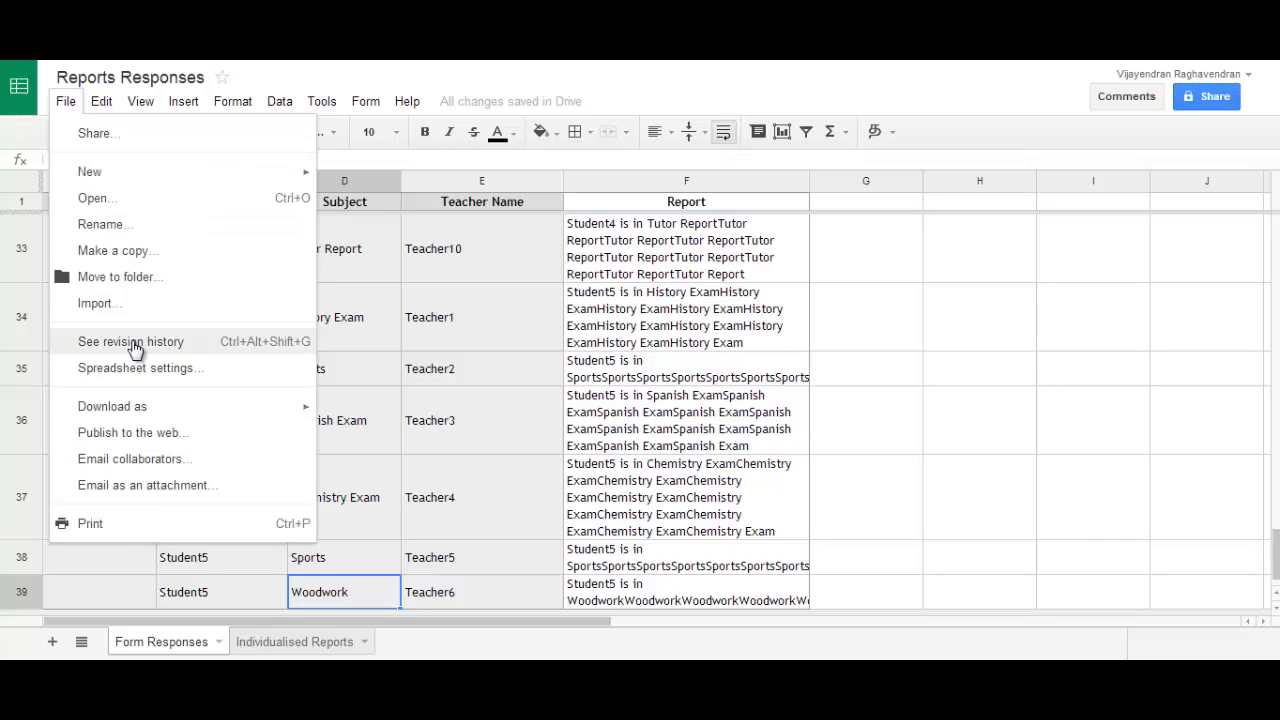
mouse_move(145, 408)
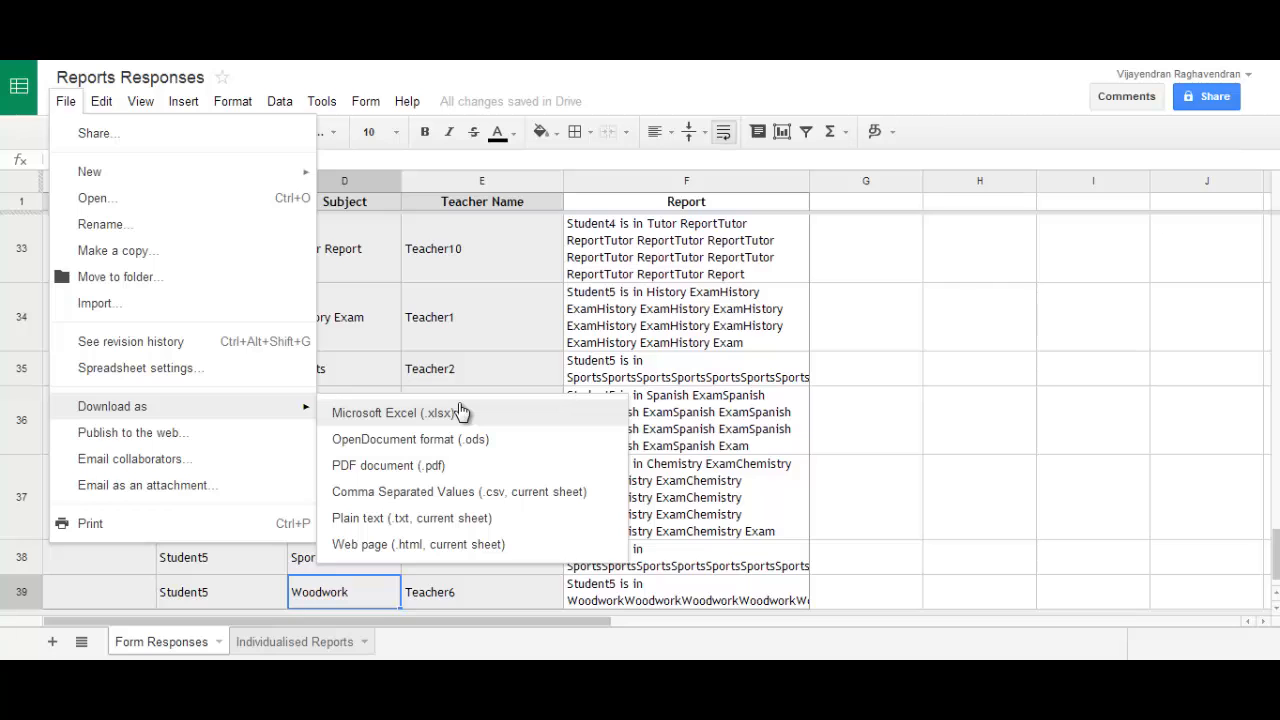
left_click(536, 349)
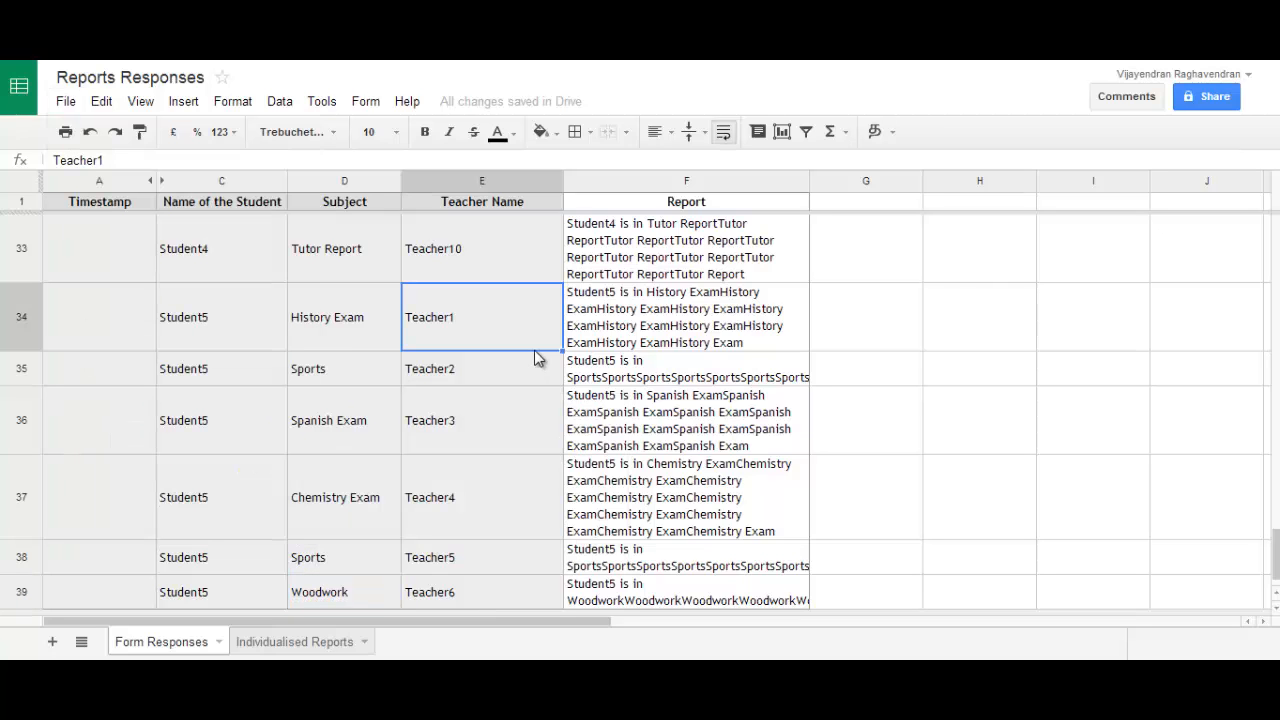
- View the Individualised Reports sheet, switch to the Excel copy of the workbook and examine its Form Responses sheet
left_click(333, 642)
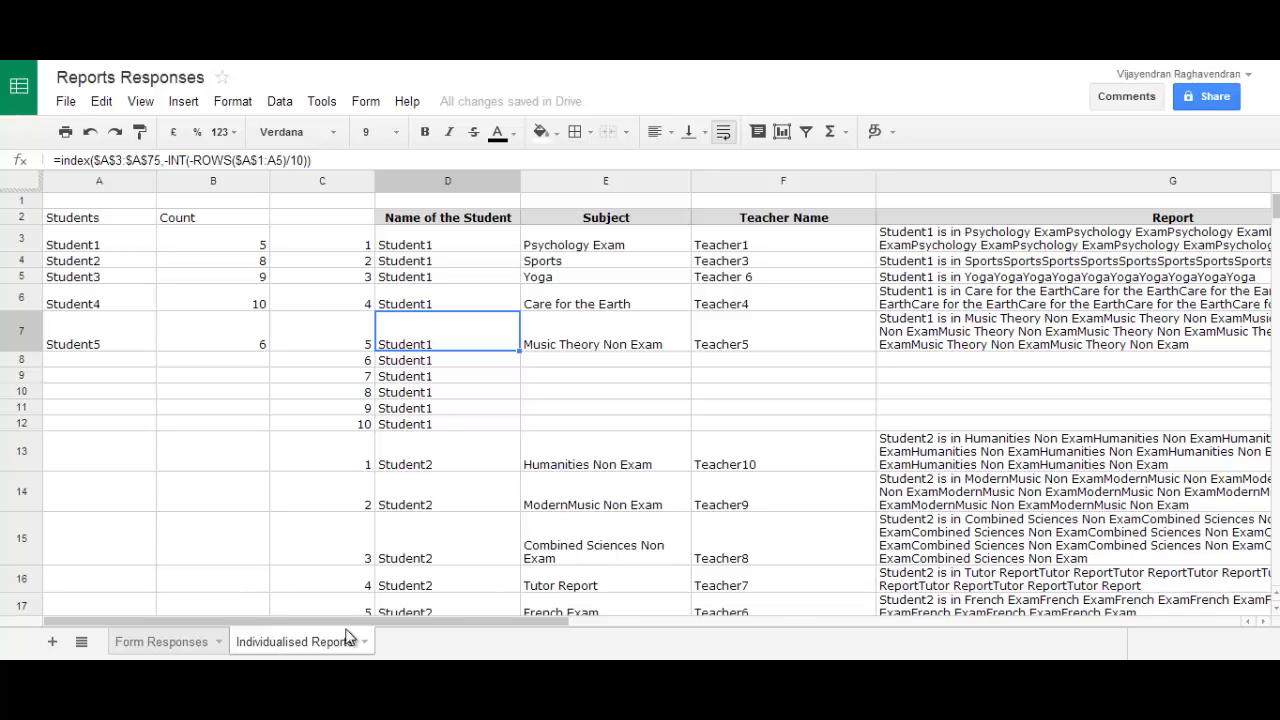
left_click(435, 560)
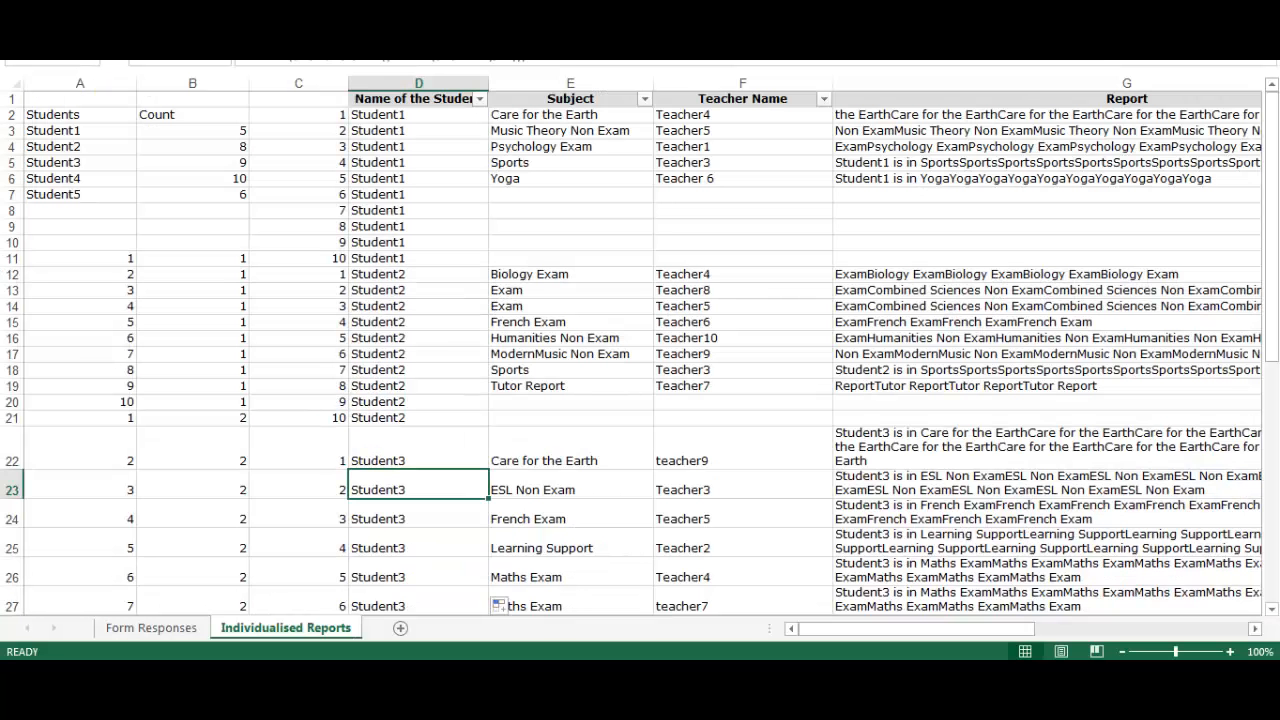
left_click(164, 631)
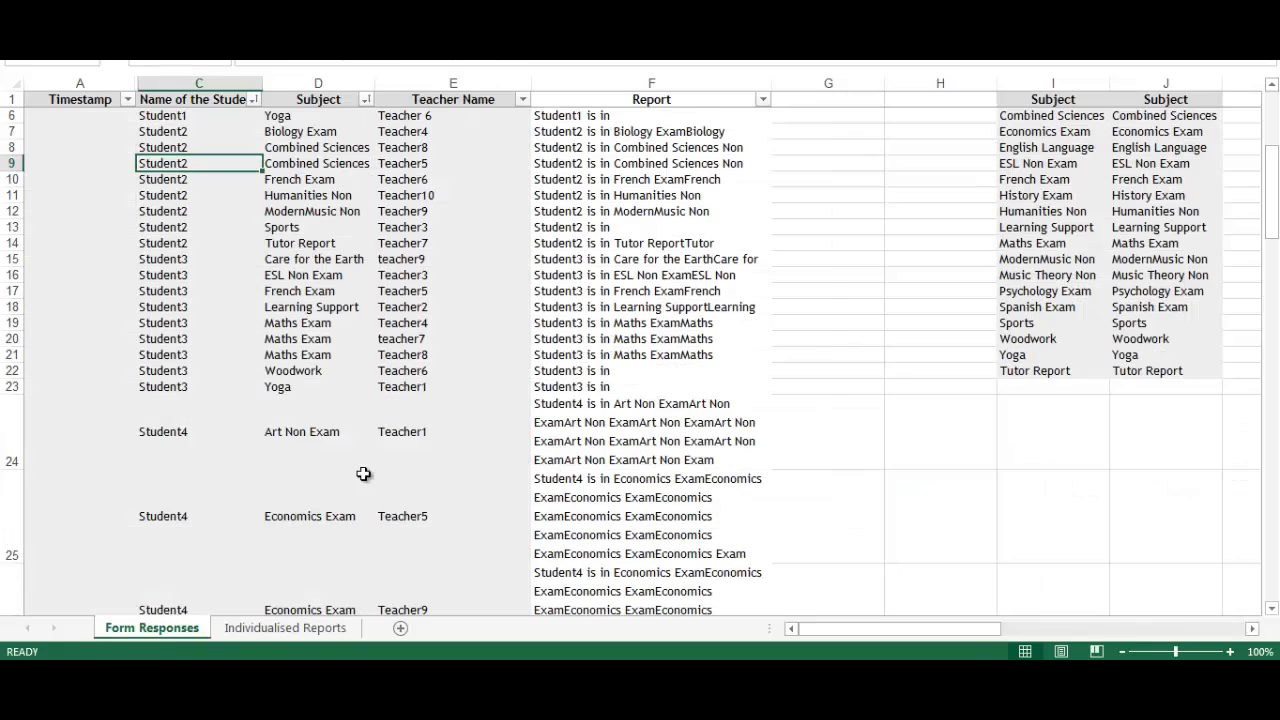
left_click(355, 386)
left_click(523, 308)
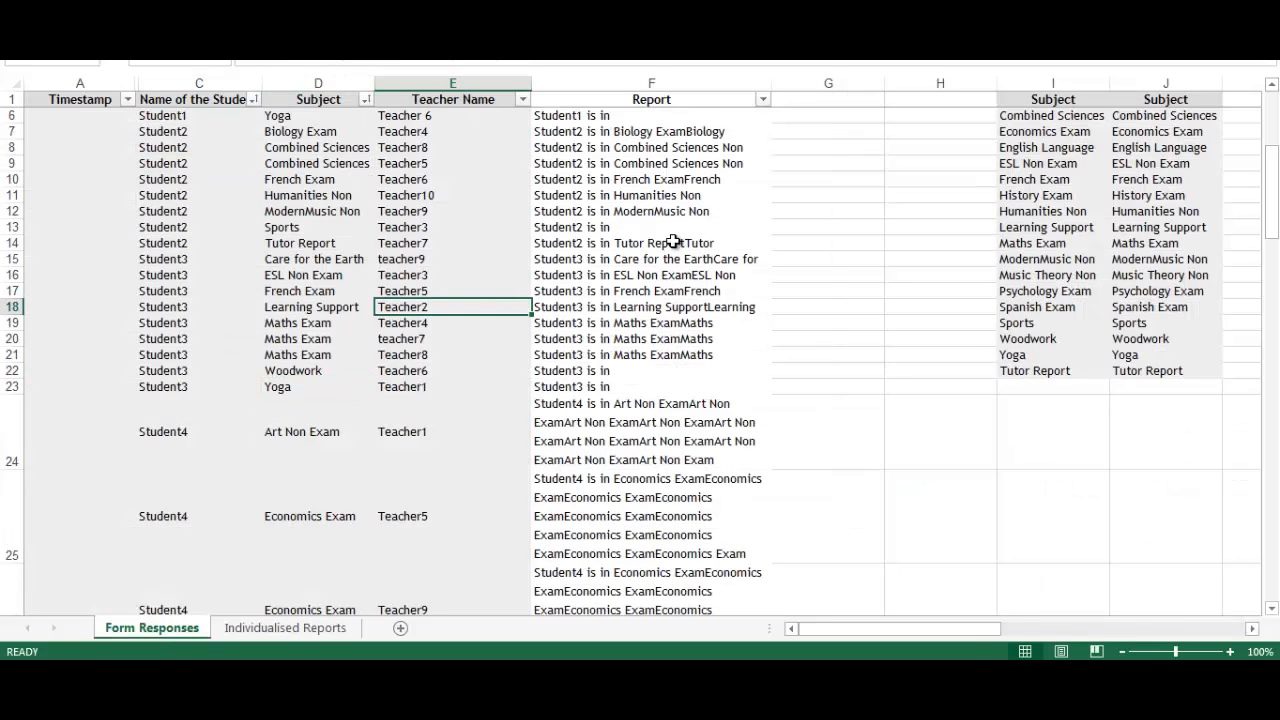
left_click(744, 231)
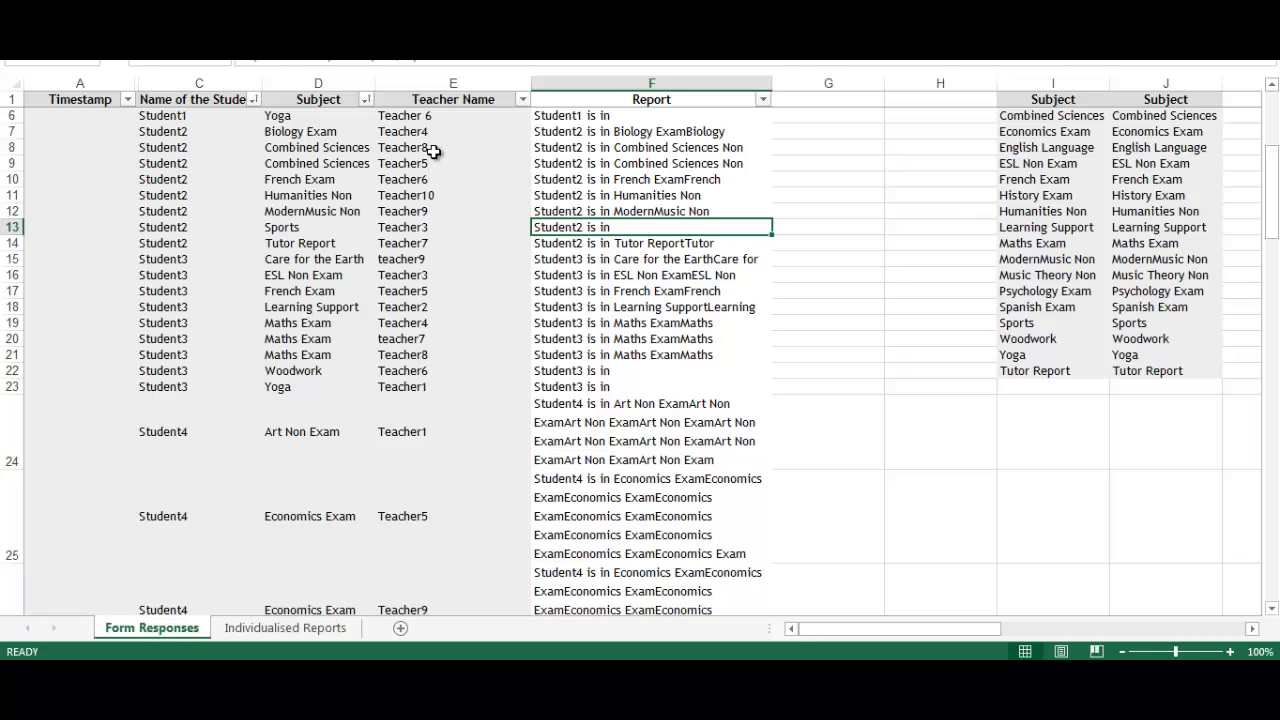
- Use Advanced Filter to copy only the unique records of the Subject list D1:D39 to cell K1
left_click(319, 81)
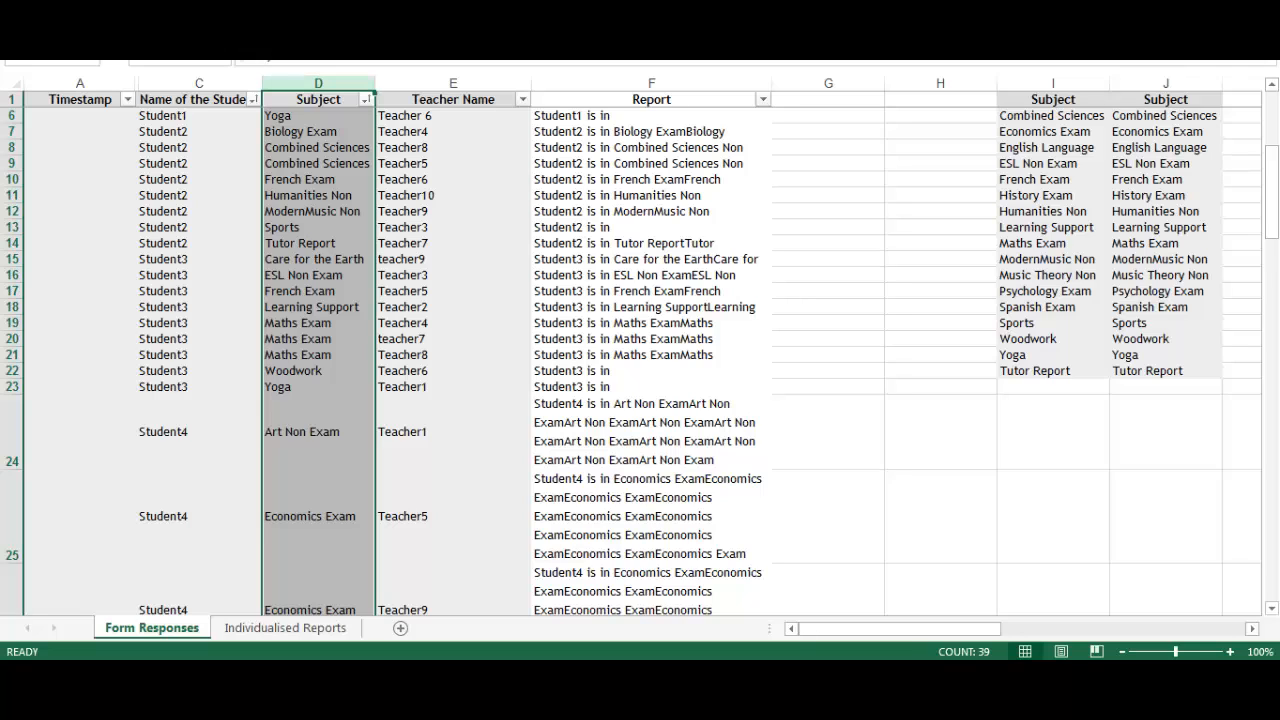
left_click(352, 22)
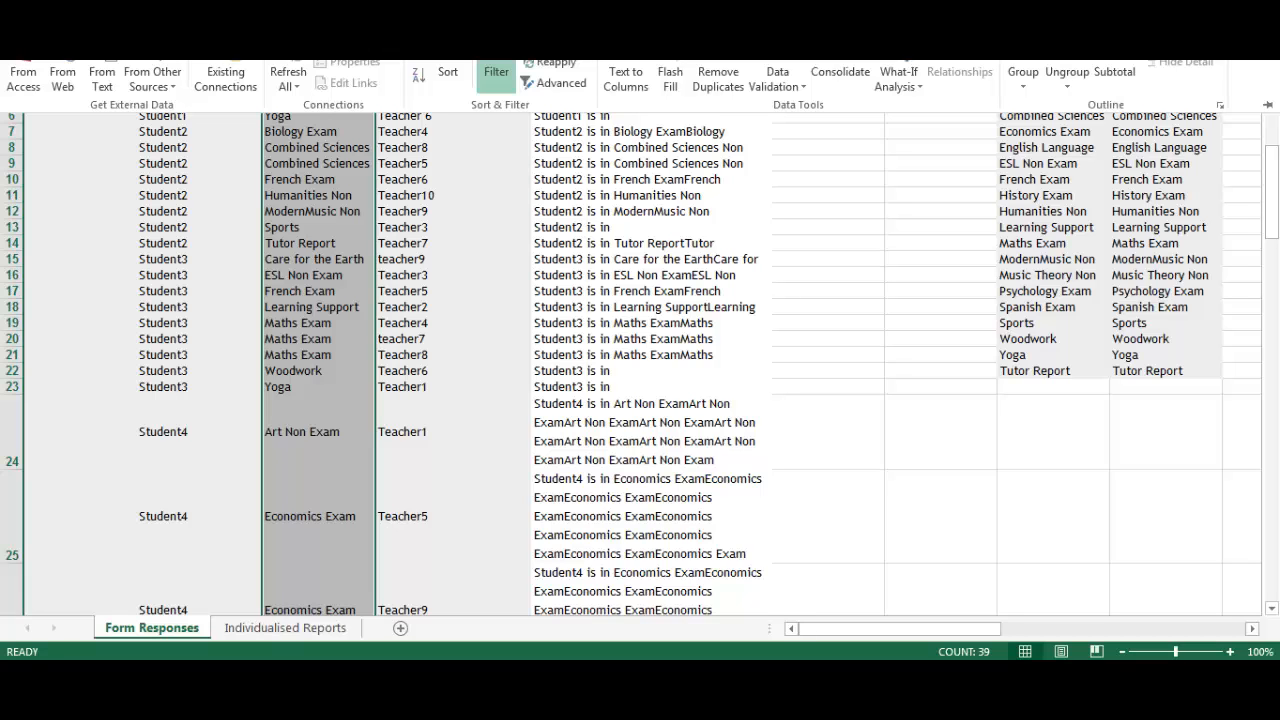
left_click(558, 88)
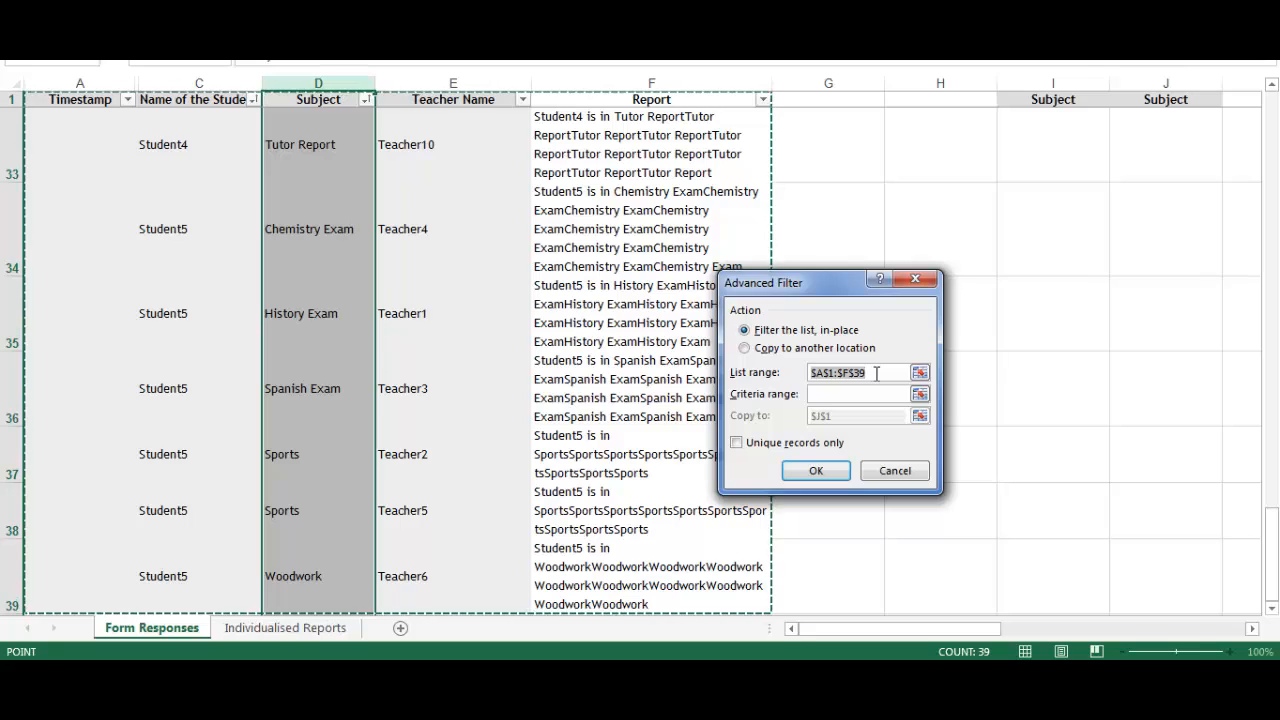
left_click(825, 376)
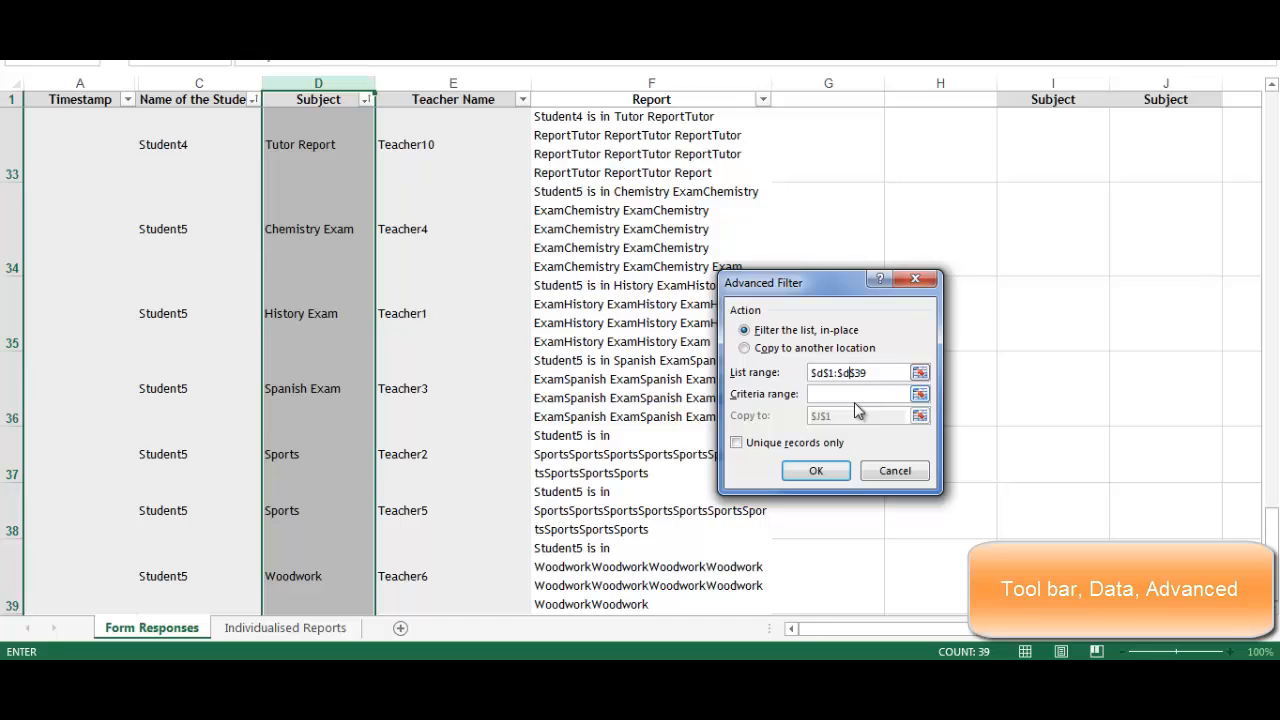
left_click(781, 448)
left_click(786, 348)
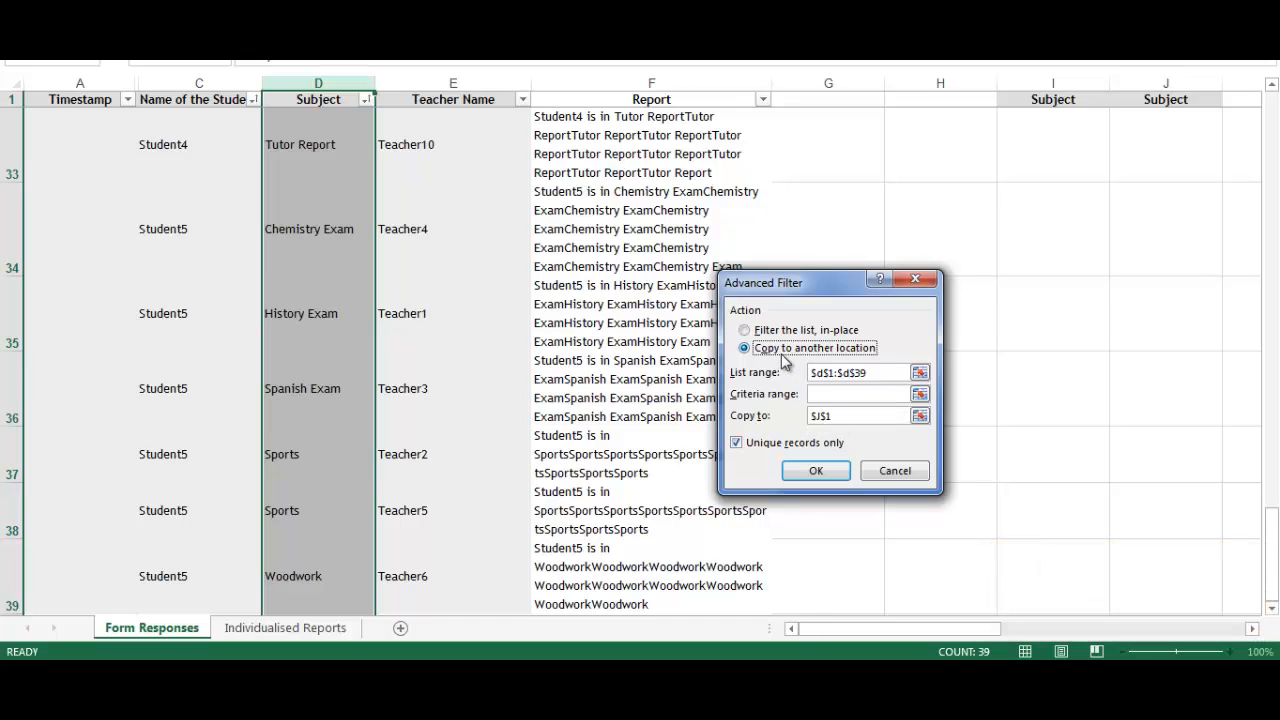
left_click_drag(840, 418, 806, 418)
type("k1")
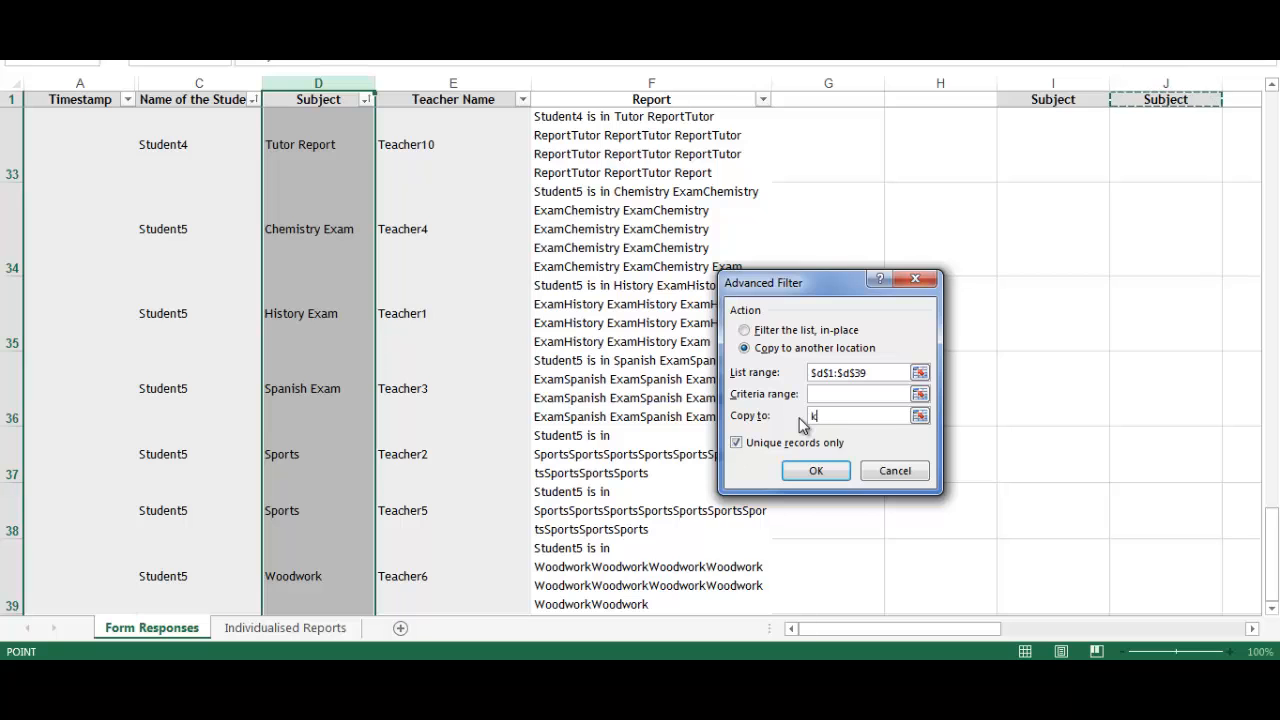
left_click(818, 473)
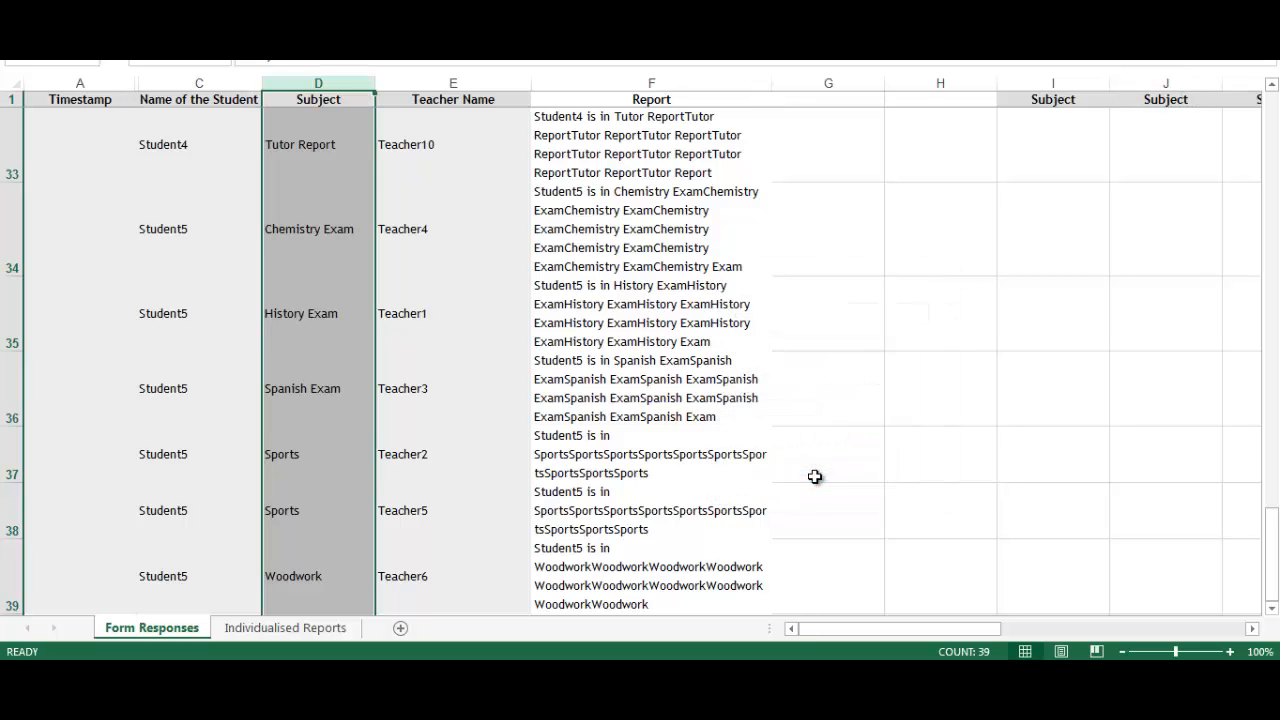
- Sort the subjects in K2:K22 from A to Z, continuing with the current selection only
scroll(1275, 145, "up", 10)
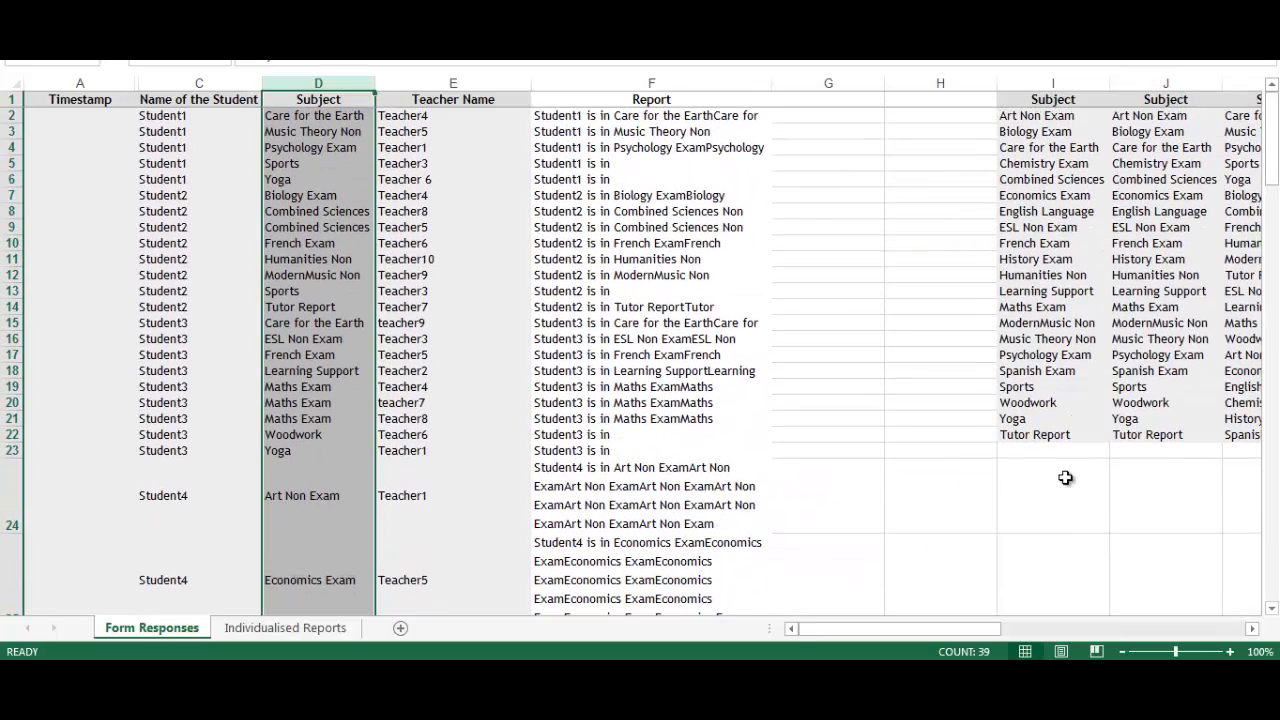
left_click_drag(920, 628, 1022, 628)
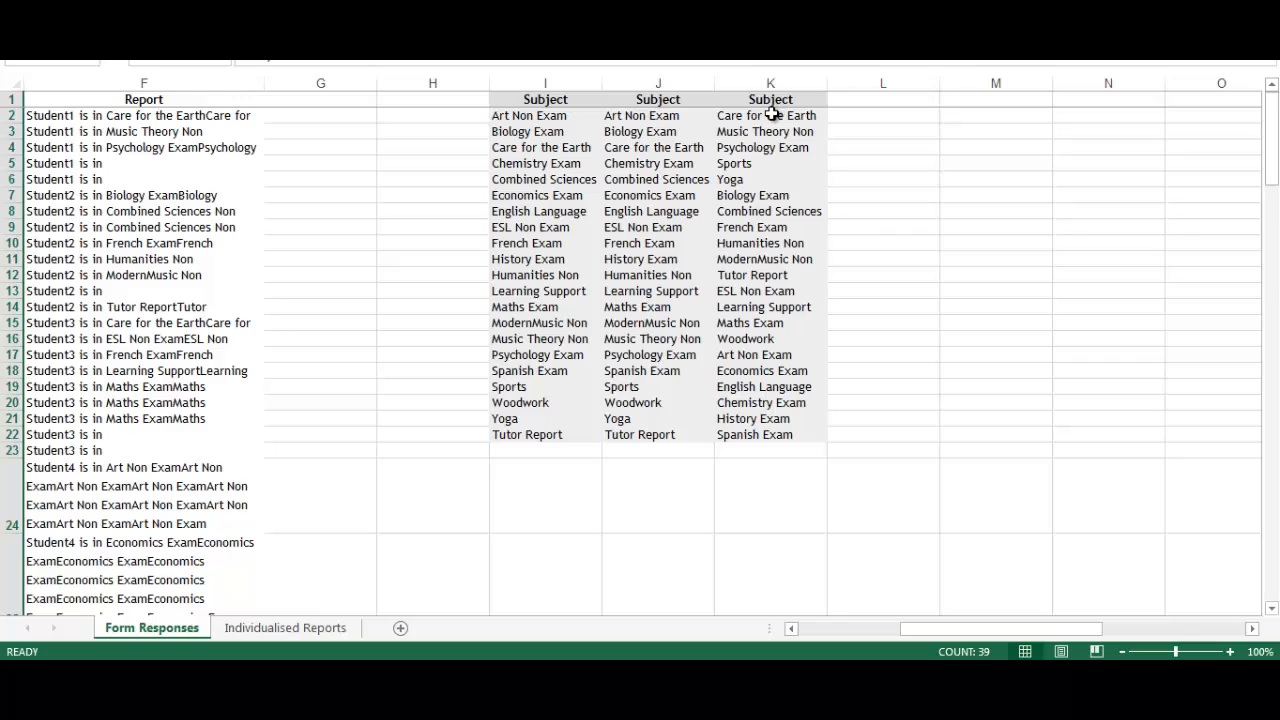
left_click_drag(772, 114, 765, 180)
left_click_drag(743, 280, 734, 440)
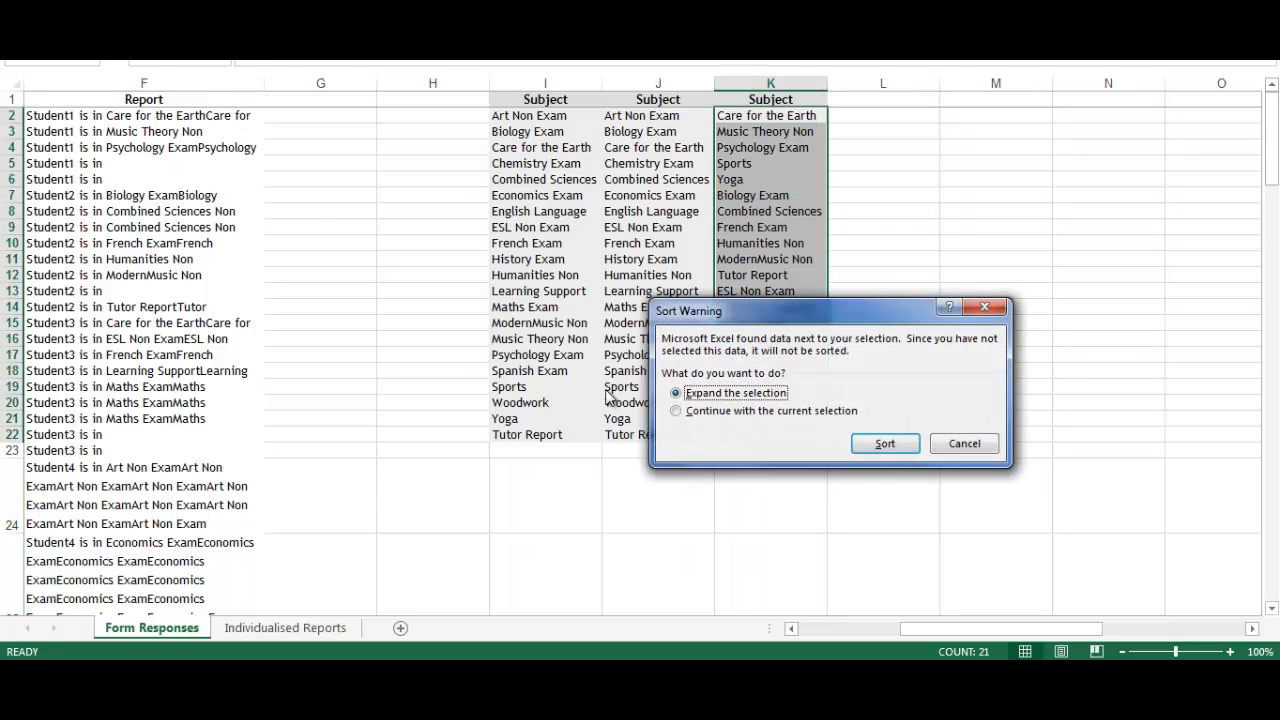
left_click(676, 410)
left_click(896, 452)
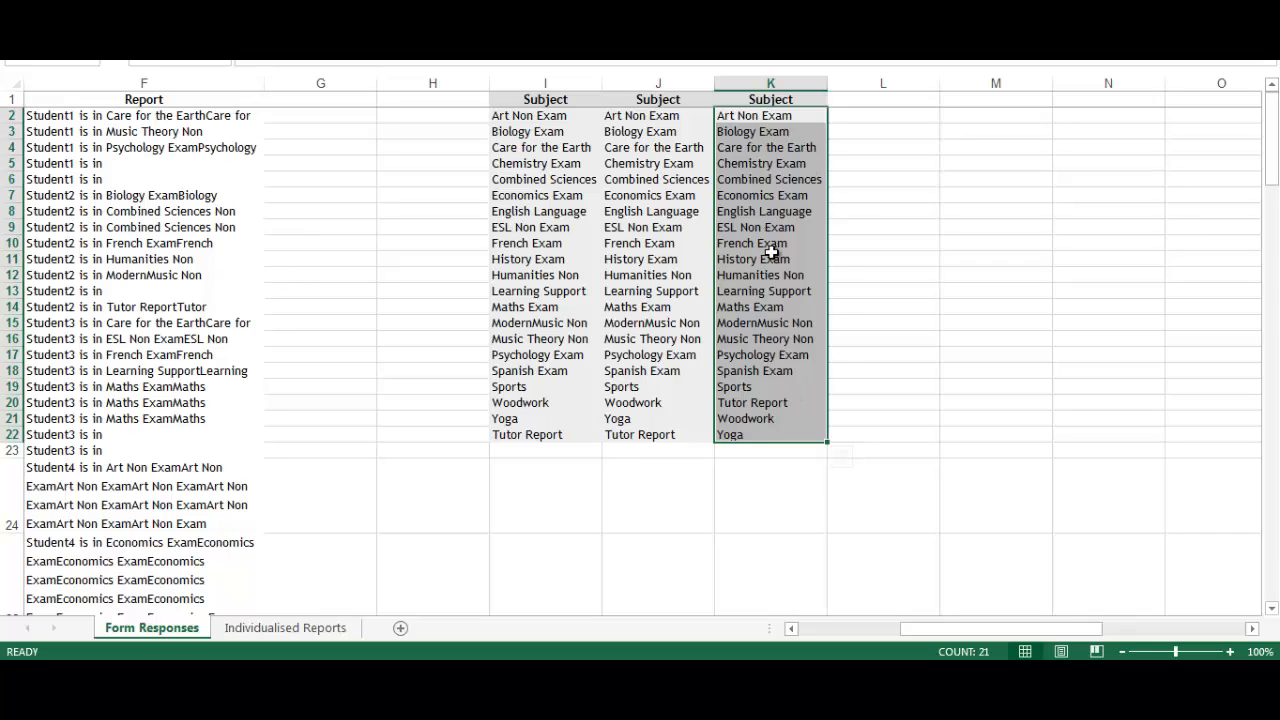
- Move Tutor Report to the end of the subject list in column K and shift the entries up to close the gap
left_click(776, 401)
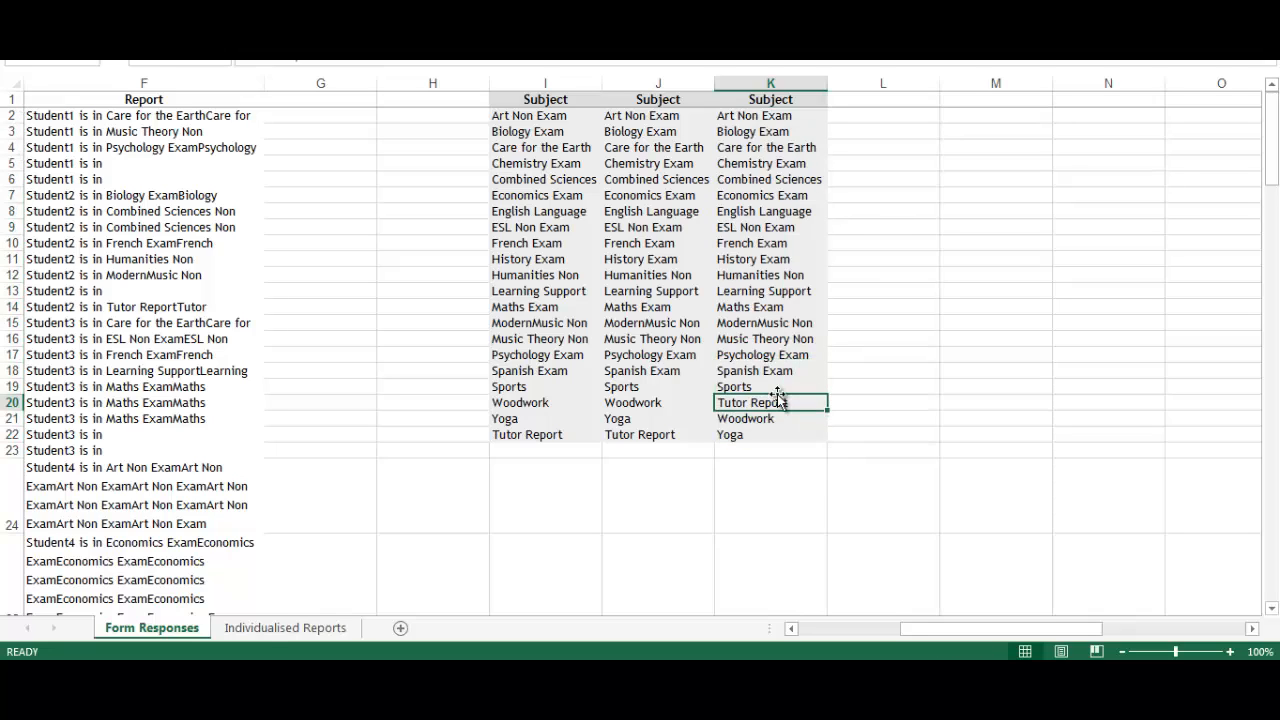
left_click_drag(778, 396, 775, 455)
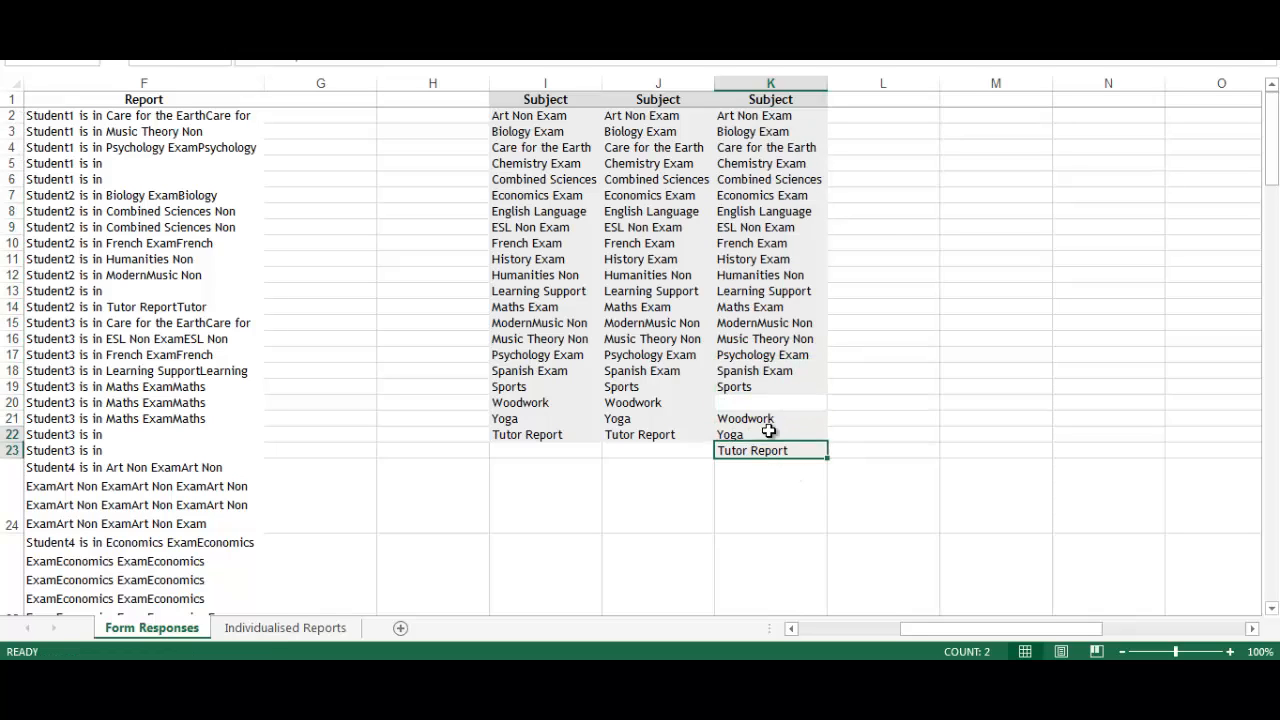
left_click(777, 413, "shift")
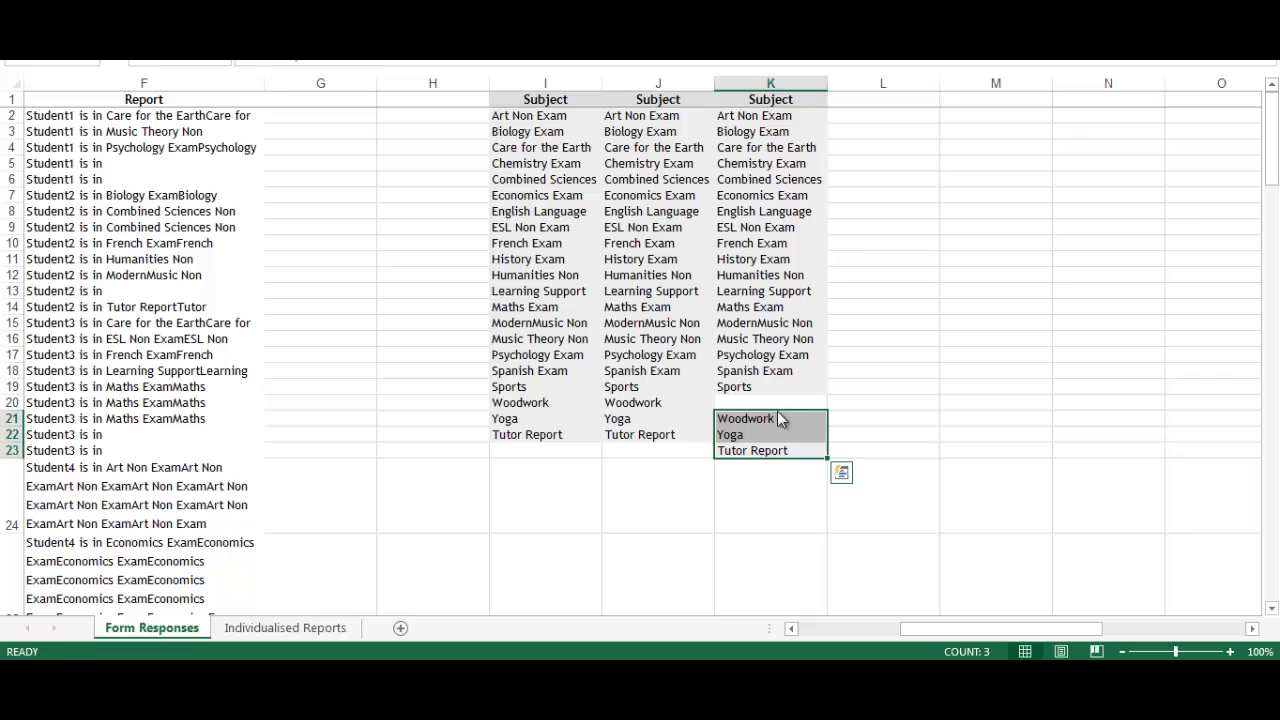
left_click_drag(777, 413, 778, 402)
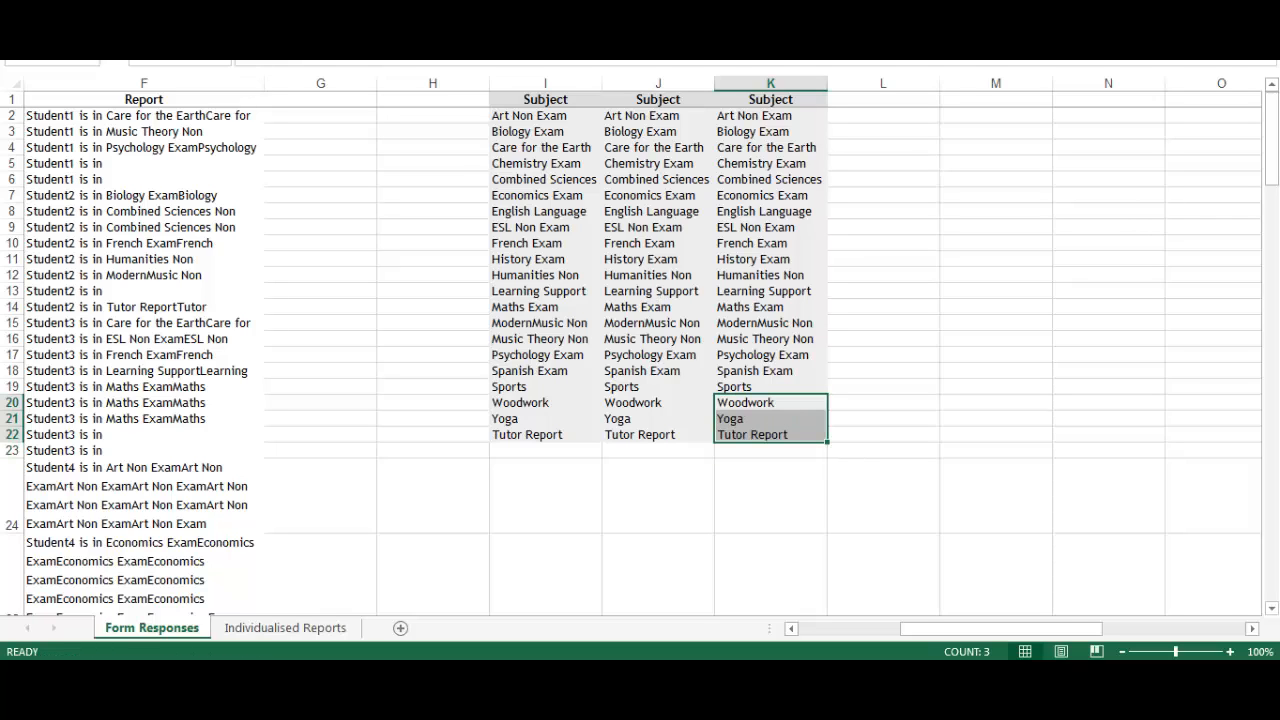
- Examine the Custom Lists in the advanced Excel options, then close the dialogs without importing a list
key("alt+f")
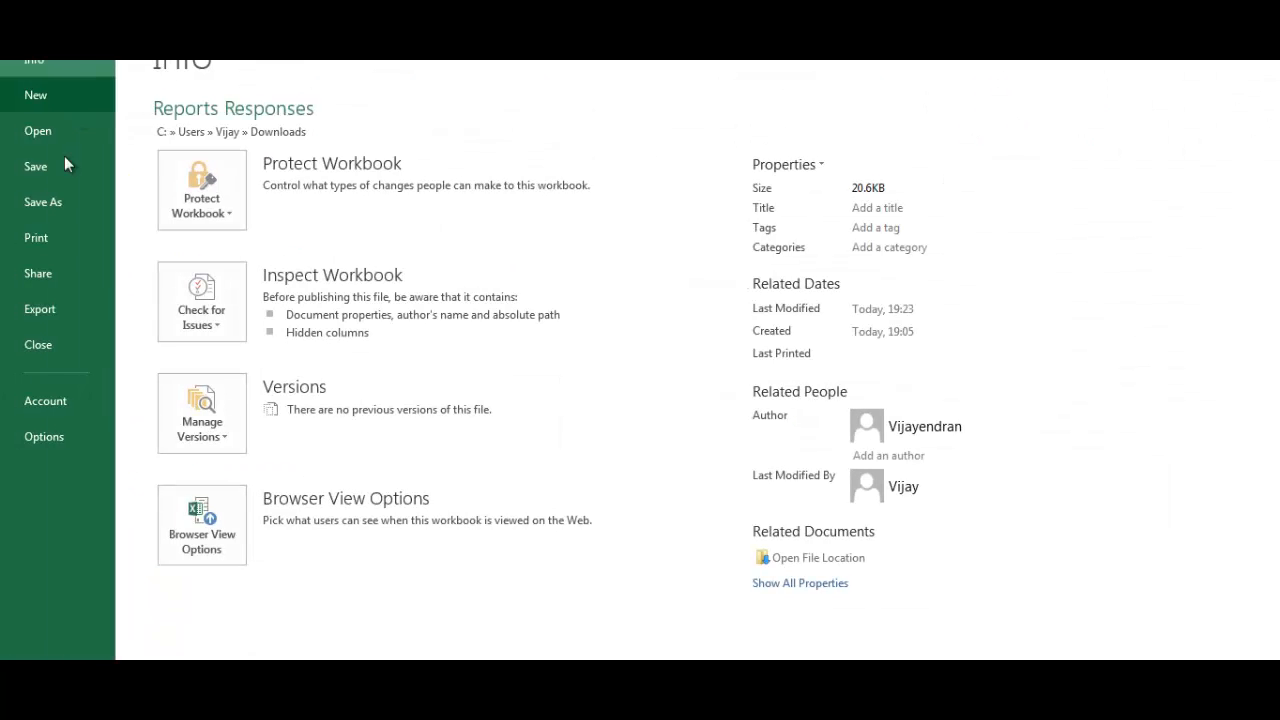
left_click(40, 432)
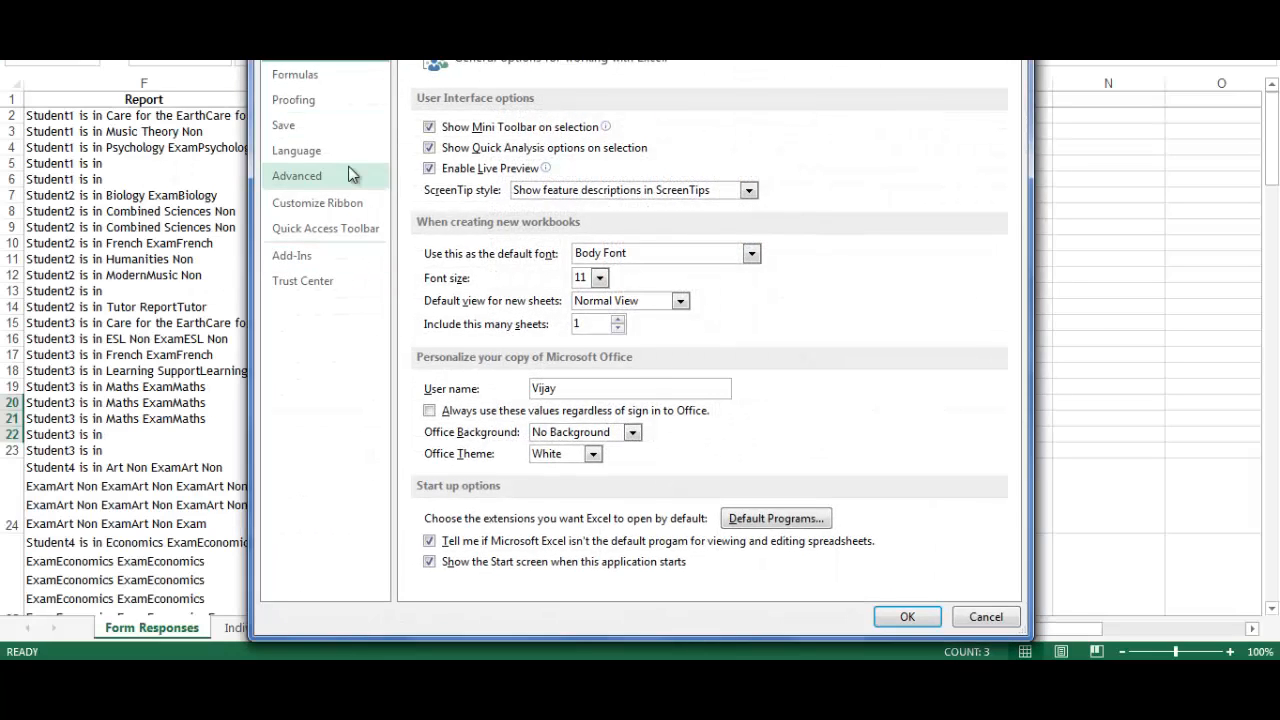
left_click(352, 176)
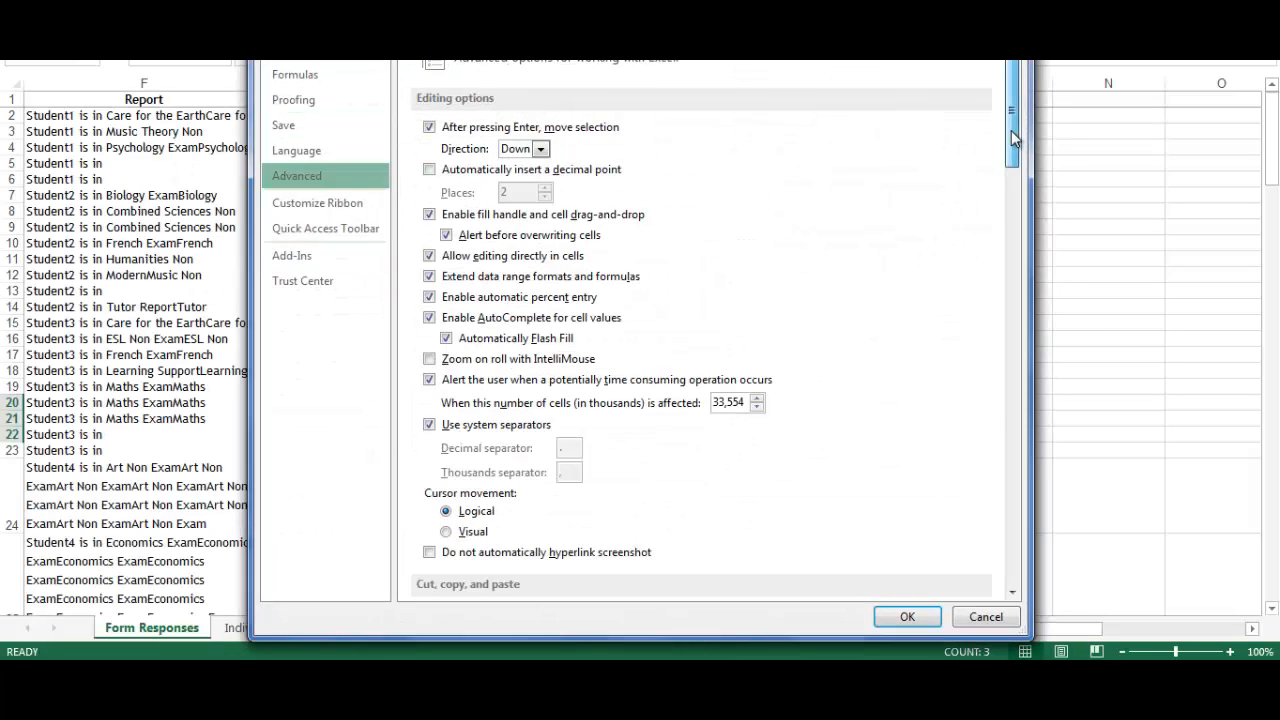
left_click_drag(1012, 130, 980, 500)
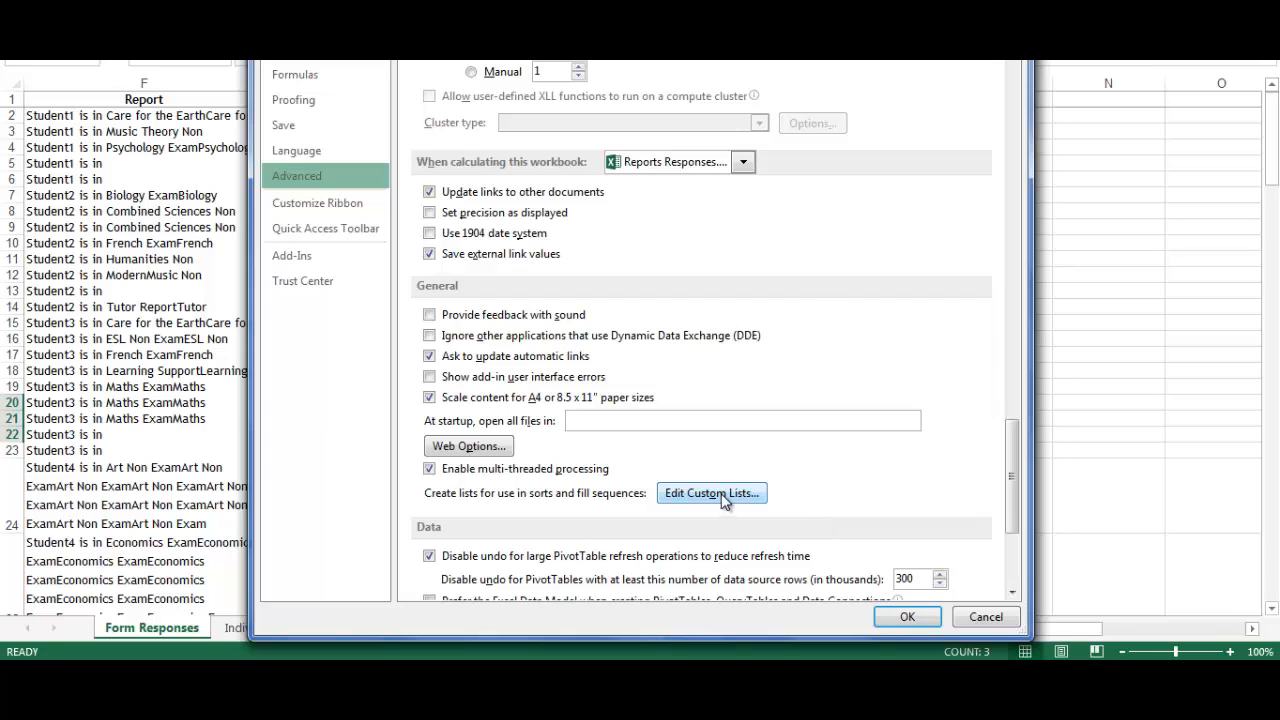
left_click(714, 493)
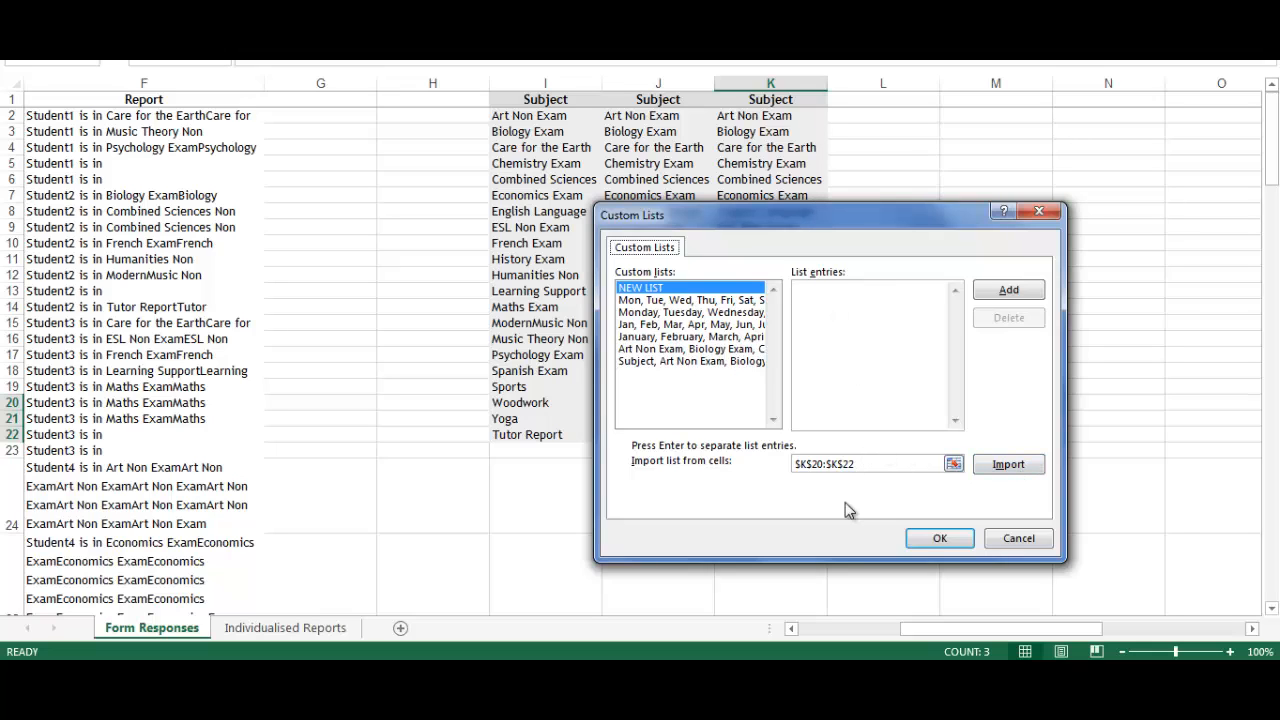
left_click(940, 540)
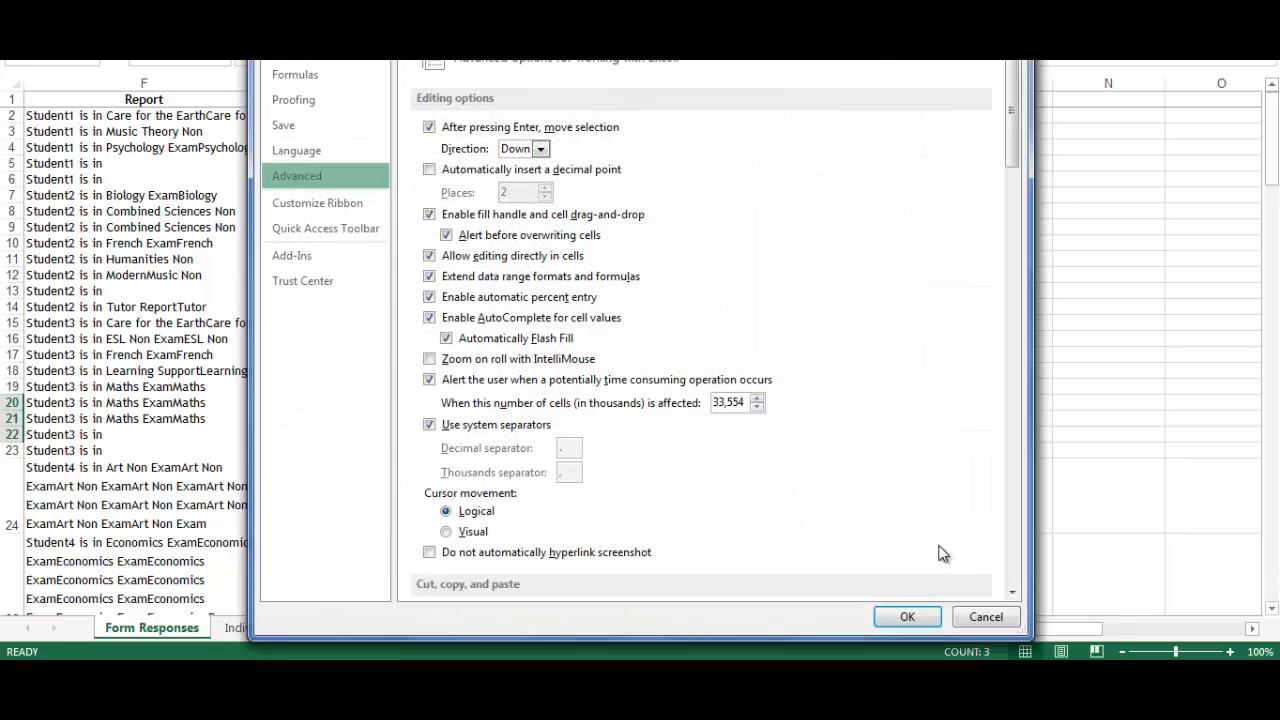
left_click(925, 620)
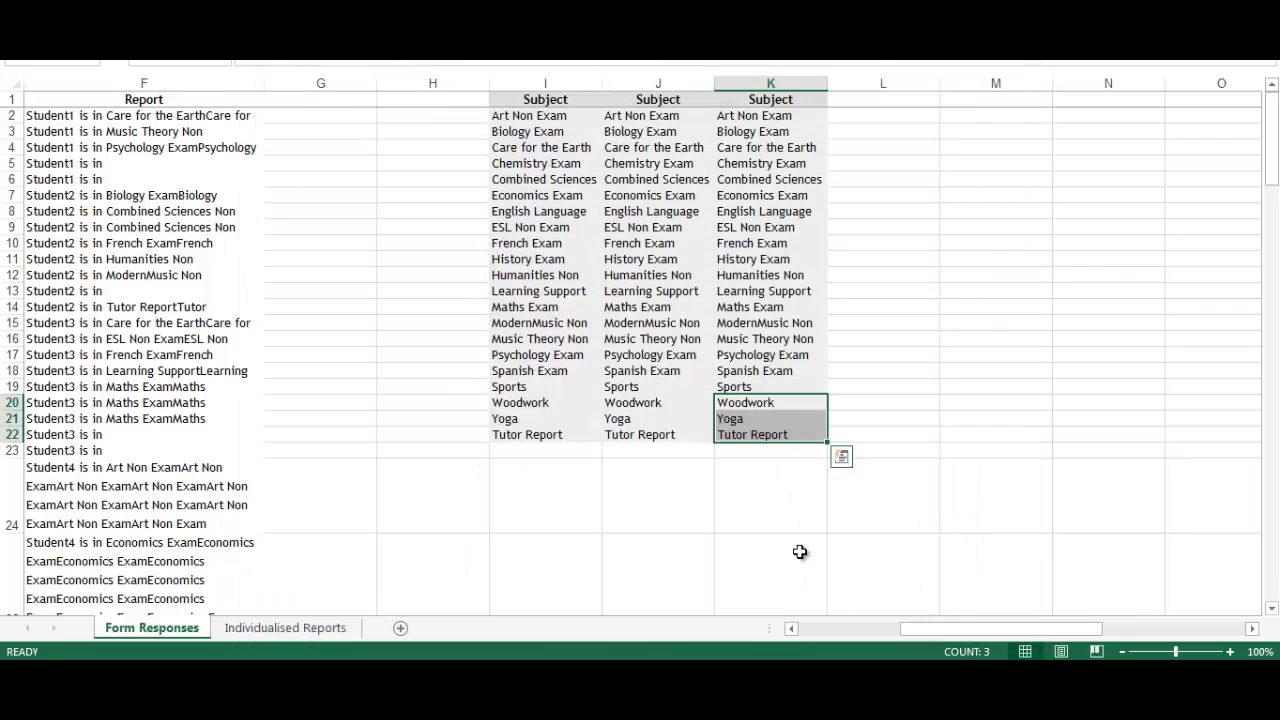
- Turn on filtering for the header row of the response table on the Form Responses sheet
left_click(832, 630)
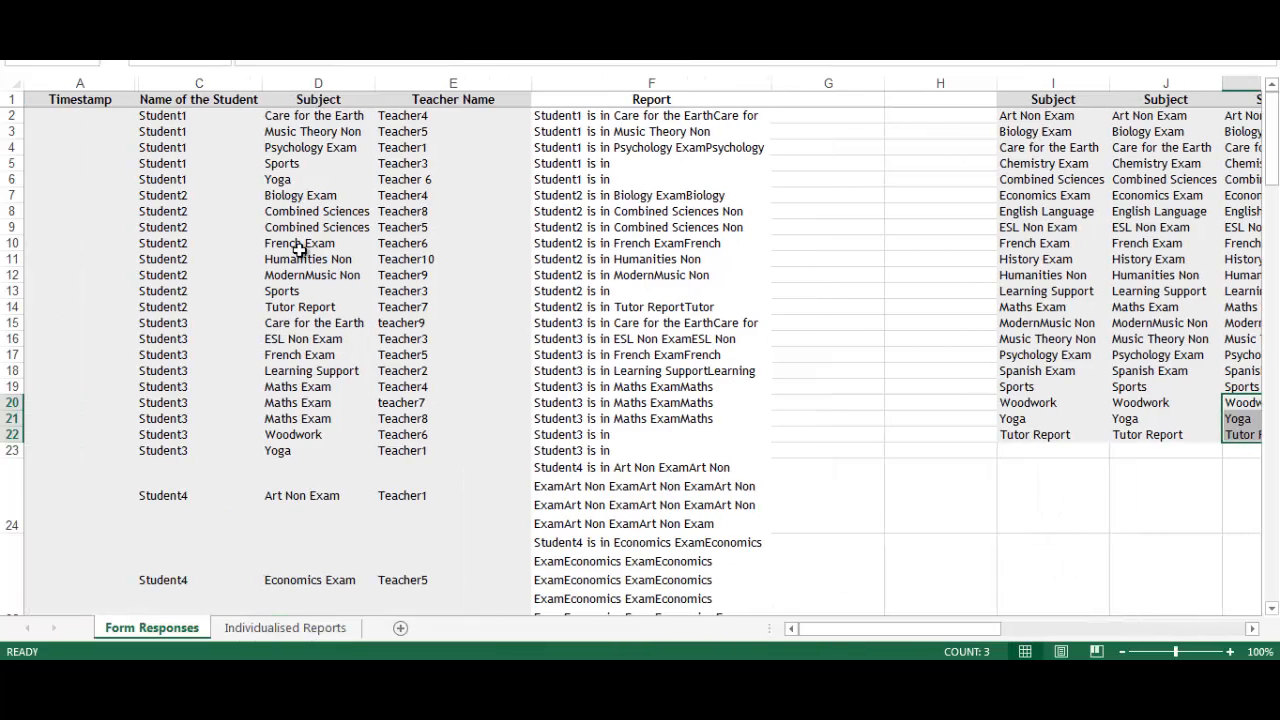
left_click(220, 180)
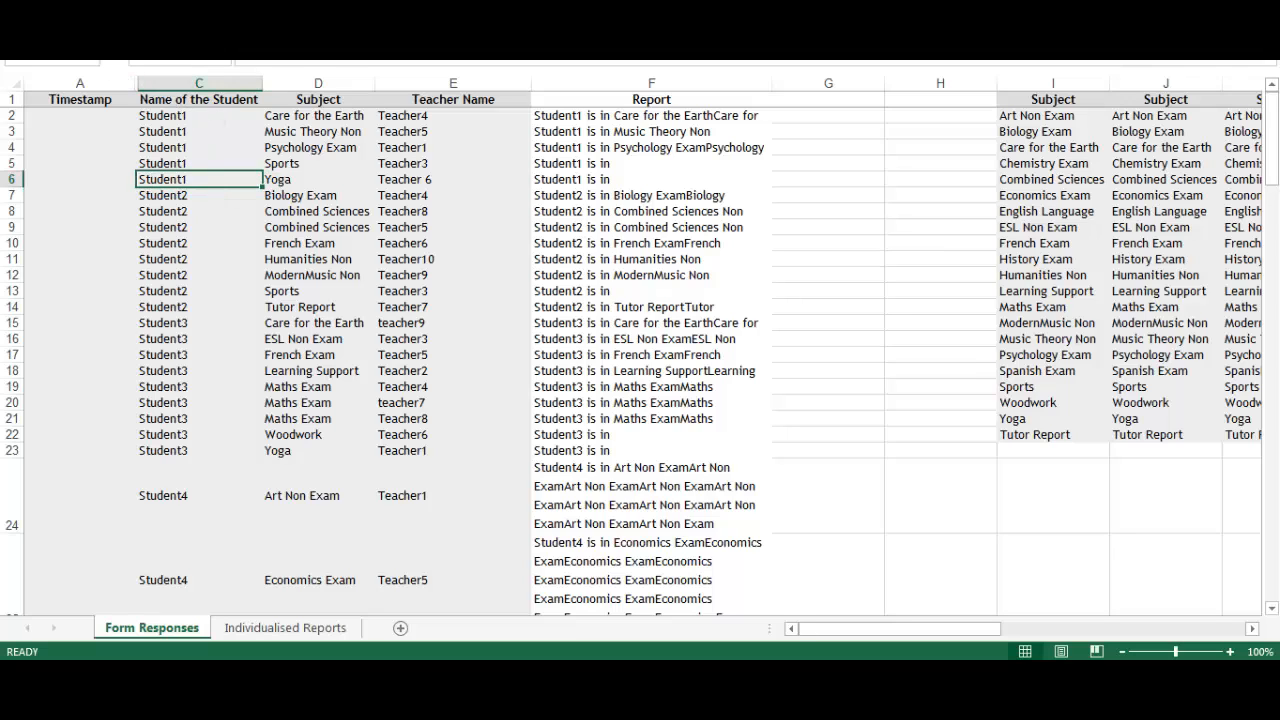
left_click(62, 45)
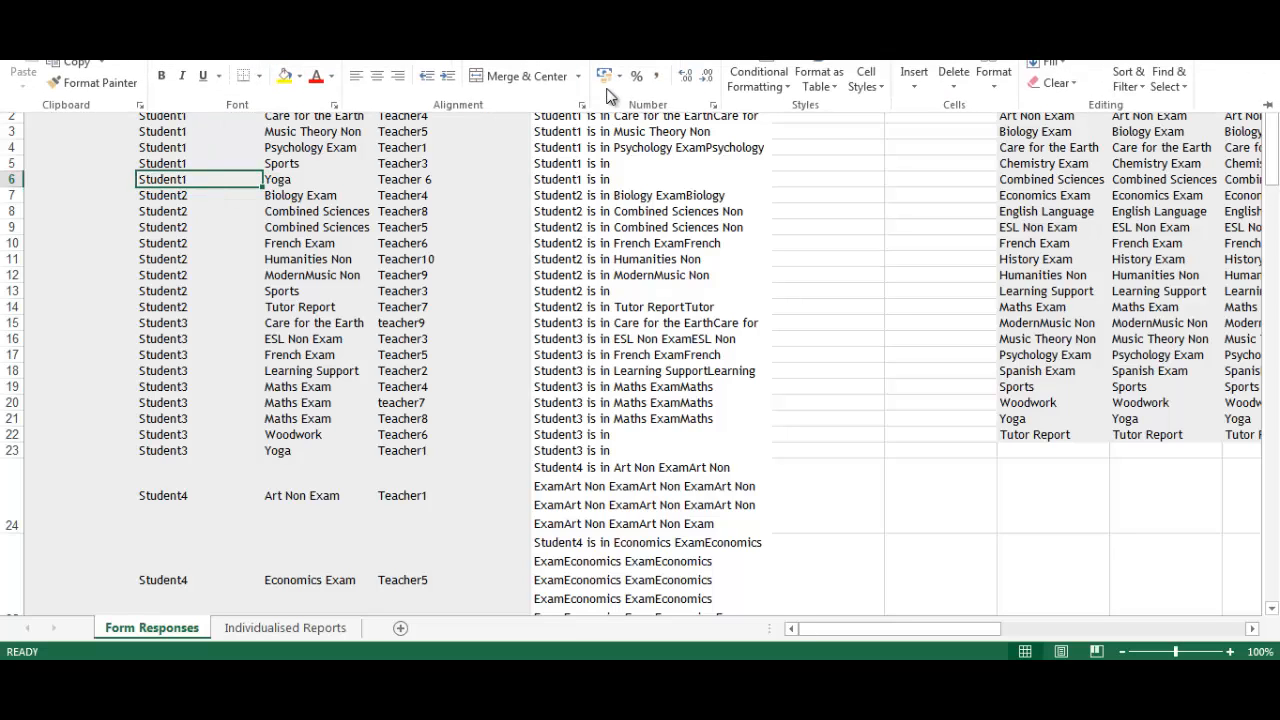
left_click(1128, 80)
left_click(1150, 176)
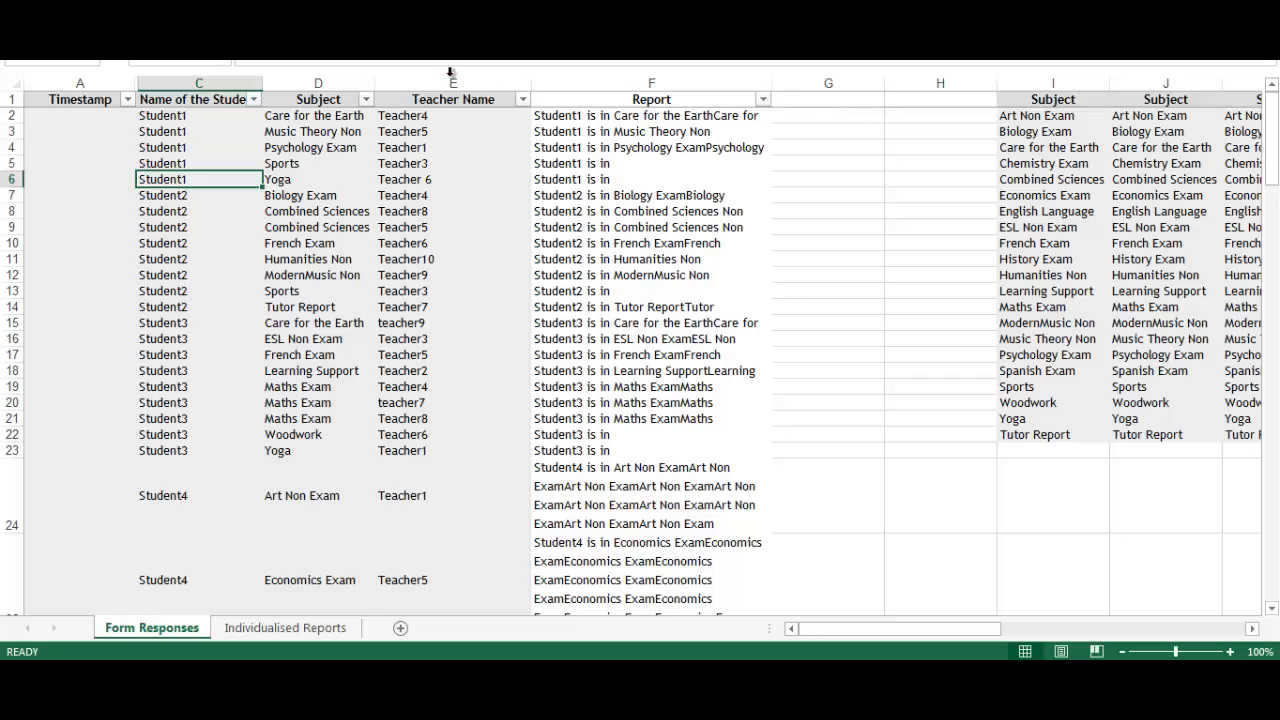
- Set up a custom sort of the responses by Name of the Student from A to Z, with Subject as the second level
left_click(253, 101)
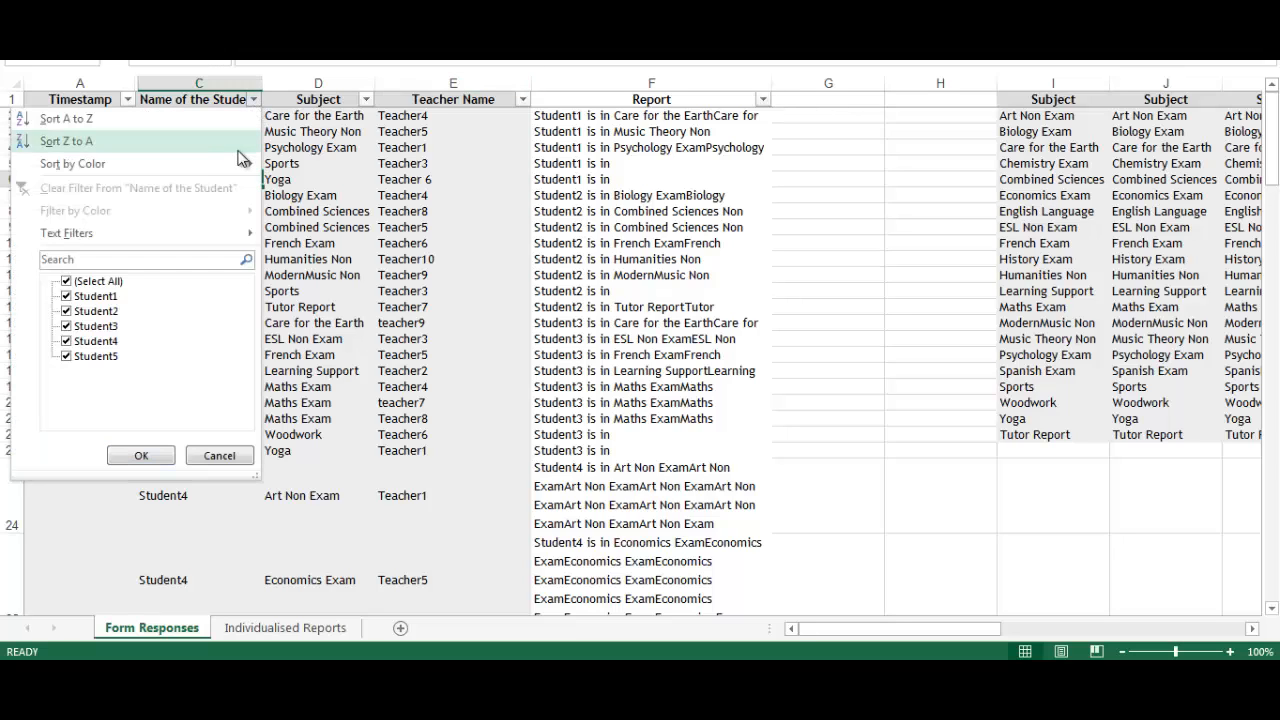
mouse_move(240, 163)
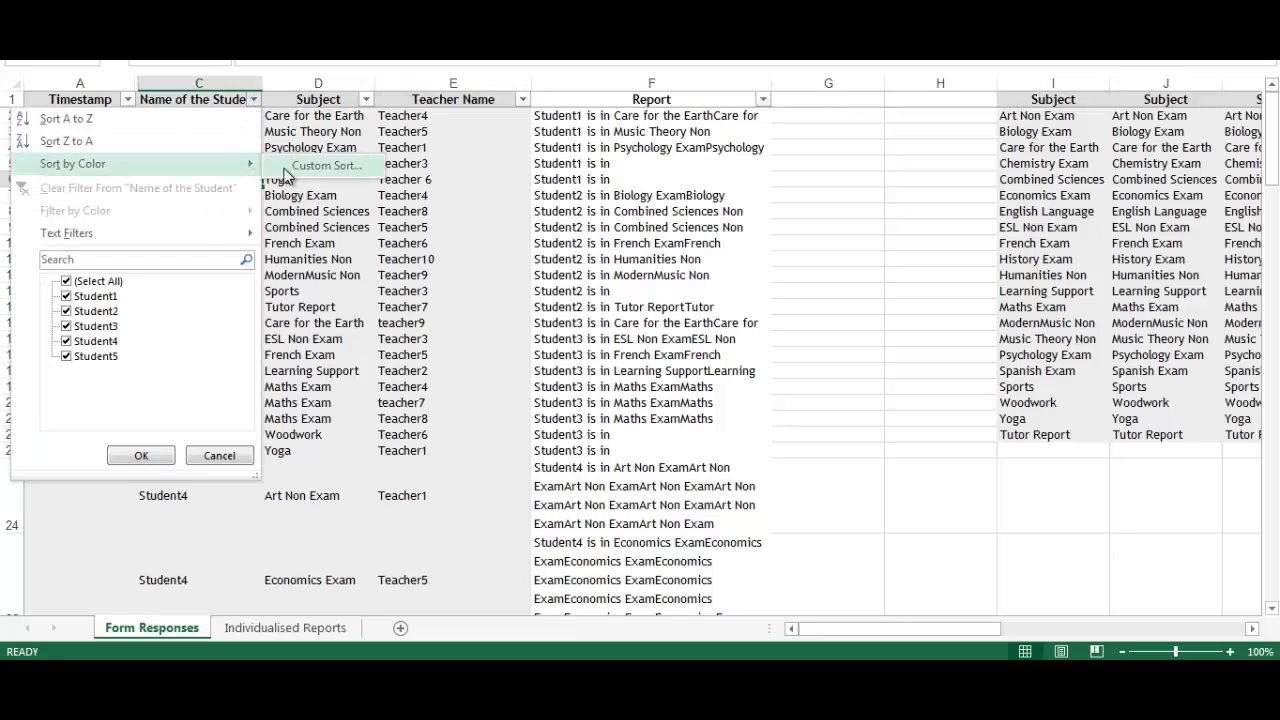
left_click(350, 166)
left_click(655, 362)
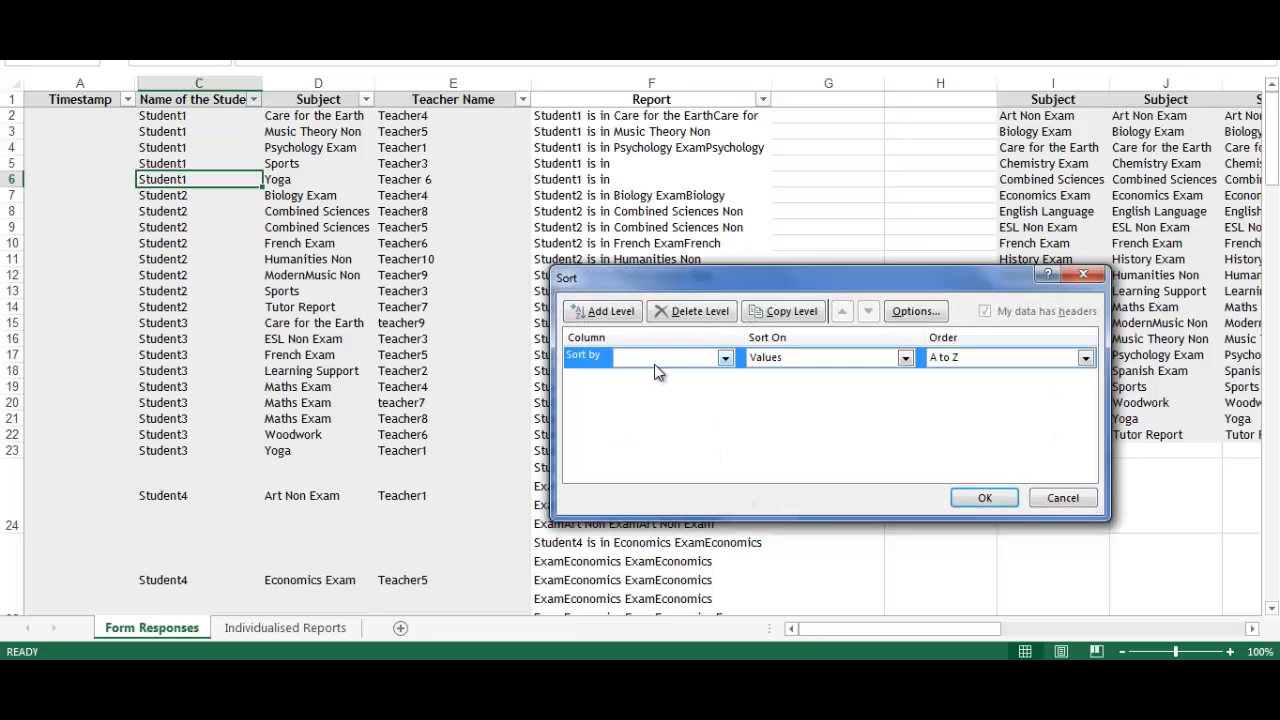
left_click(660, 399)
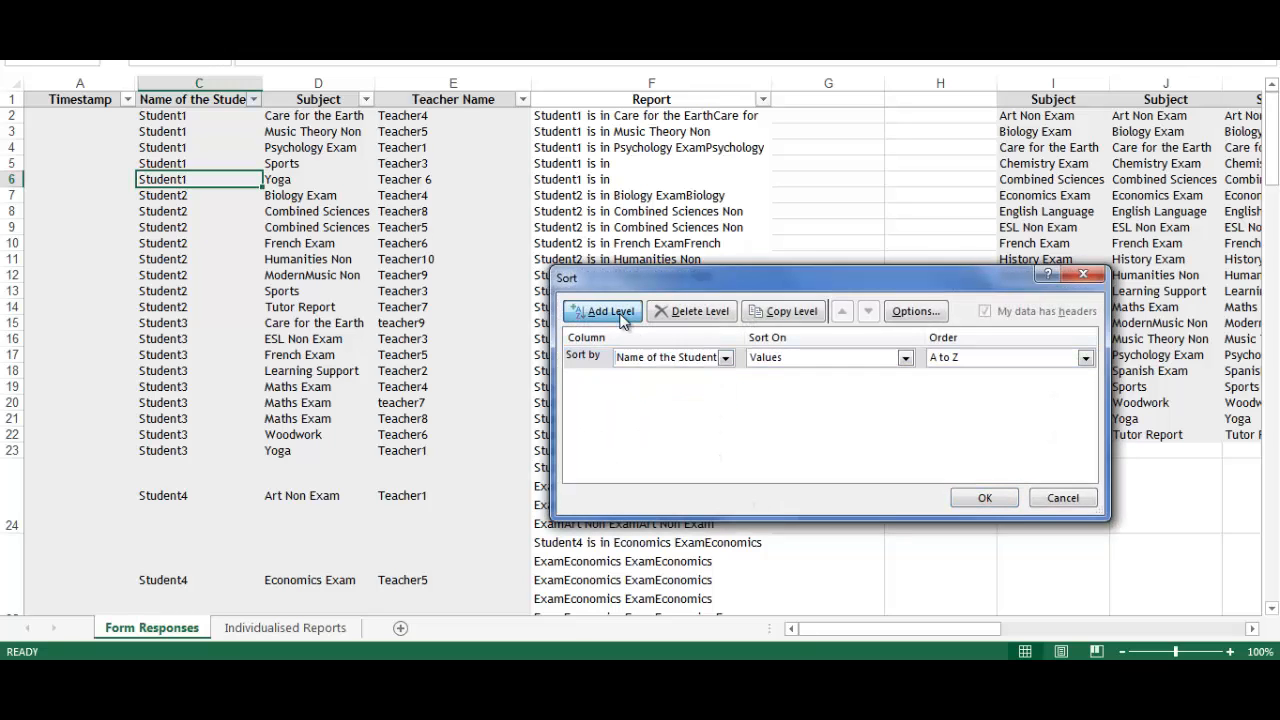
left_click(622, 312)
left_click(650, 380)
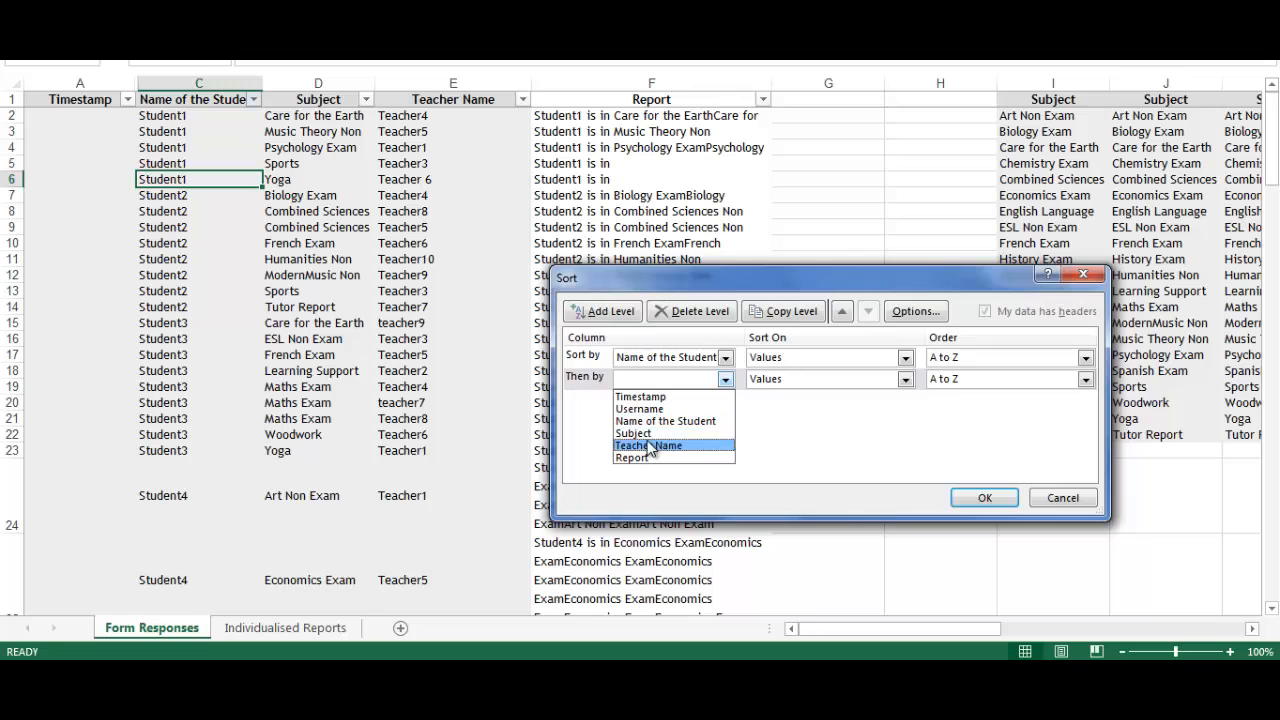
left_click(649, 434)
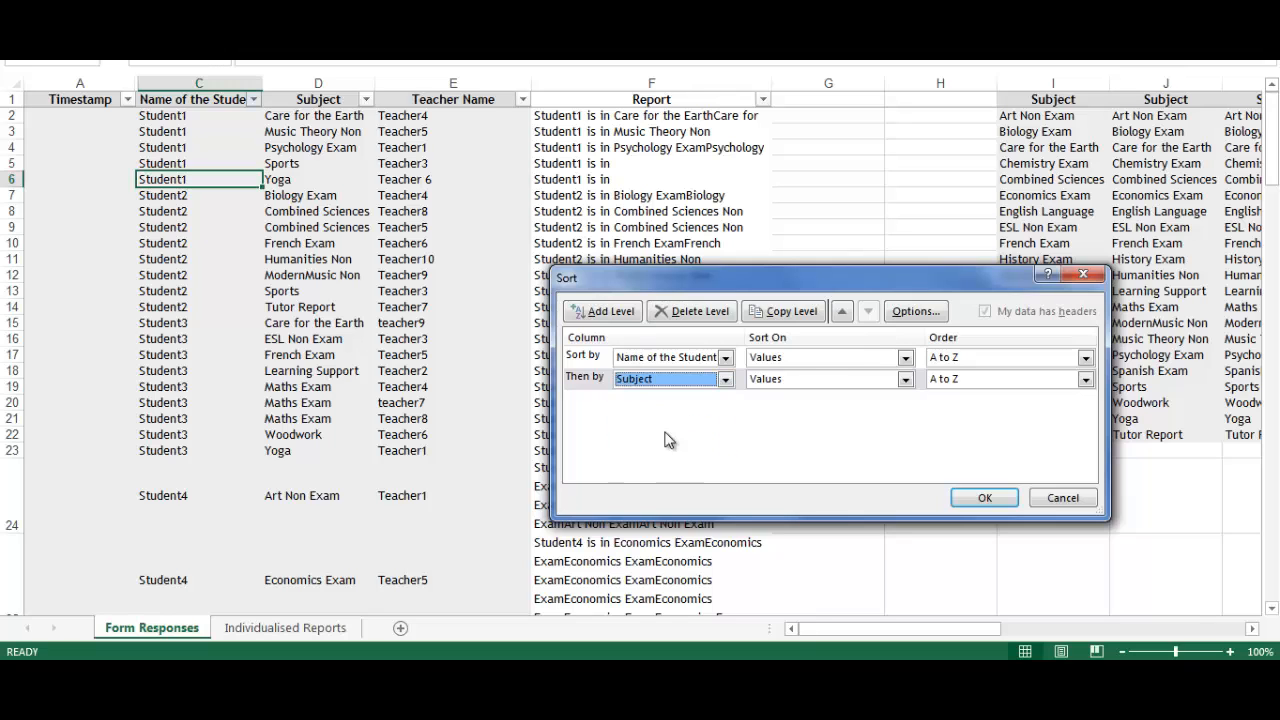
- Order the Subject level by the custom list starting with Art Non Exam, Biology Exam, and apply the sort to the responses
left_click(974, 379)
left_click(958, 421)
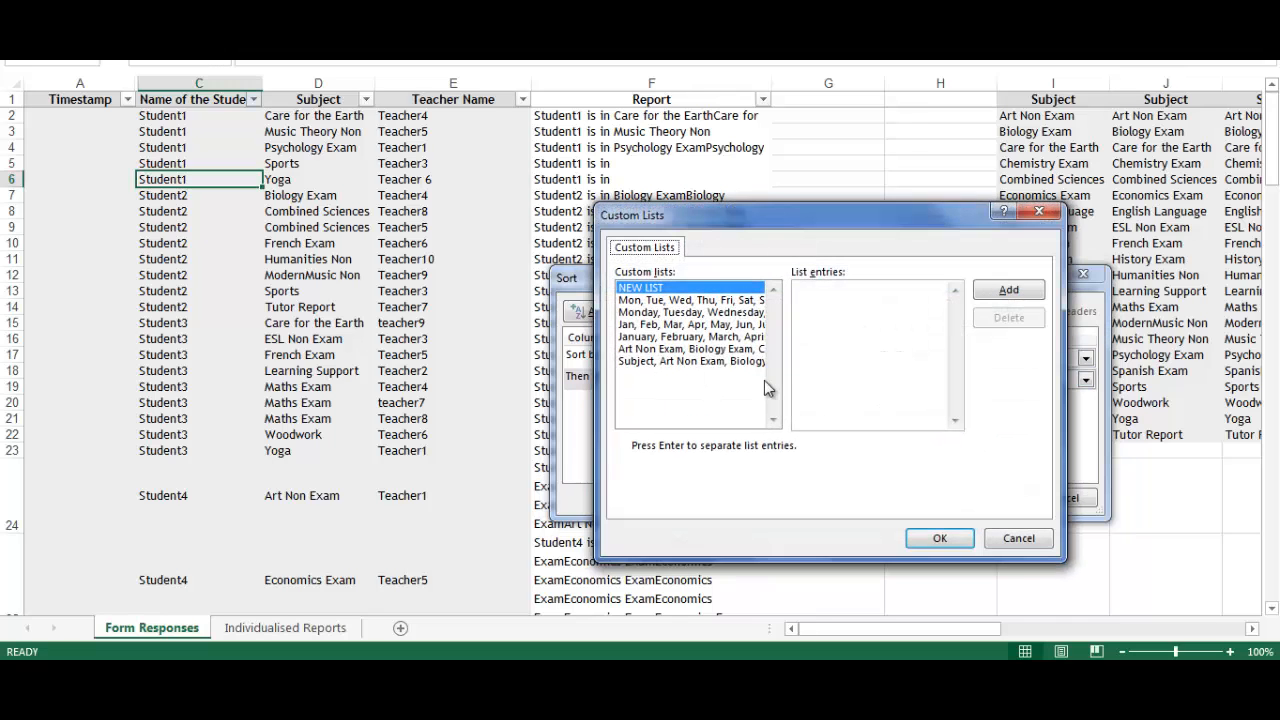
left_click(752, 361)
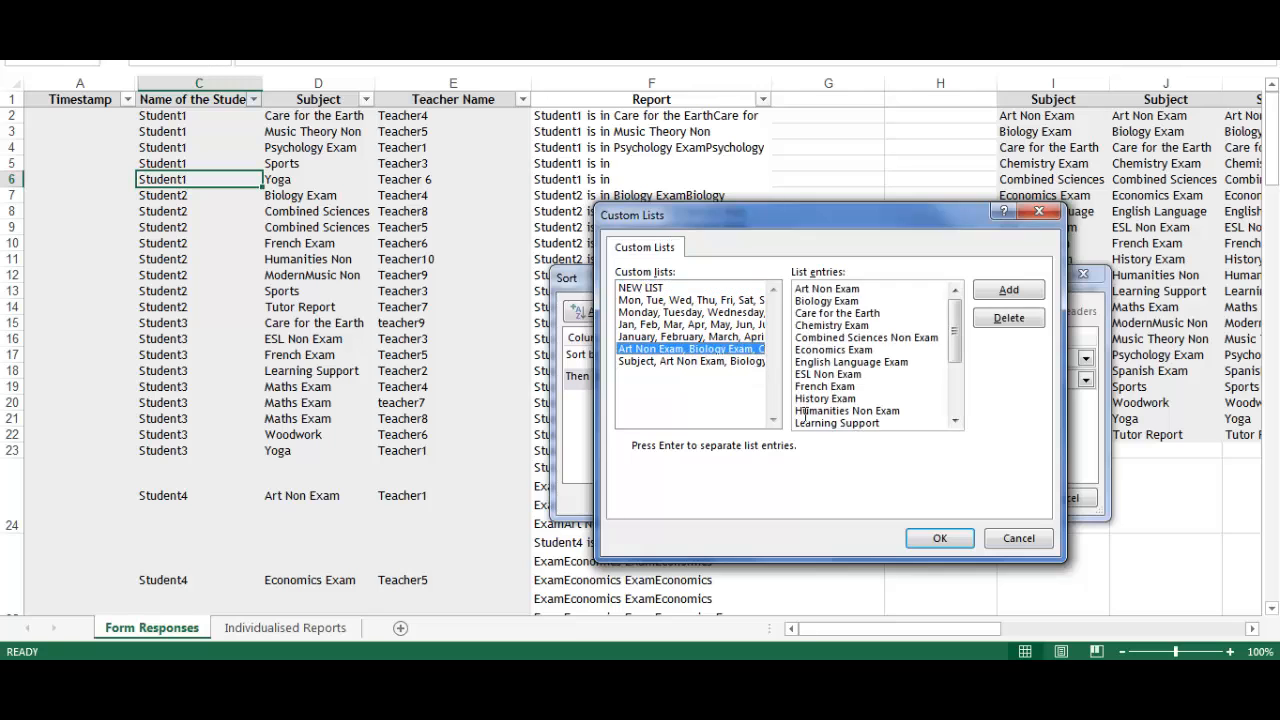
left_click(940, 538)
left_click(984, 497)
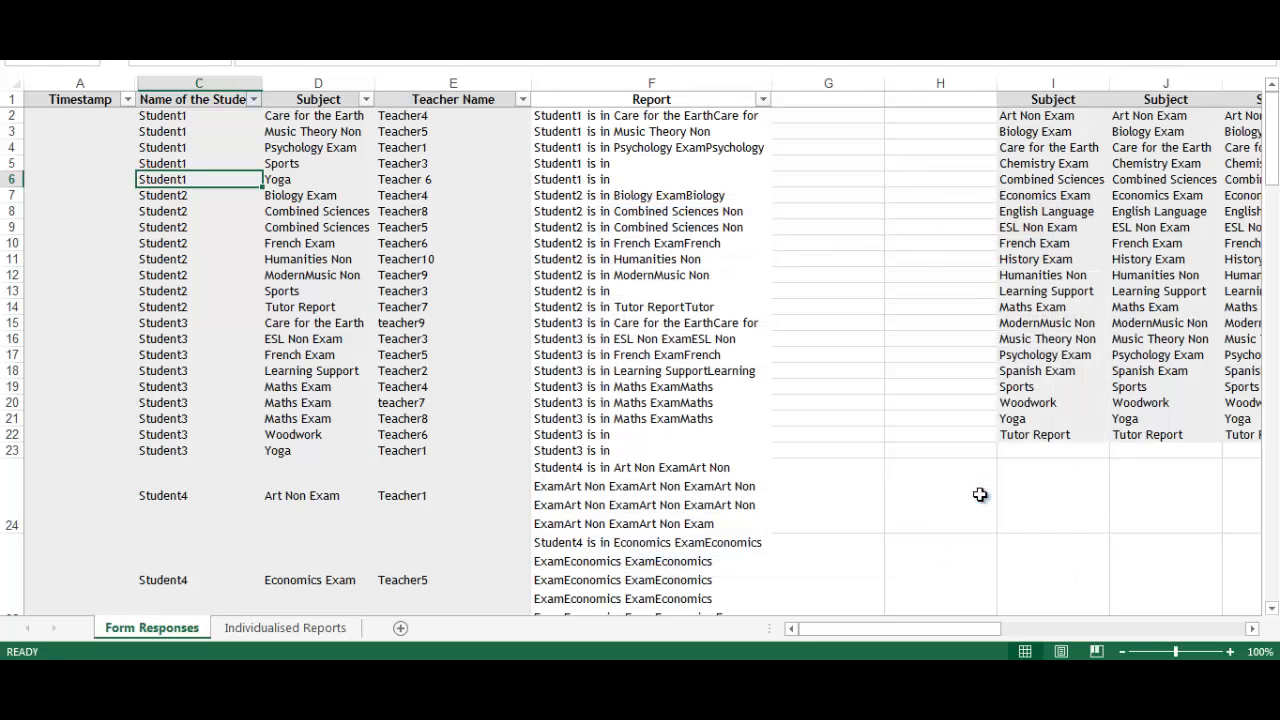
left_click(752, 452)
left_click(590, 372)
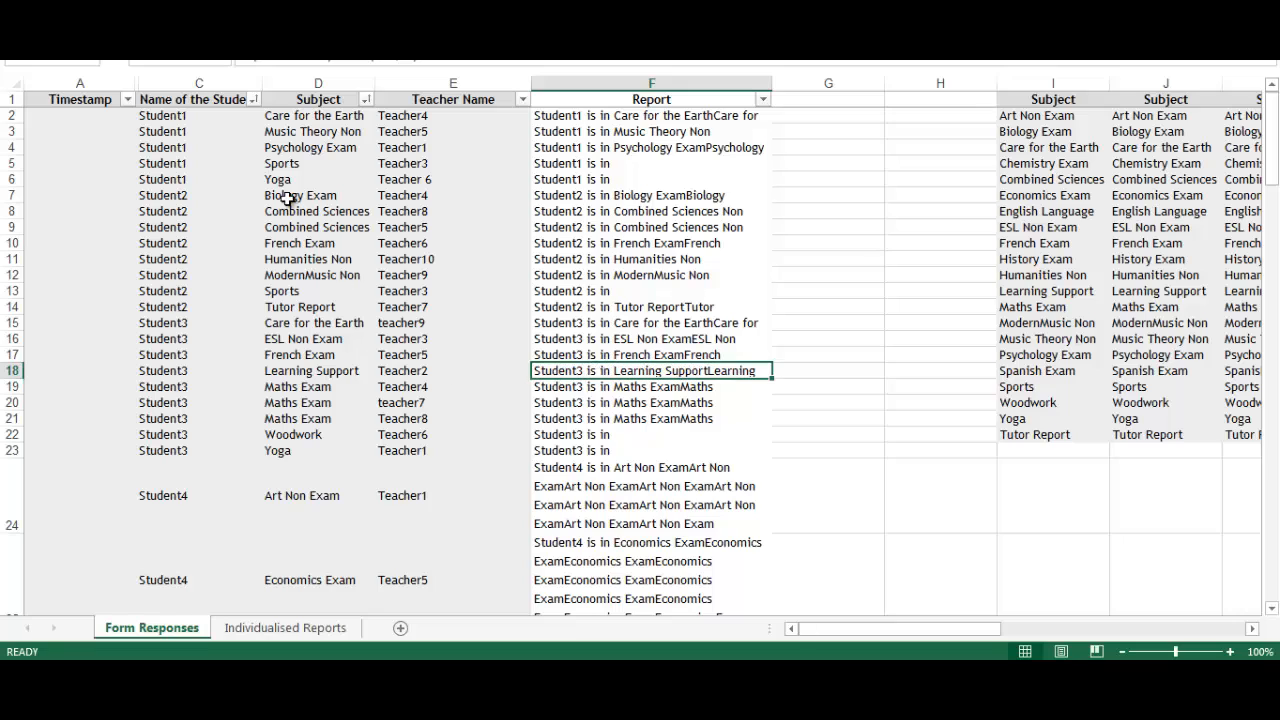
left_click(205, 306)
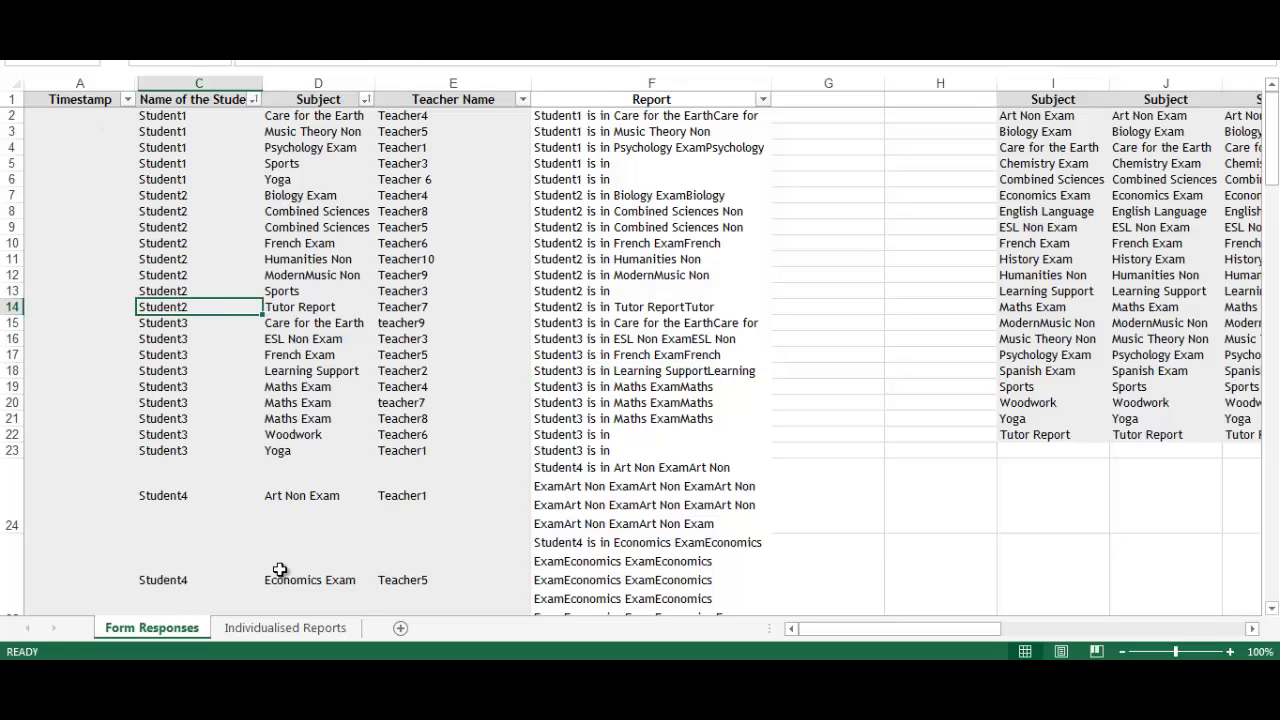
- Examine the Individualised Reports sheet, including the full report table in columns D to G and the student counts in columns A and B
left_click(287, 627)
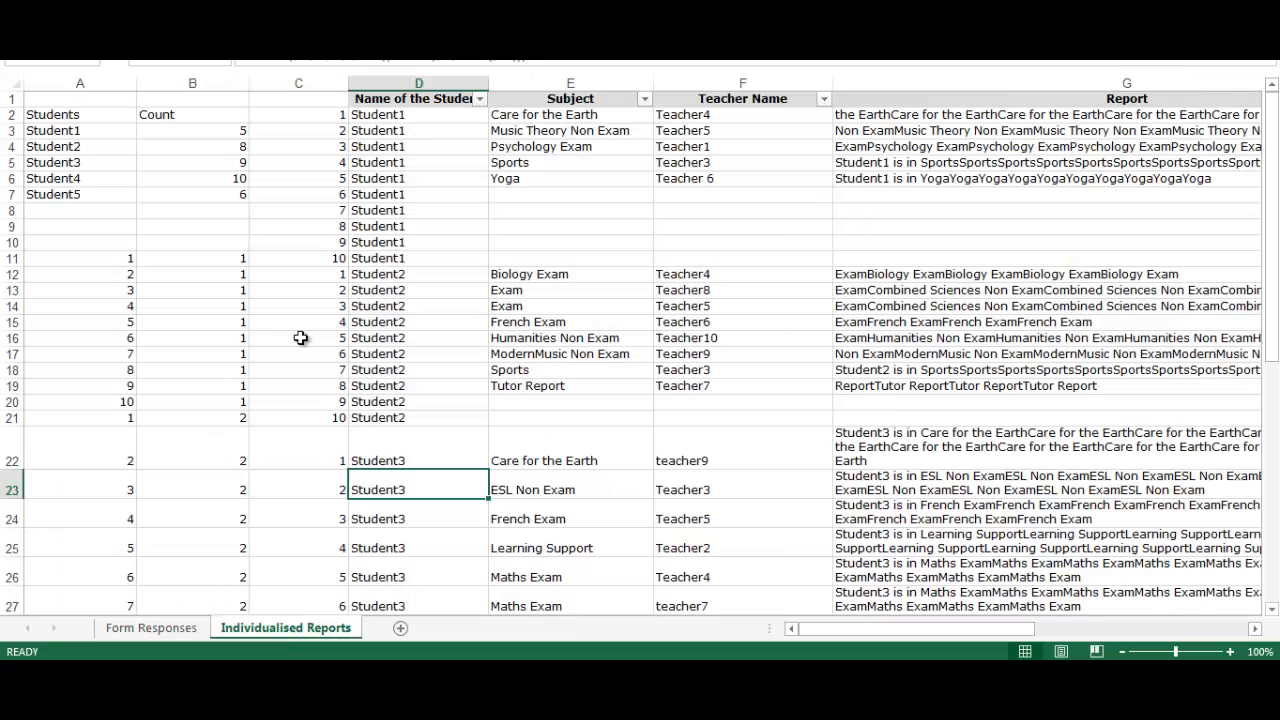
left_click(414, 99)
left_click_drag(525, 103, 905, 115)
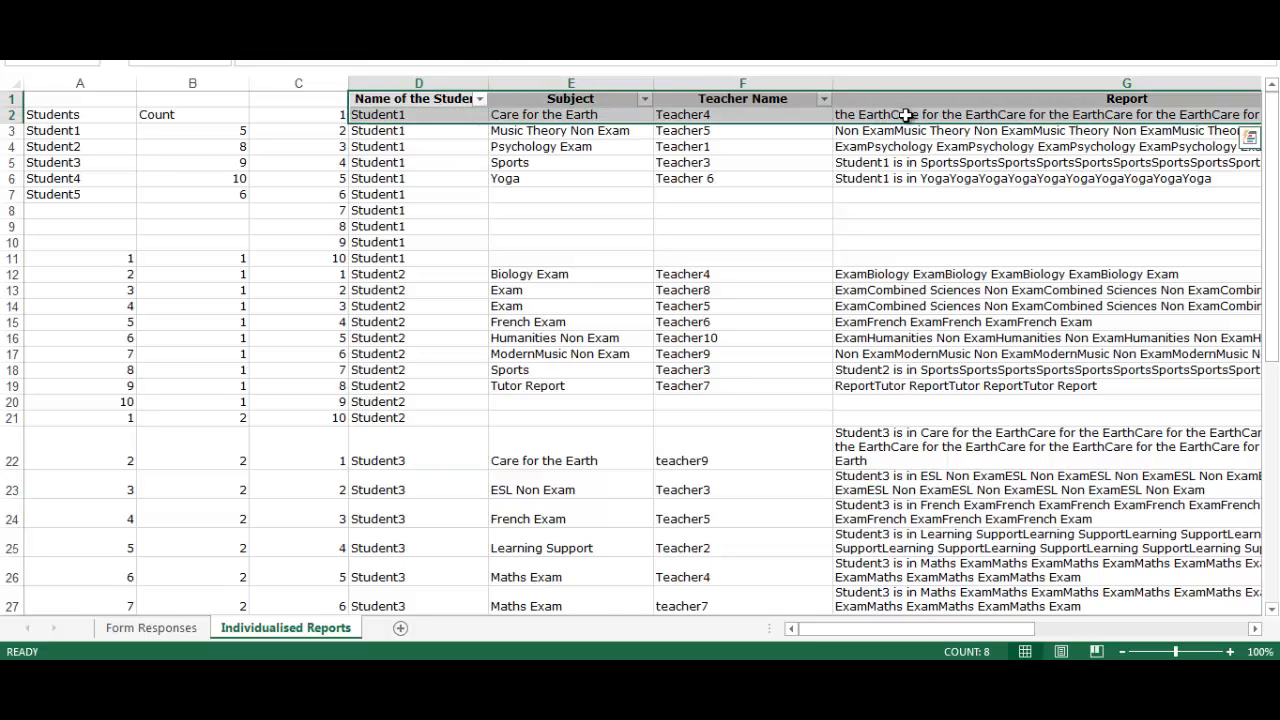
key("ctrl+shift+Down")
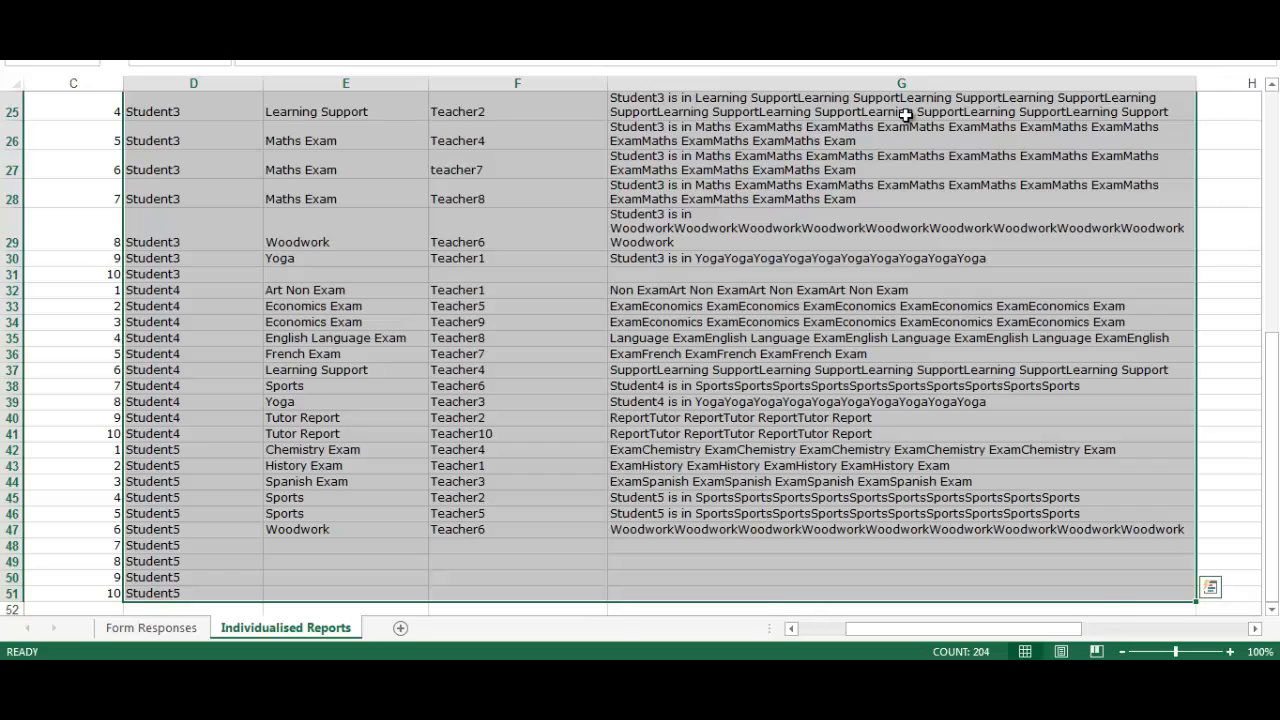
key("ctrl+Up")
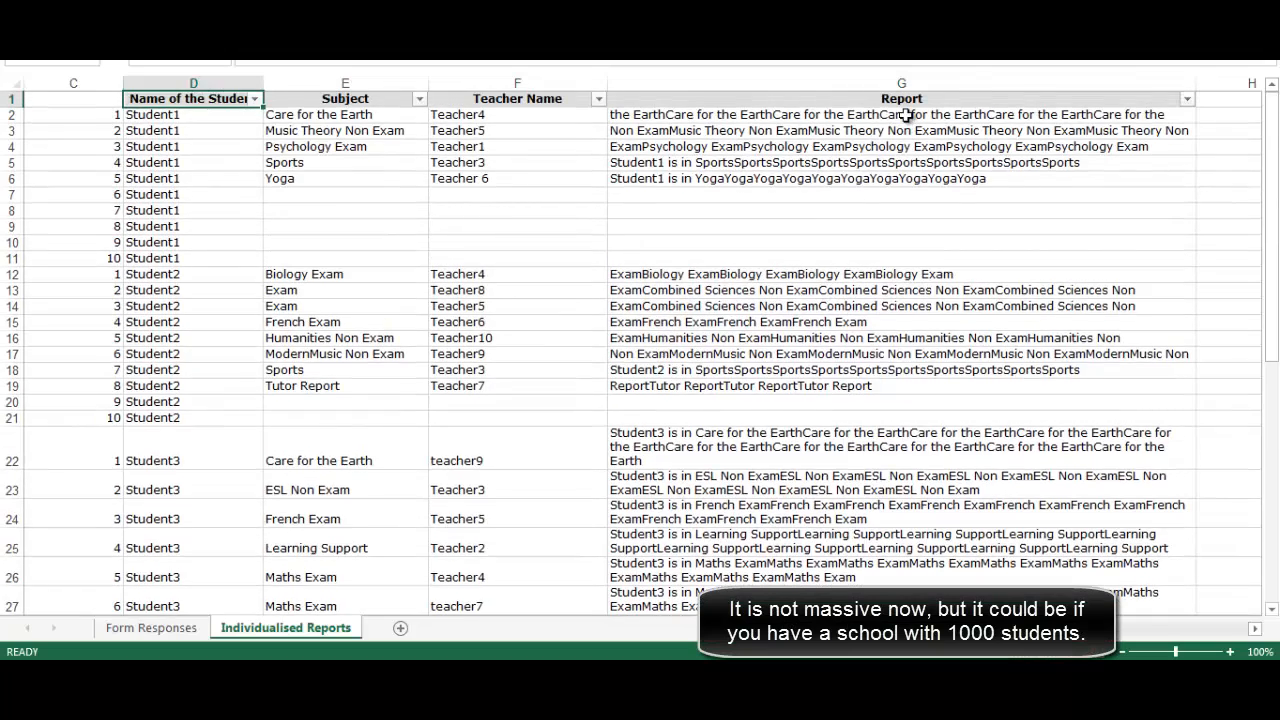
key("Left")
key("Left")
key("Left")
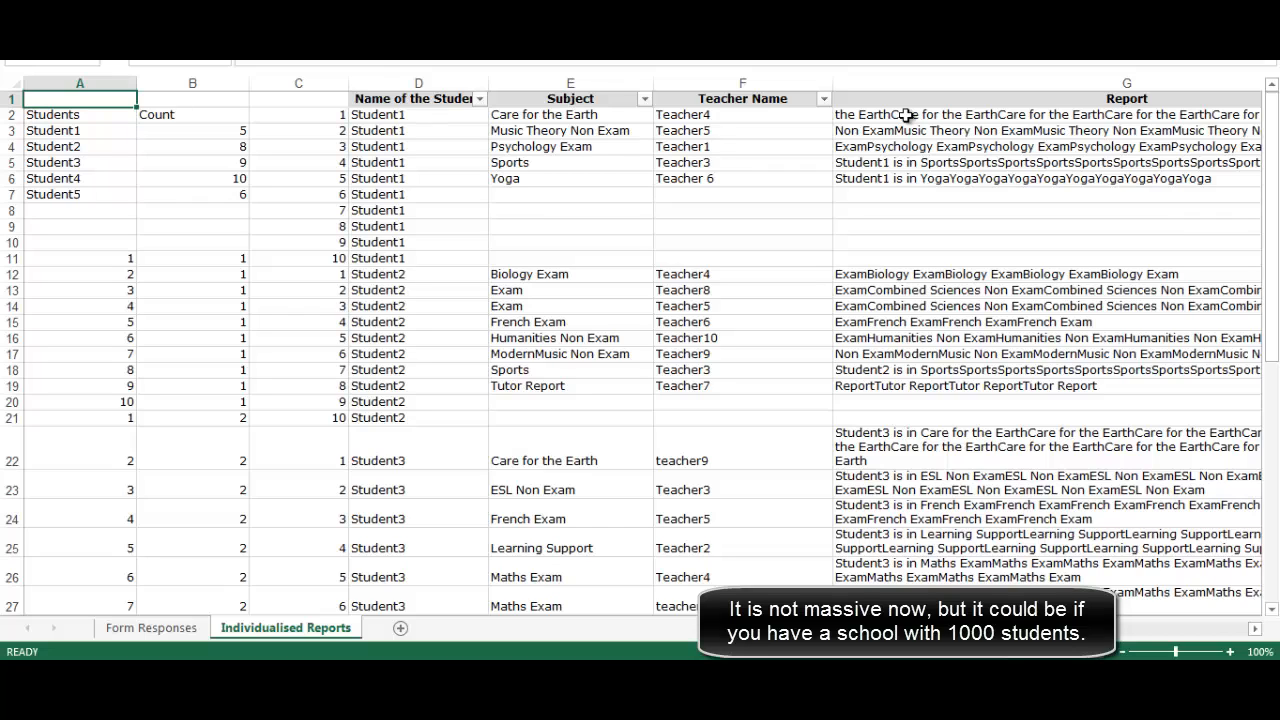
key("Down")
key("Down")
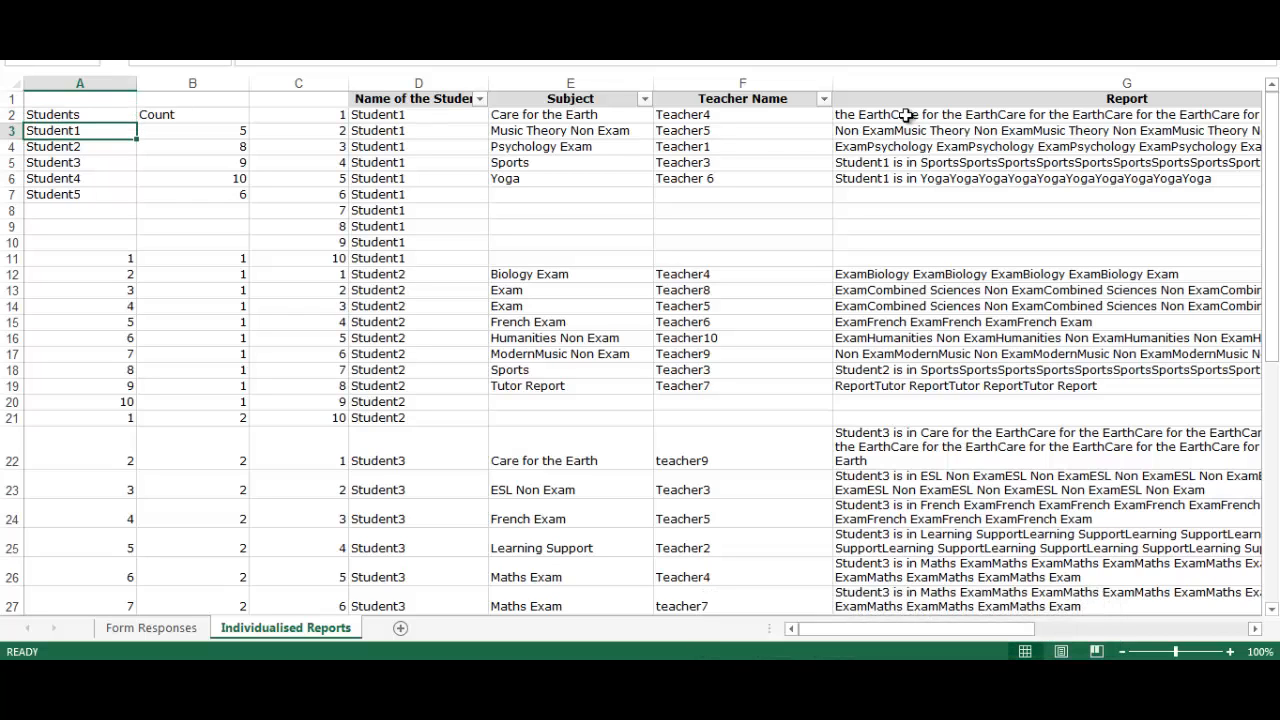
key("Right")
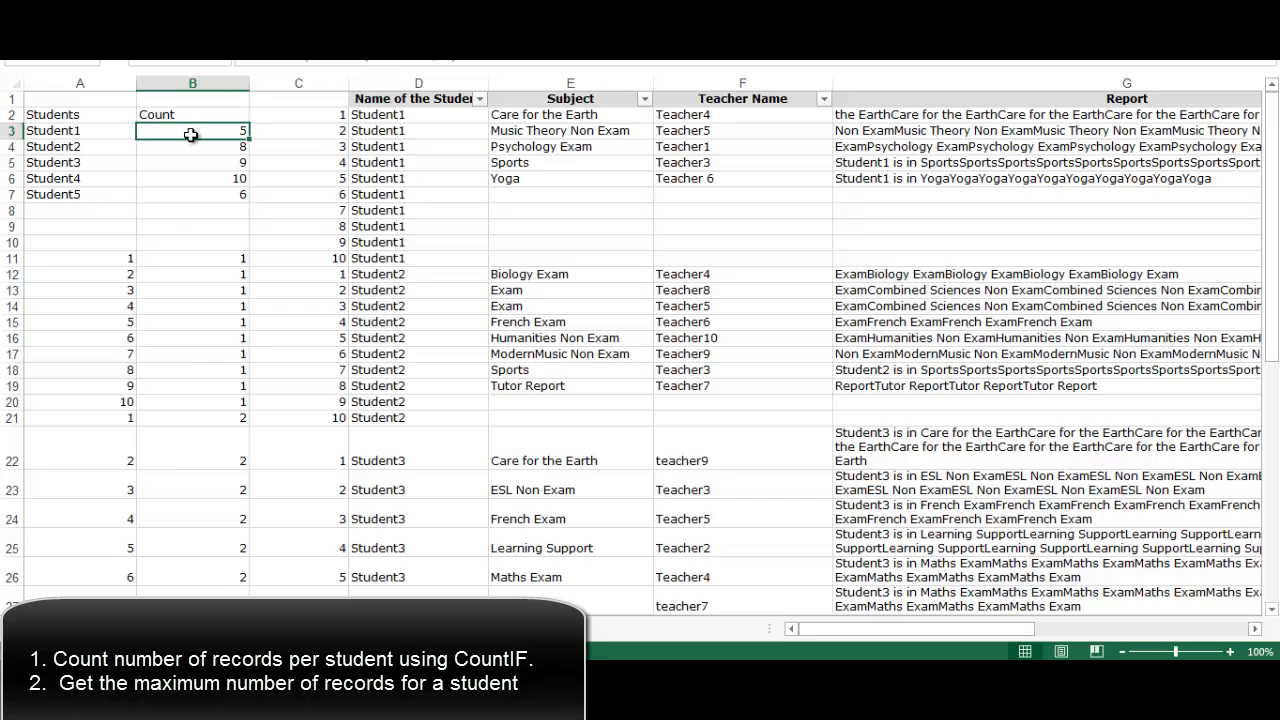
- Label cell A8 "Max records" and calculate the highest student count in B8 with =MAX(B3:B7)
left_click(111, 210)
type("Ma")
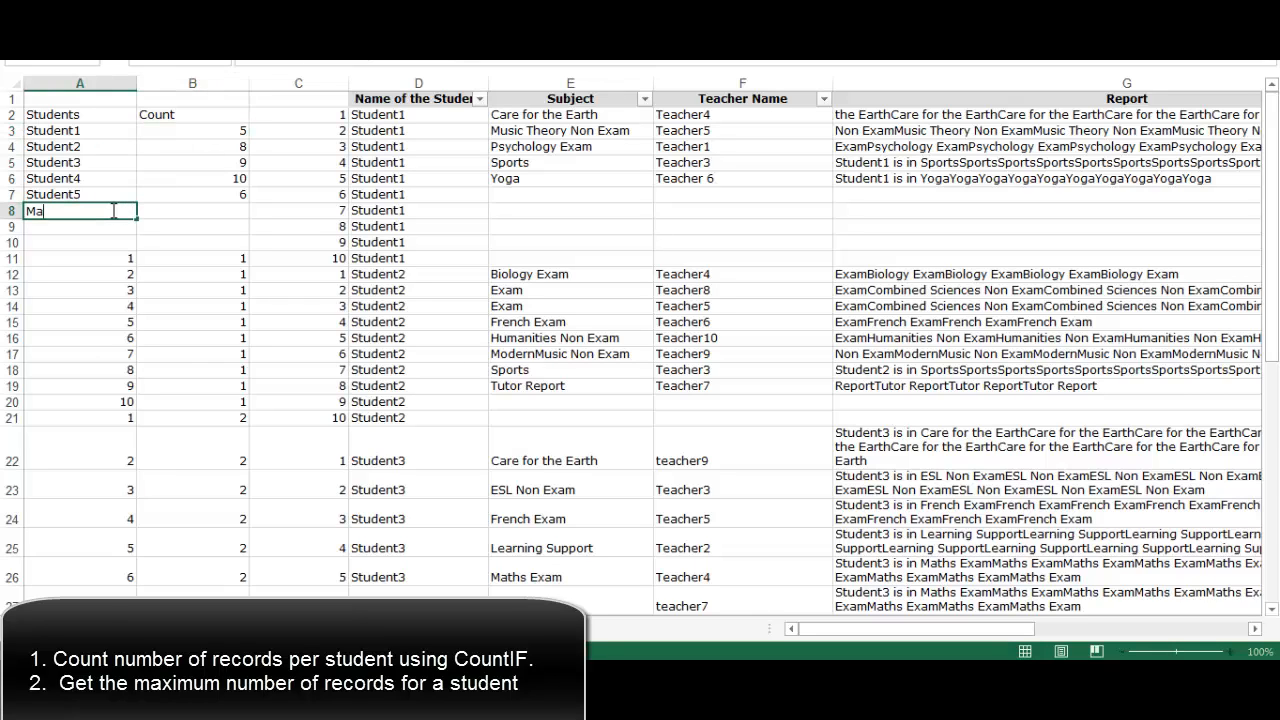
type("x records")
key("Tab")
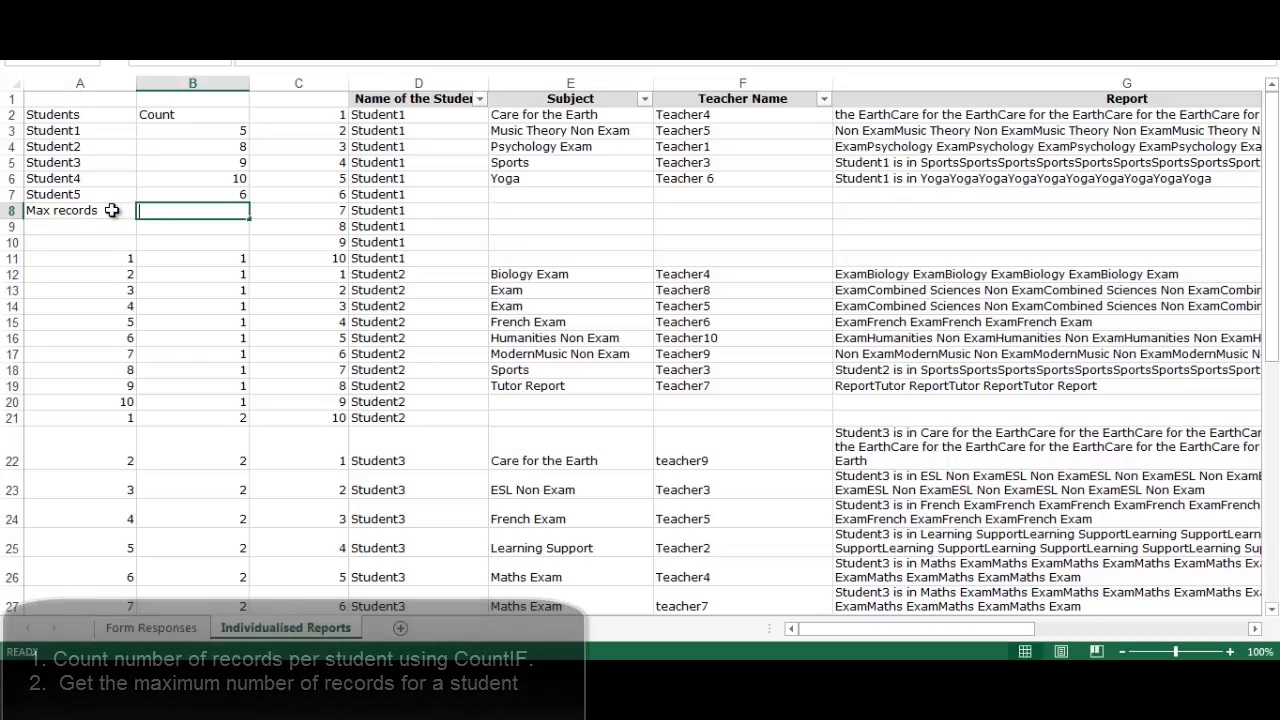
type("=max")
key("Tab")
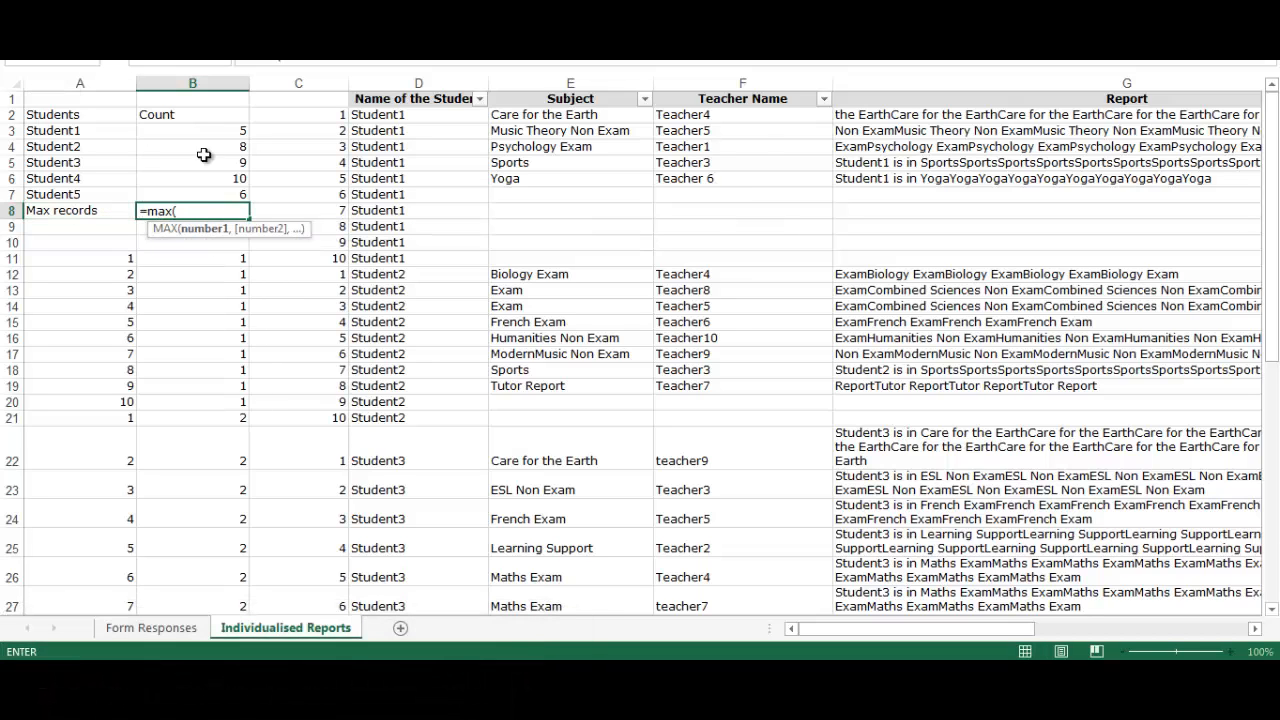
left_click_drag(230, 134, 232, 190)
key("Return")
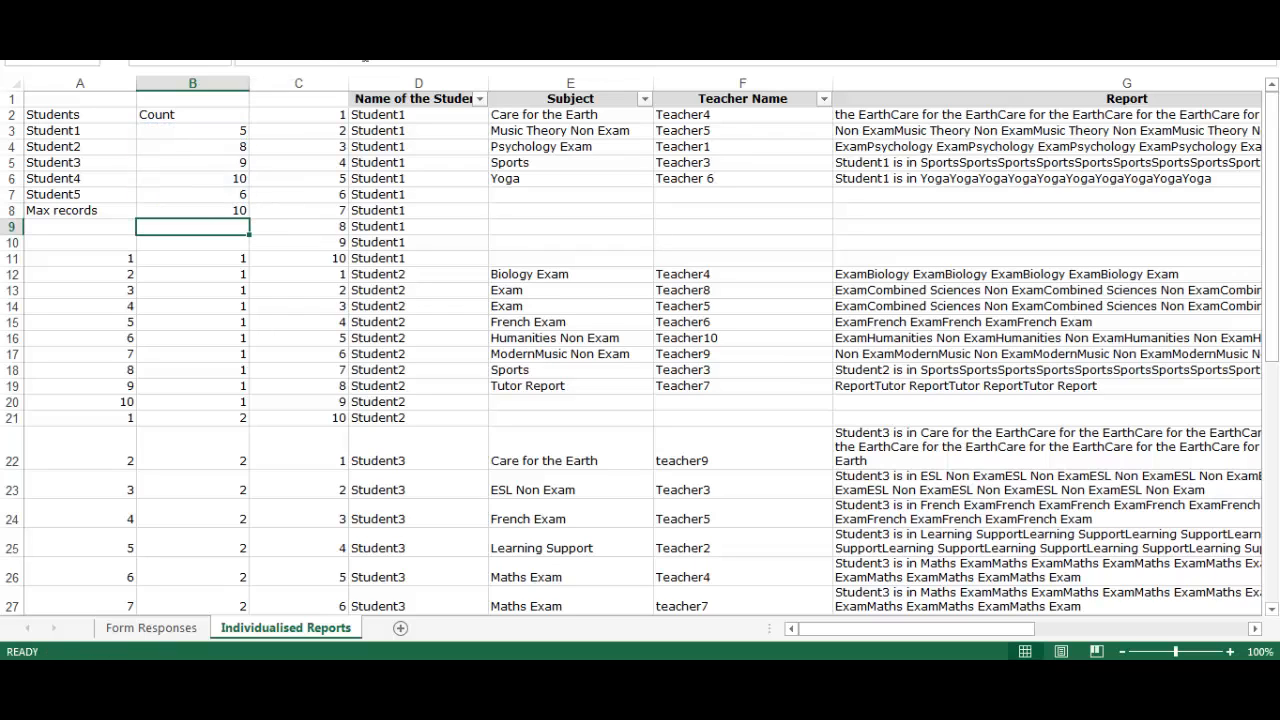
left_click(245, 213)
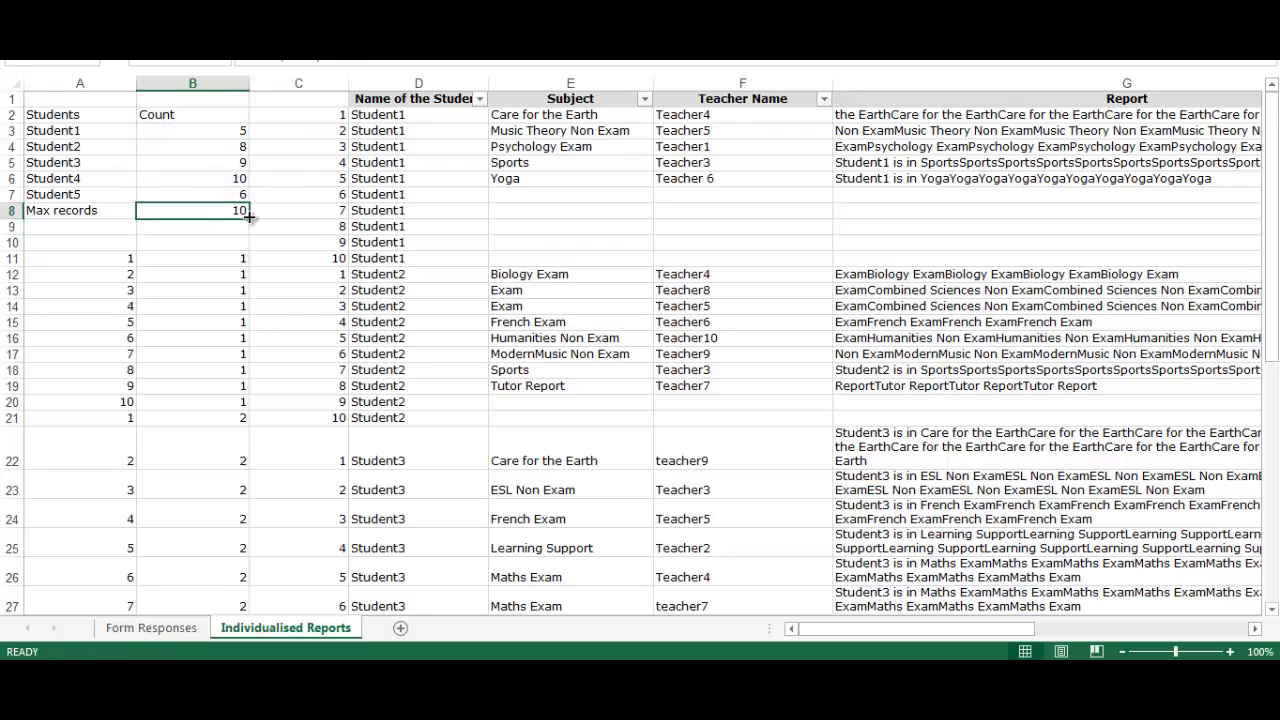
double_click(234, 207)
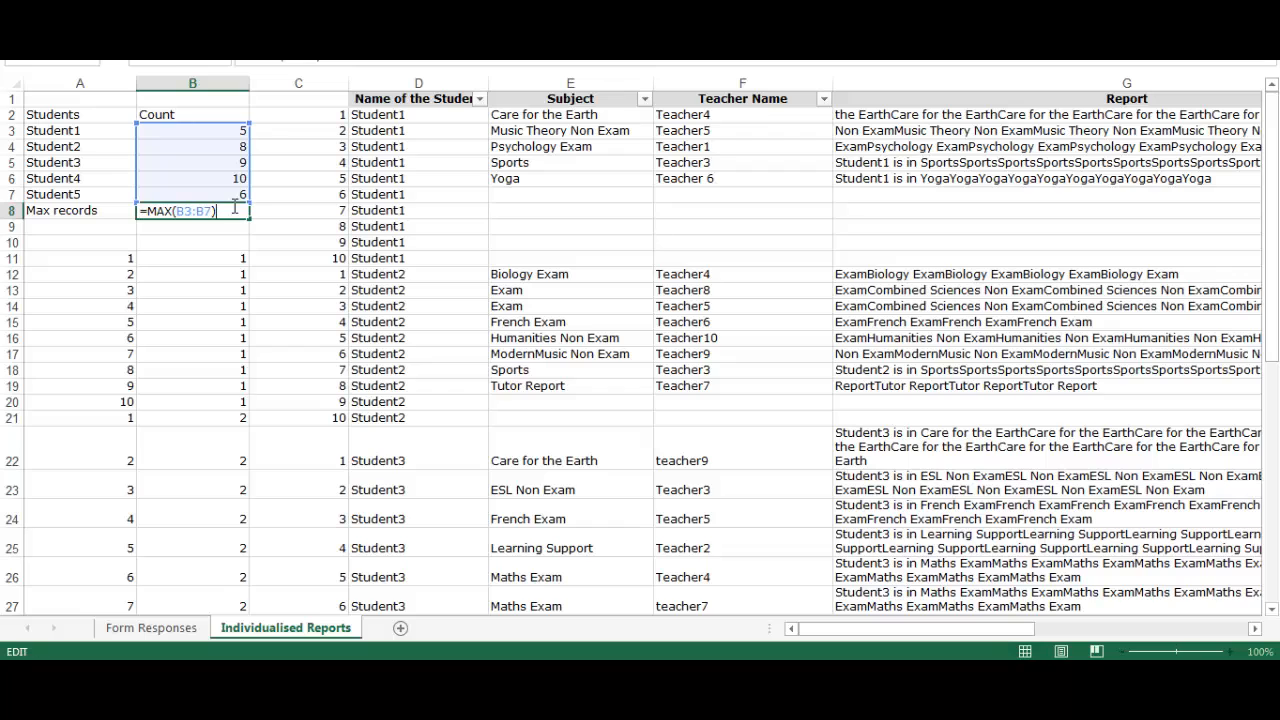
key("Escape")
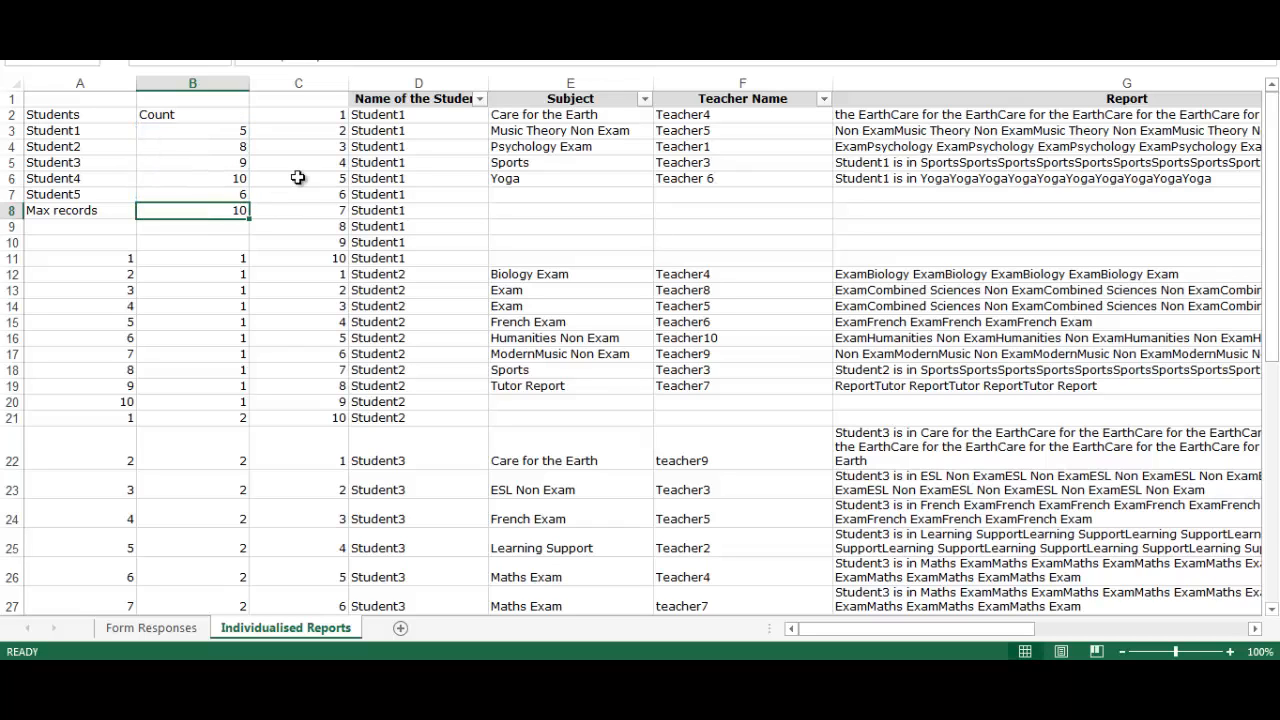
- Examine the student list in A3:A7 and the INDEX formula that repeats each student name in column D
left_click(385, 118)
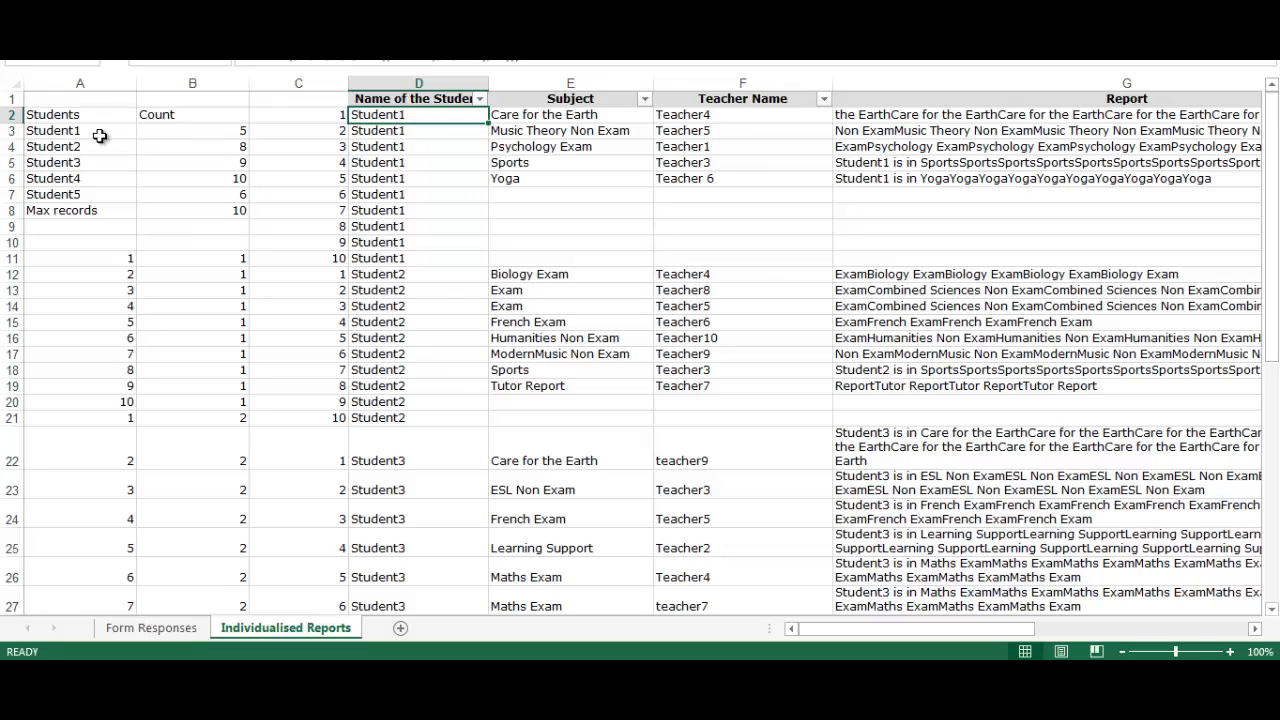
left_click_drag(94, 130, 79, 195)
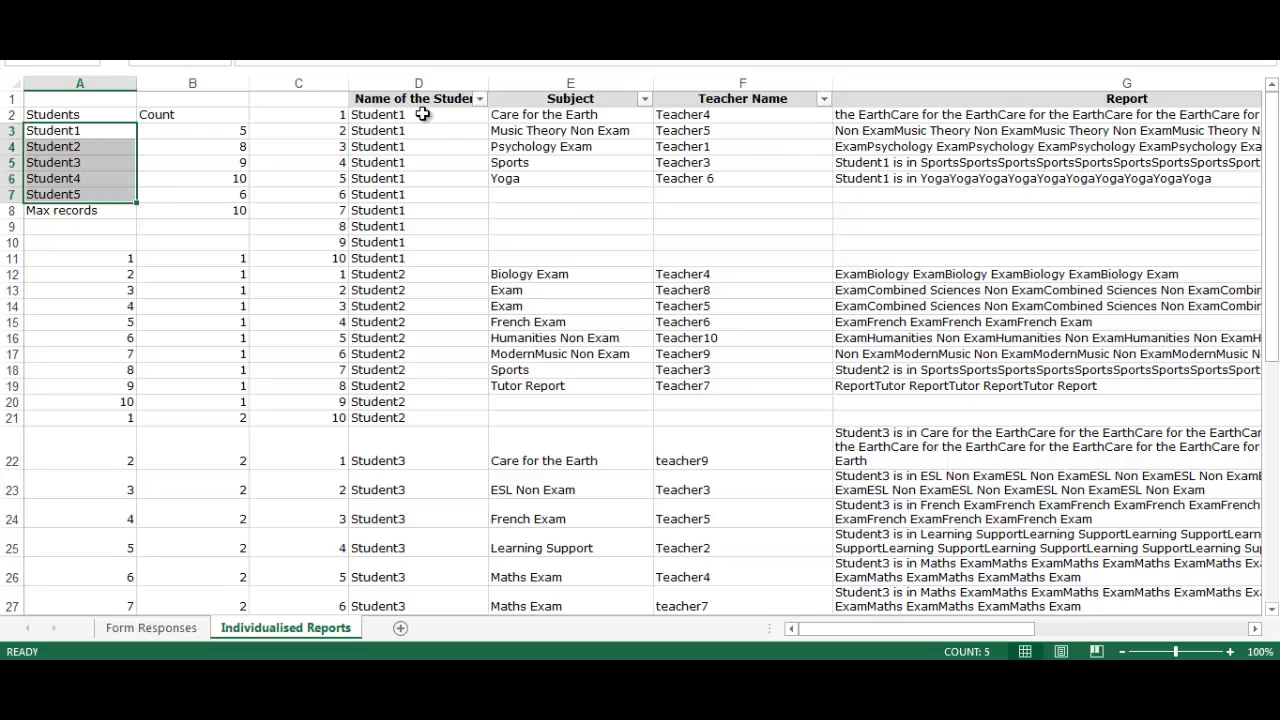
left_click_drag(423, 114, 391, 437)
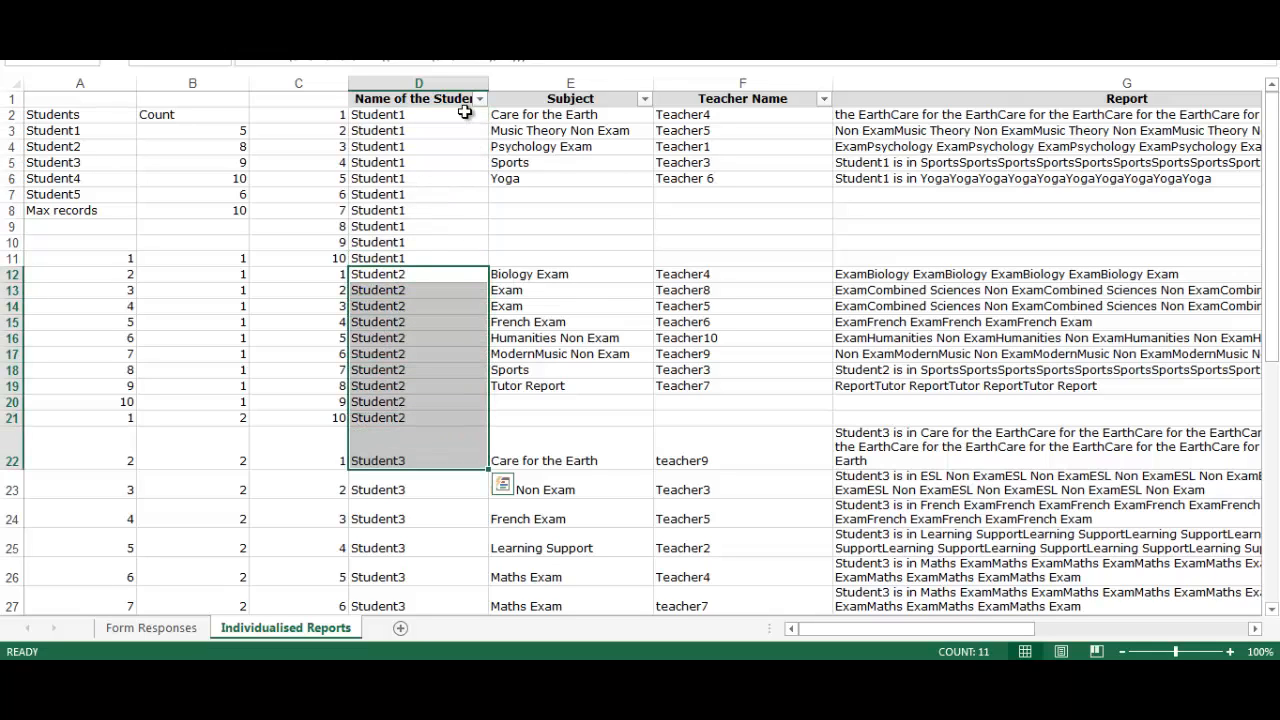
left_click(413, 60)
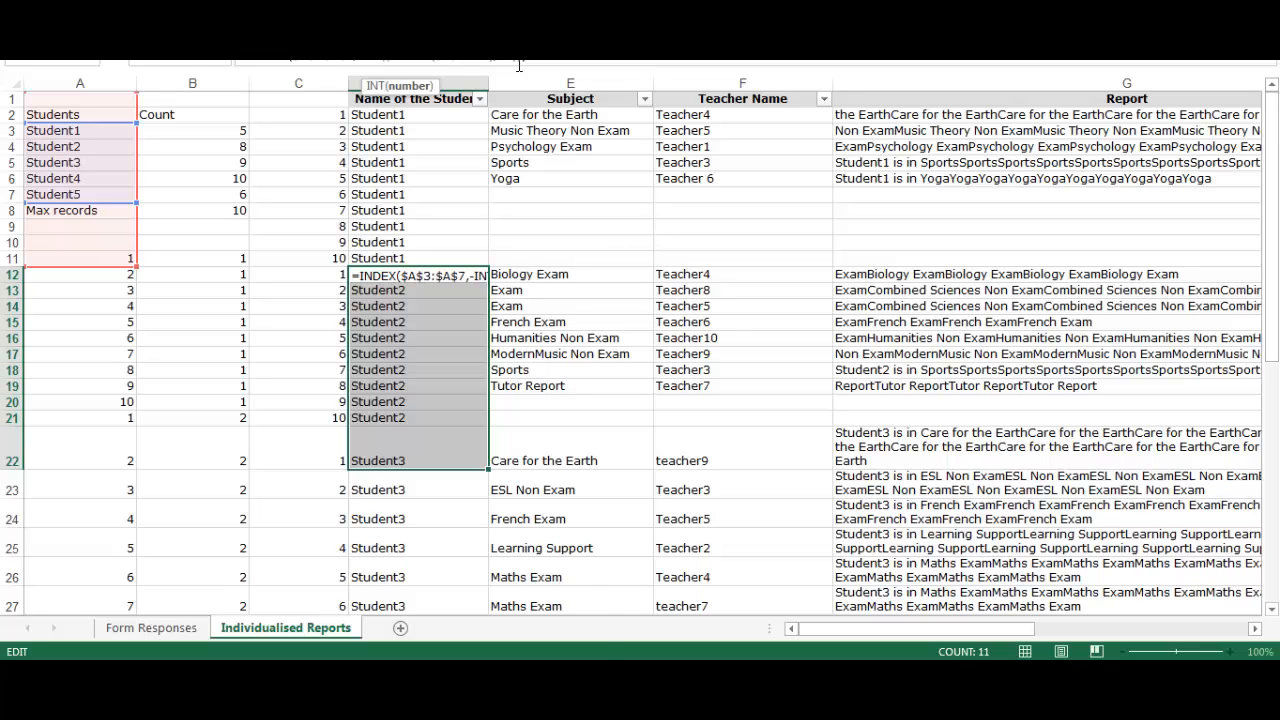
key("Escape")
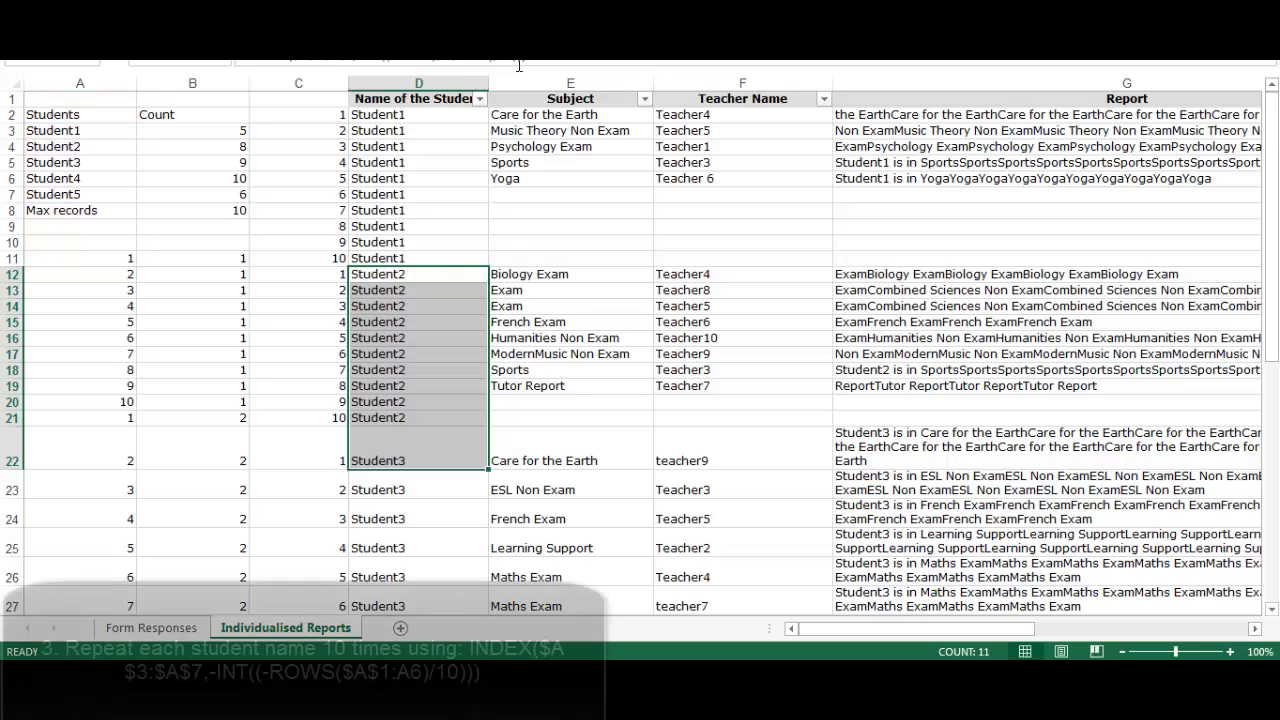
left_click(567, 207)
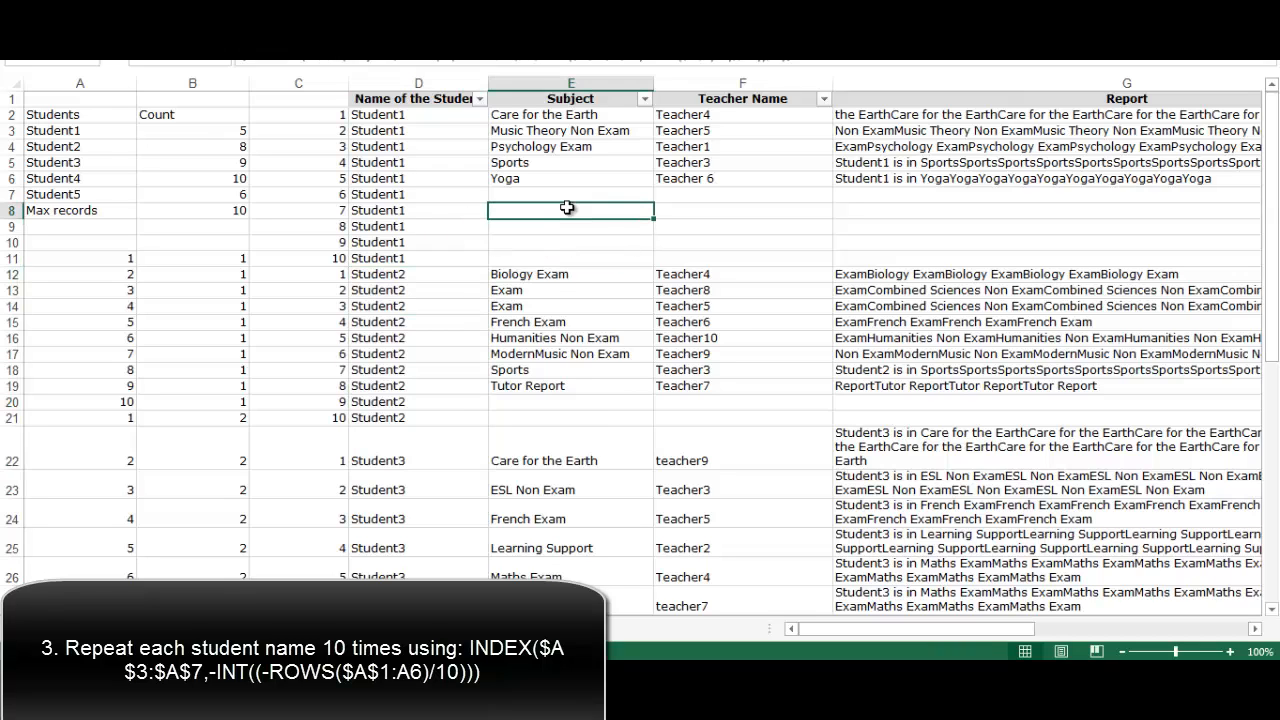
- Examine the repeated student names in column D and the matching Subject, Teacher Name and Report cells in row 2
left_click(441, 130)
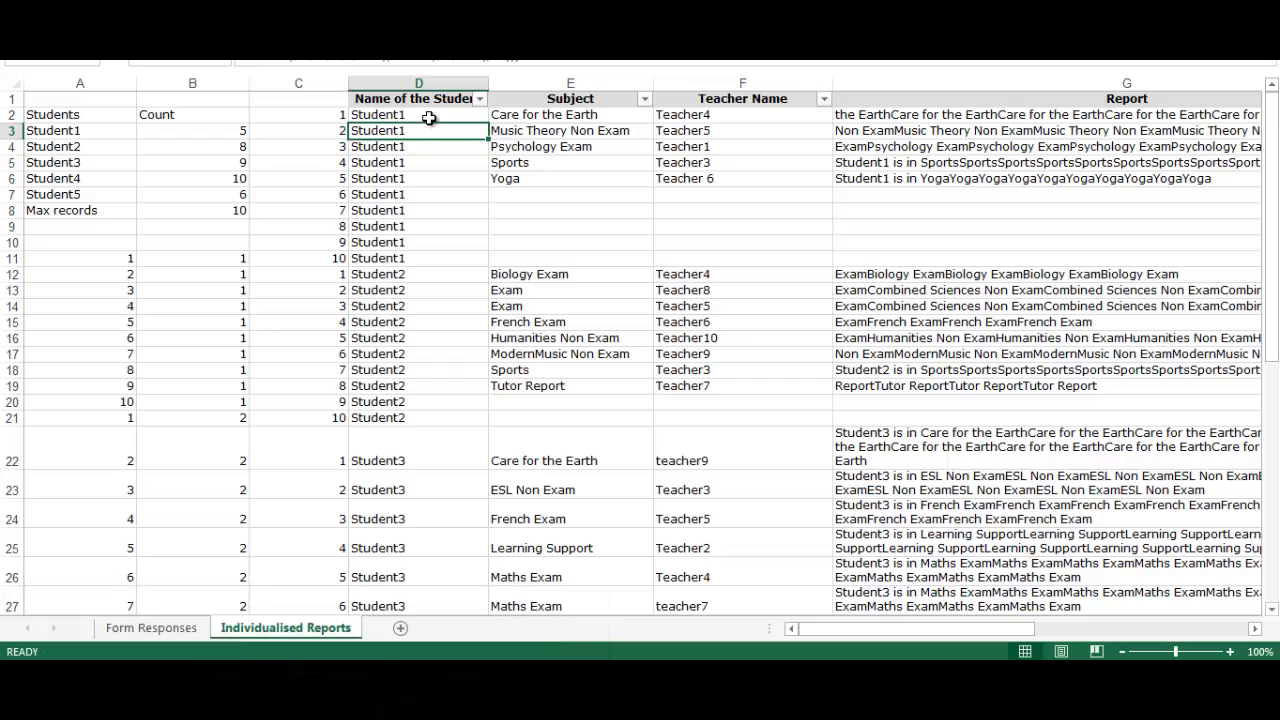
left_click(432, 113)
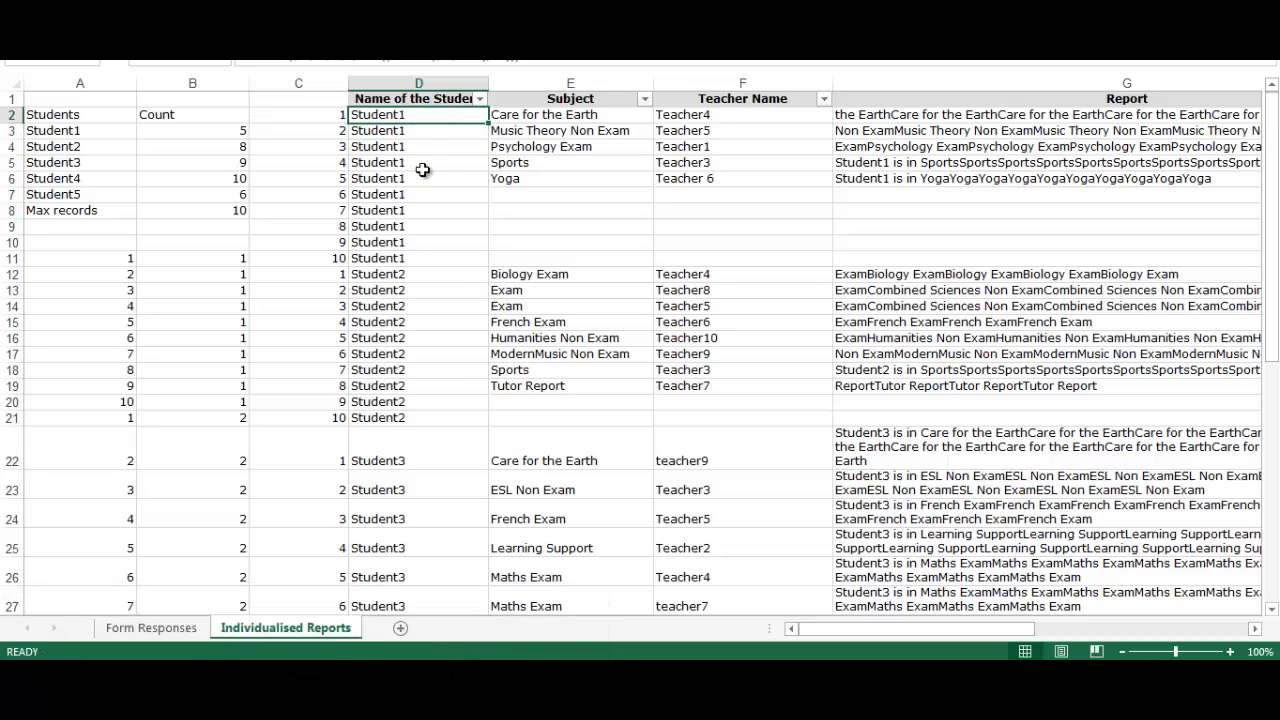
left_click(414, 274)
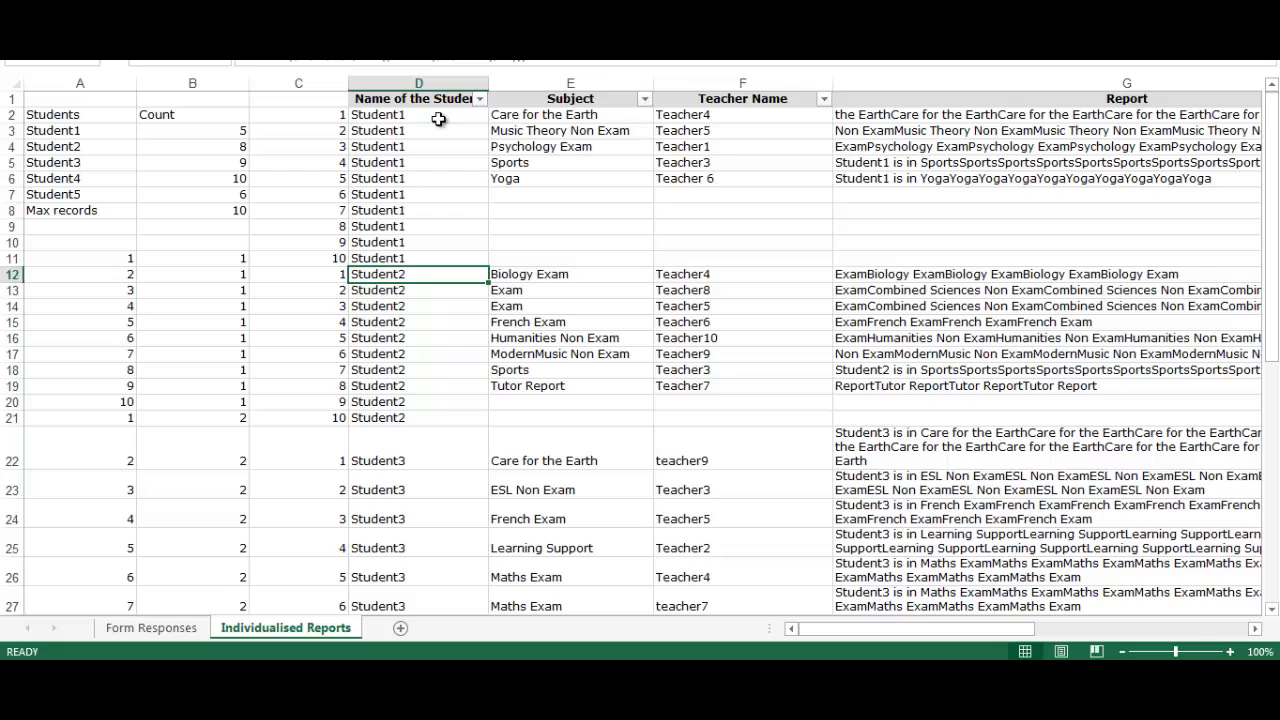
left_click(513, 117)
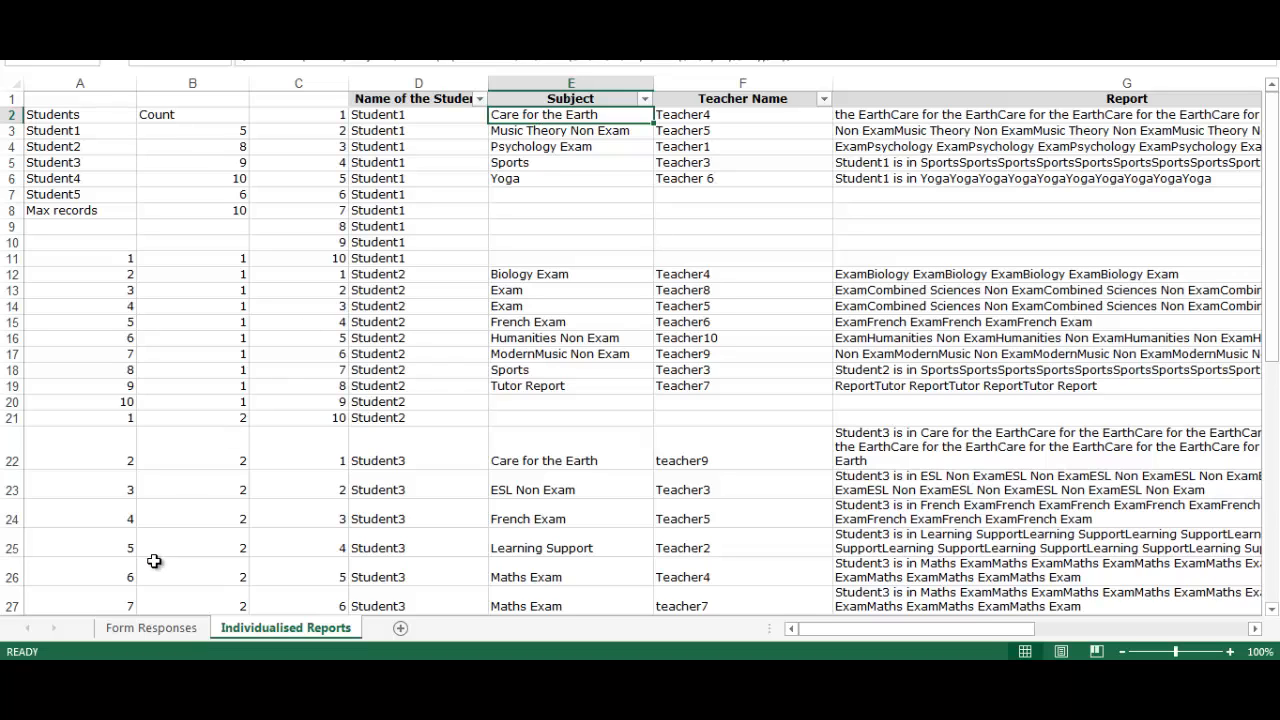
left_click_drag(165, 577, 206, 490)
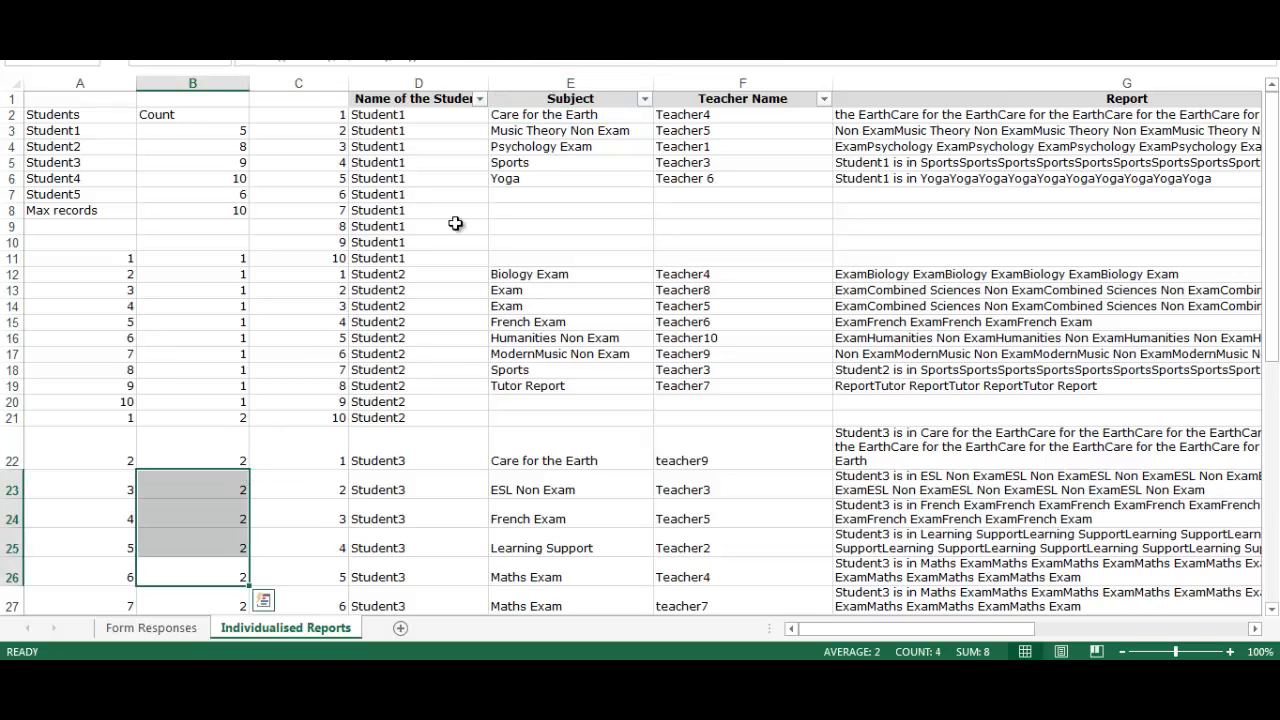
left_click(432, 115)
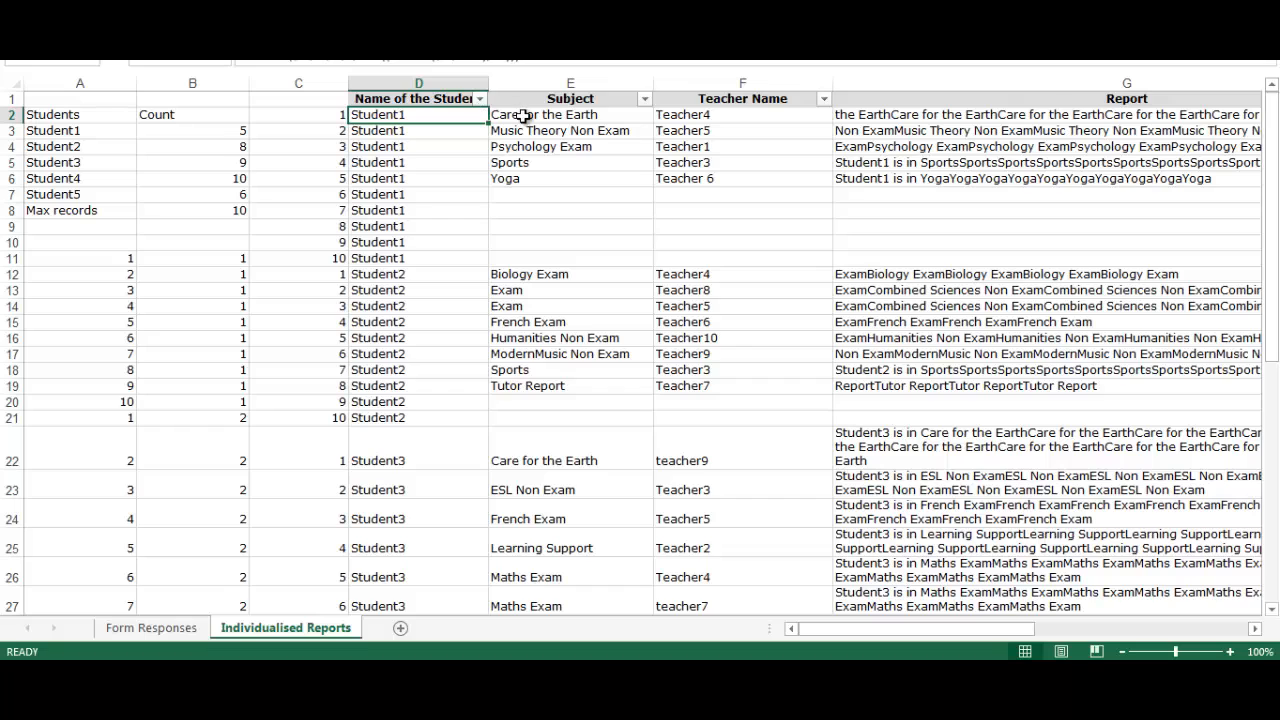
left_click(522, 116)
left_click(729, 115)
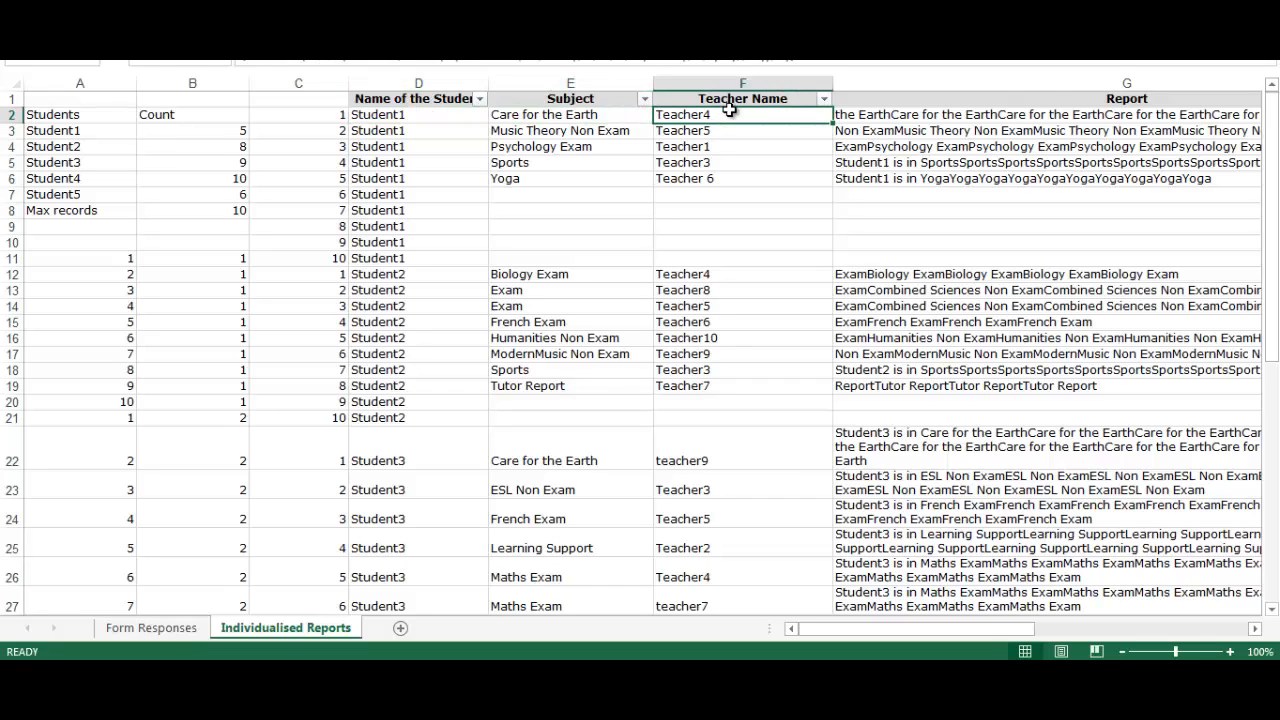
left_click(920, 116)
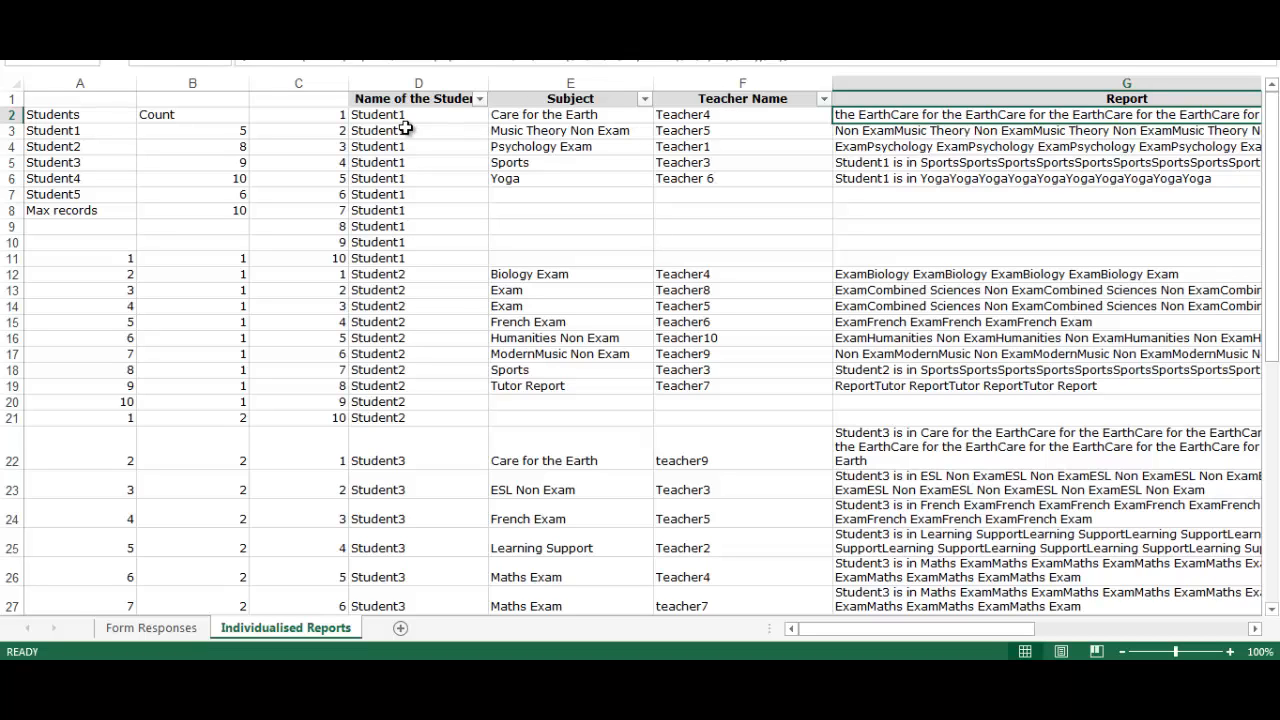
left_click(446, 117)
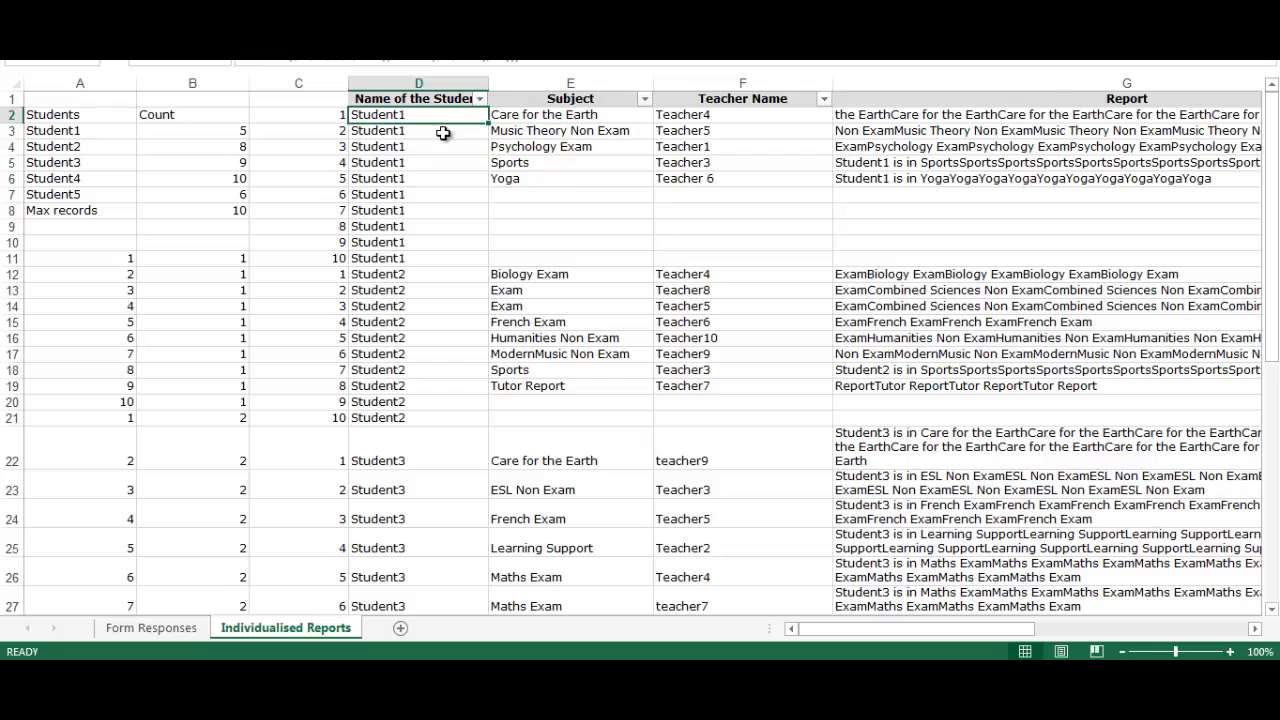
left_click(442, 134)
left_click(437, 158)
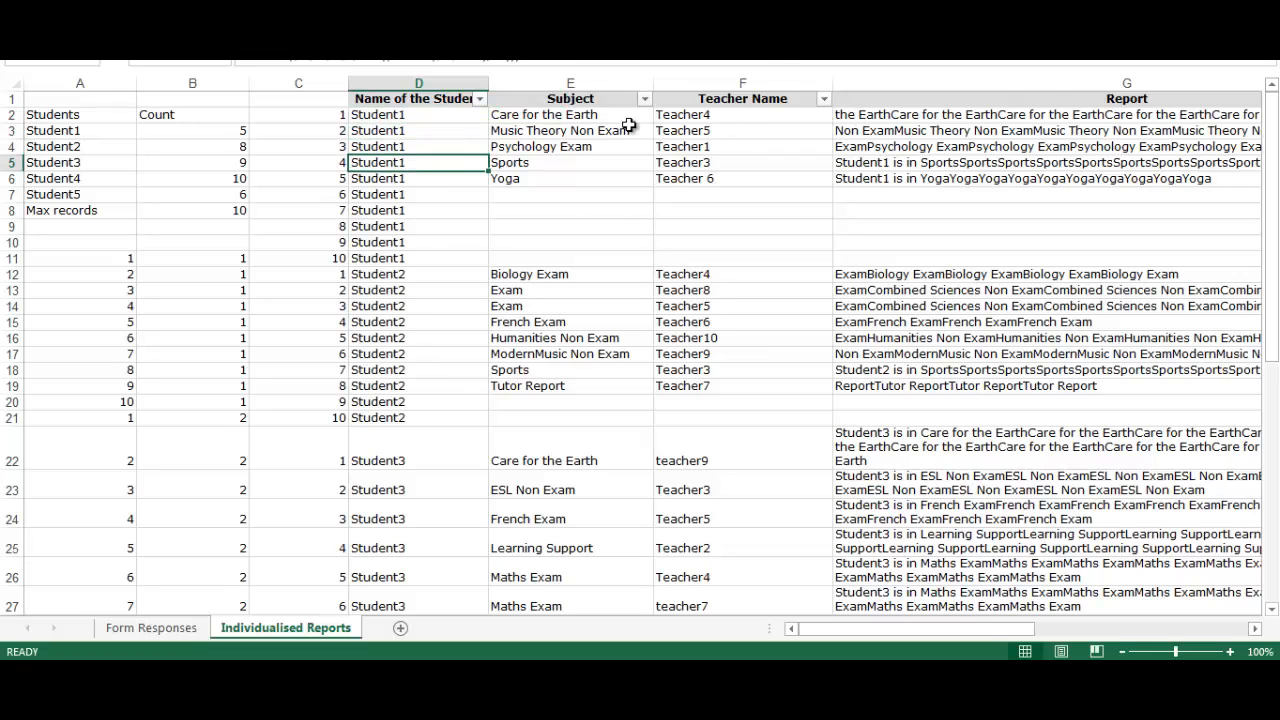
- Examine the IFERROR, INDEX and SMALL array formula in E2 that retrieves each student's subjects using the name in D2 and number in C2
left_click(578, 116)
left_click(742, 60)
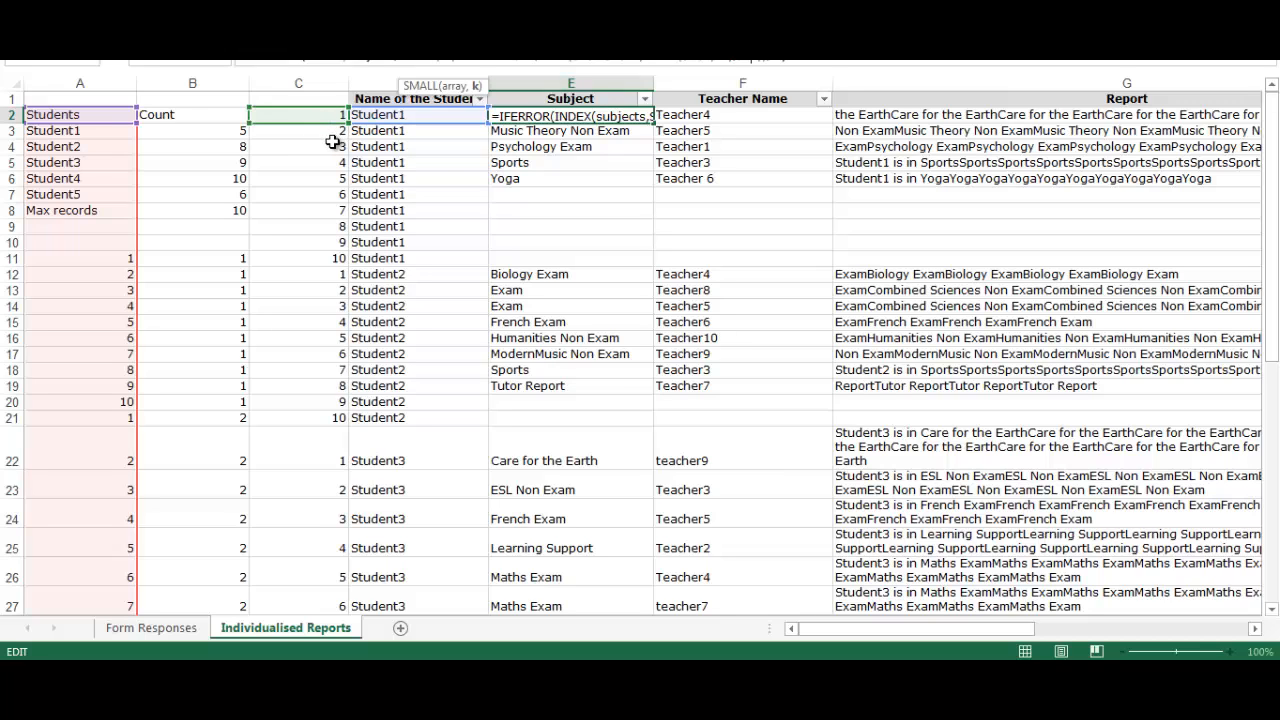
key("ctrl+shift+Return")
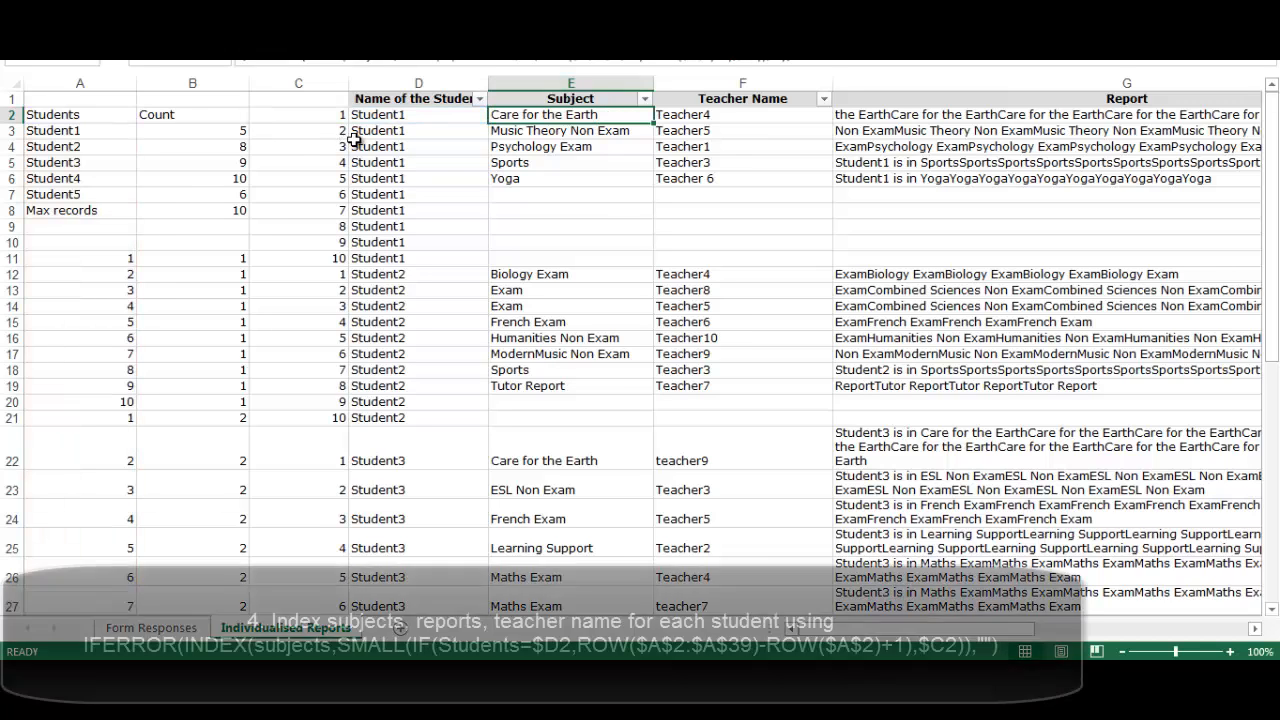
double_click(606, 118)
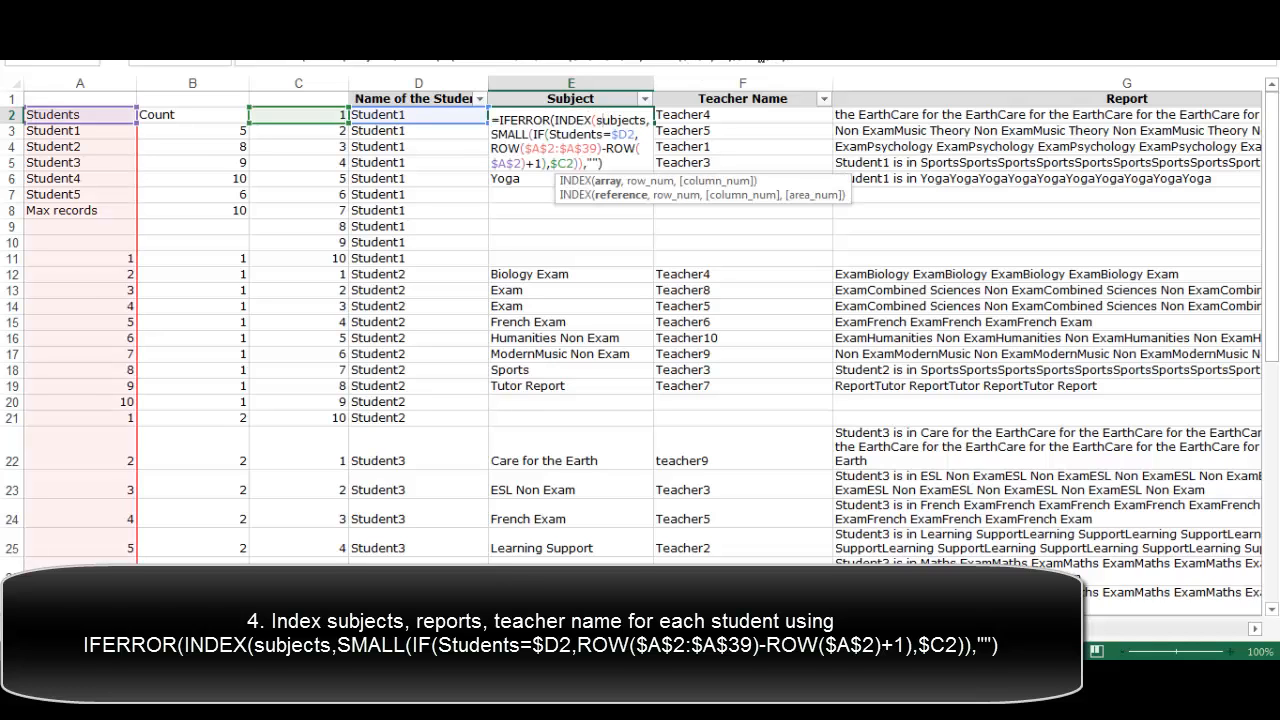
key("Escape")
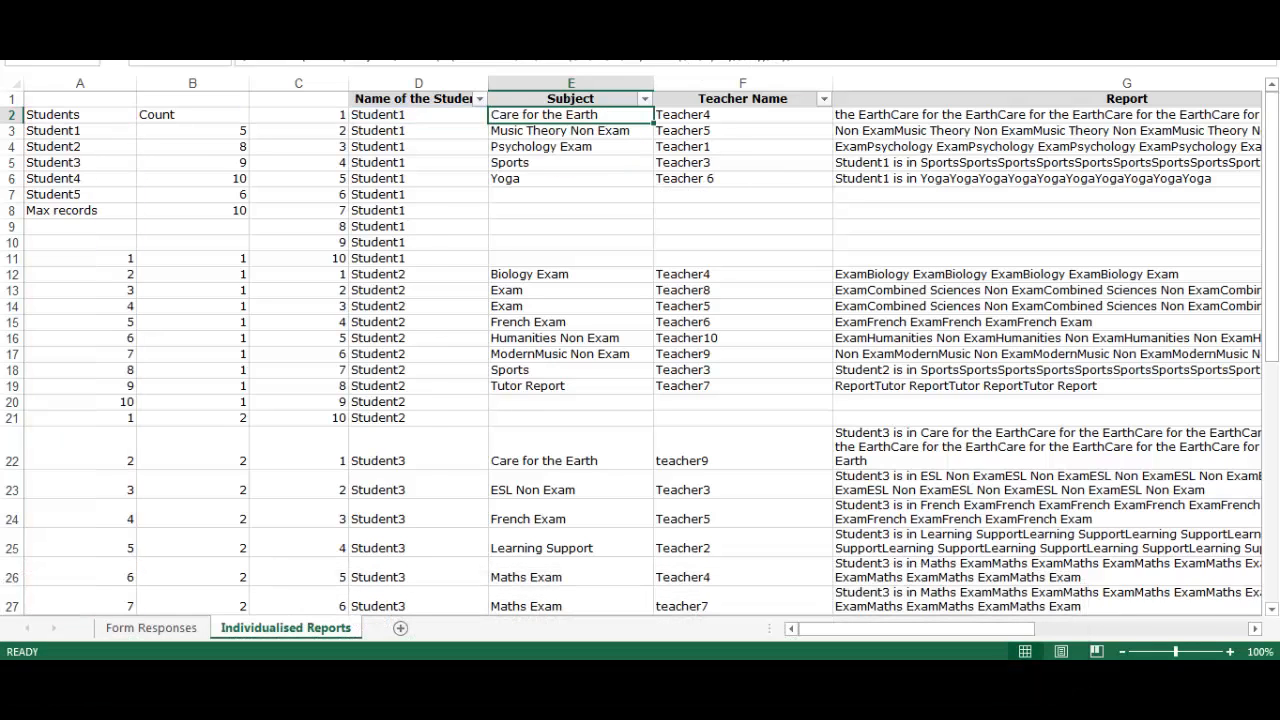
left_click(620, 66)
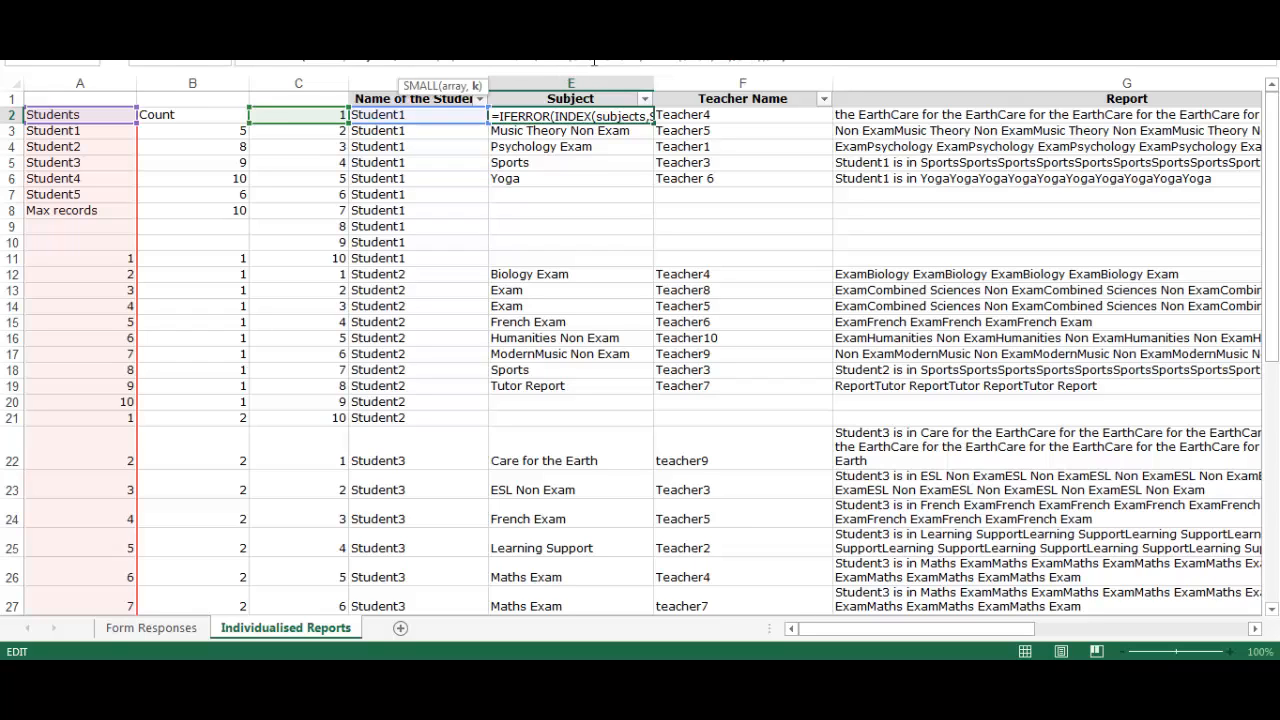
left_click(491, 64)
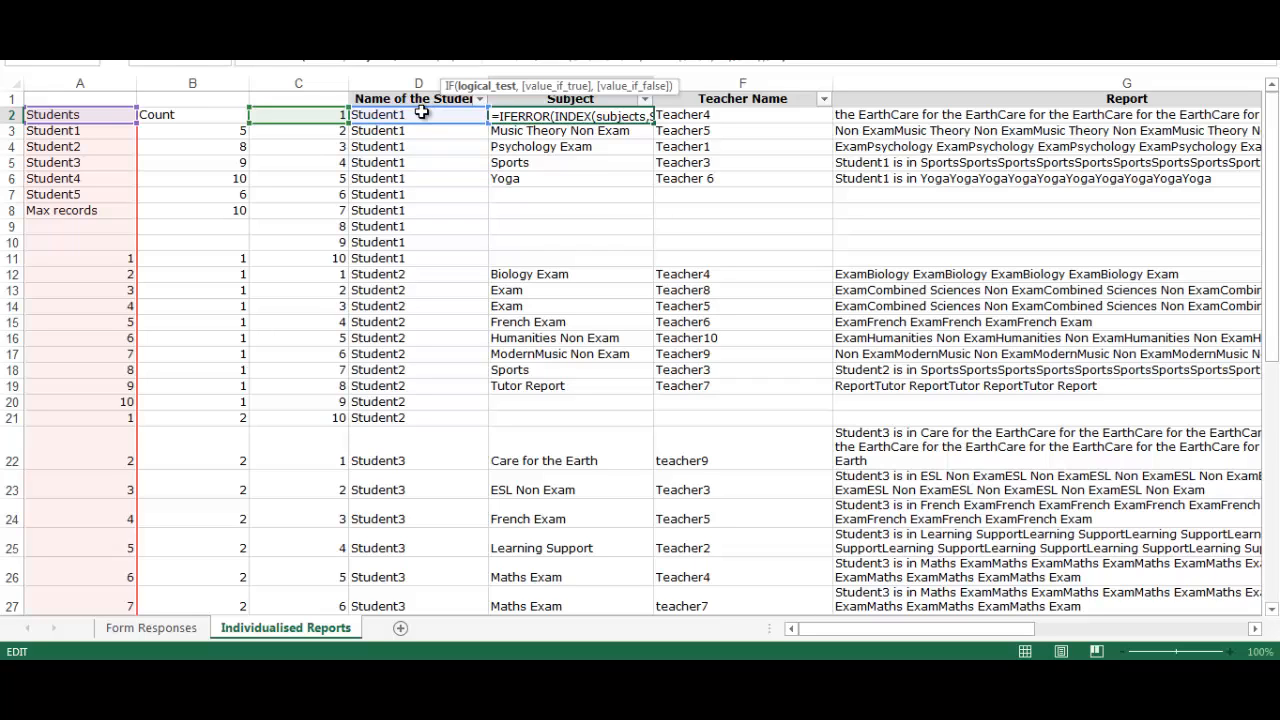
type(",")
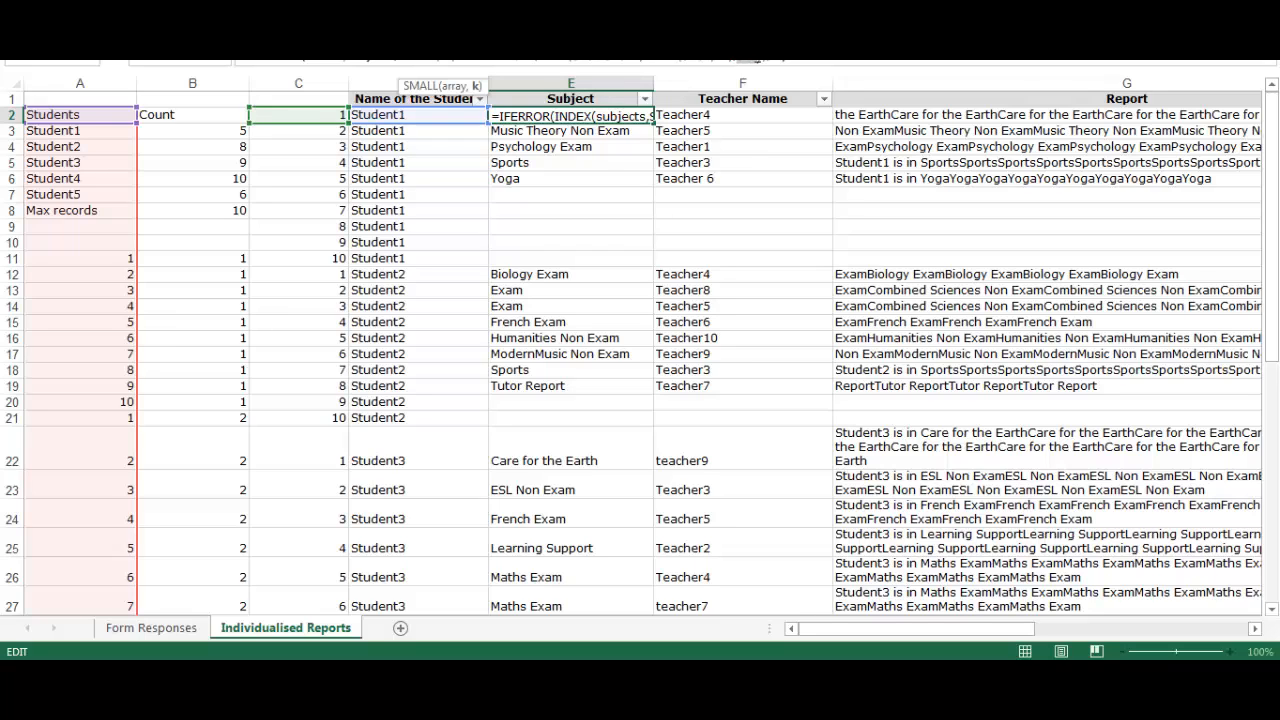
left_click(430, 116)
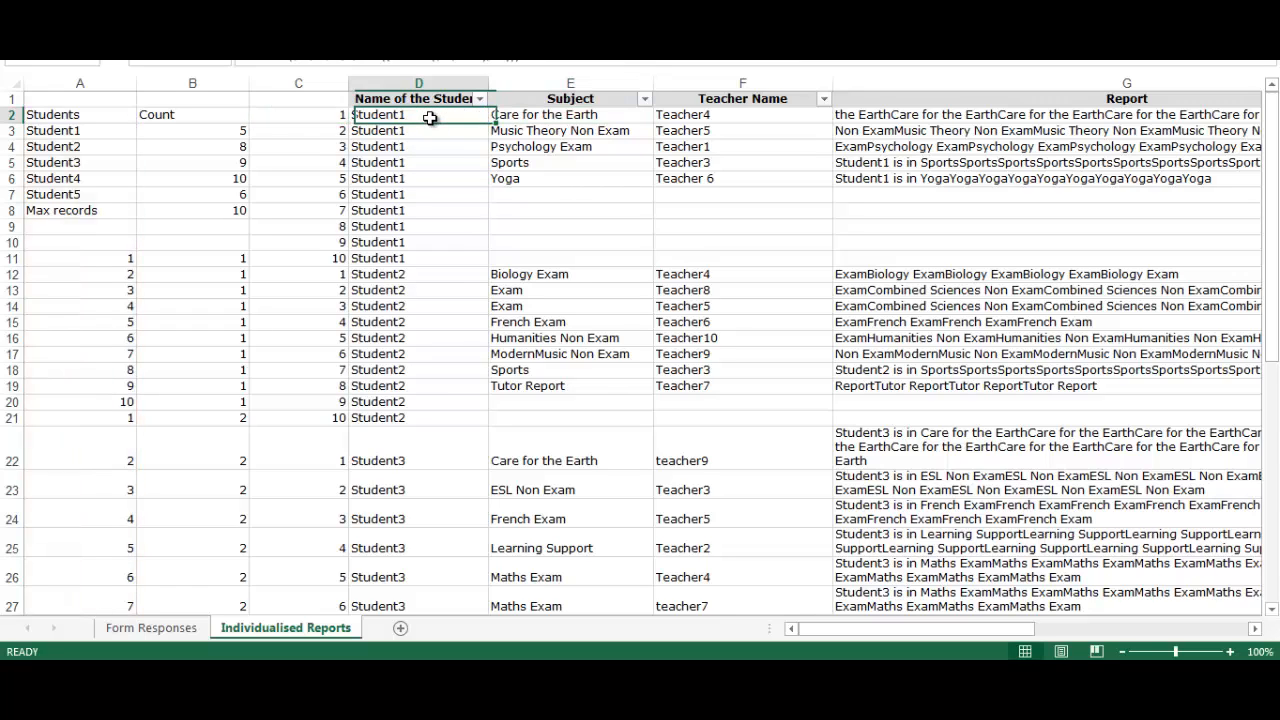
left_click(524, 115)
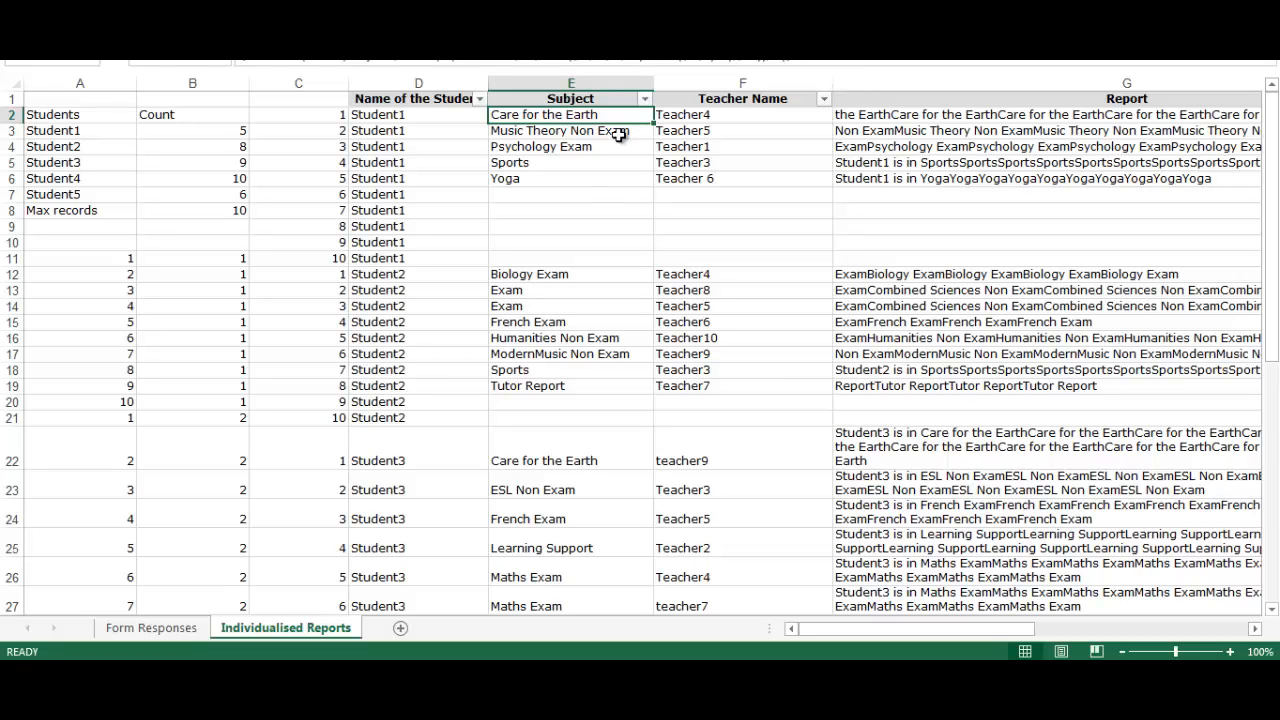
left_click(540, 340)
left_click(433, 190)
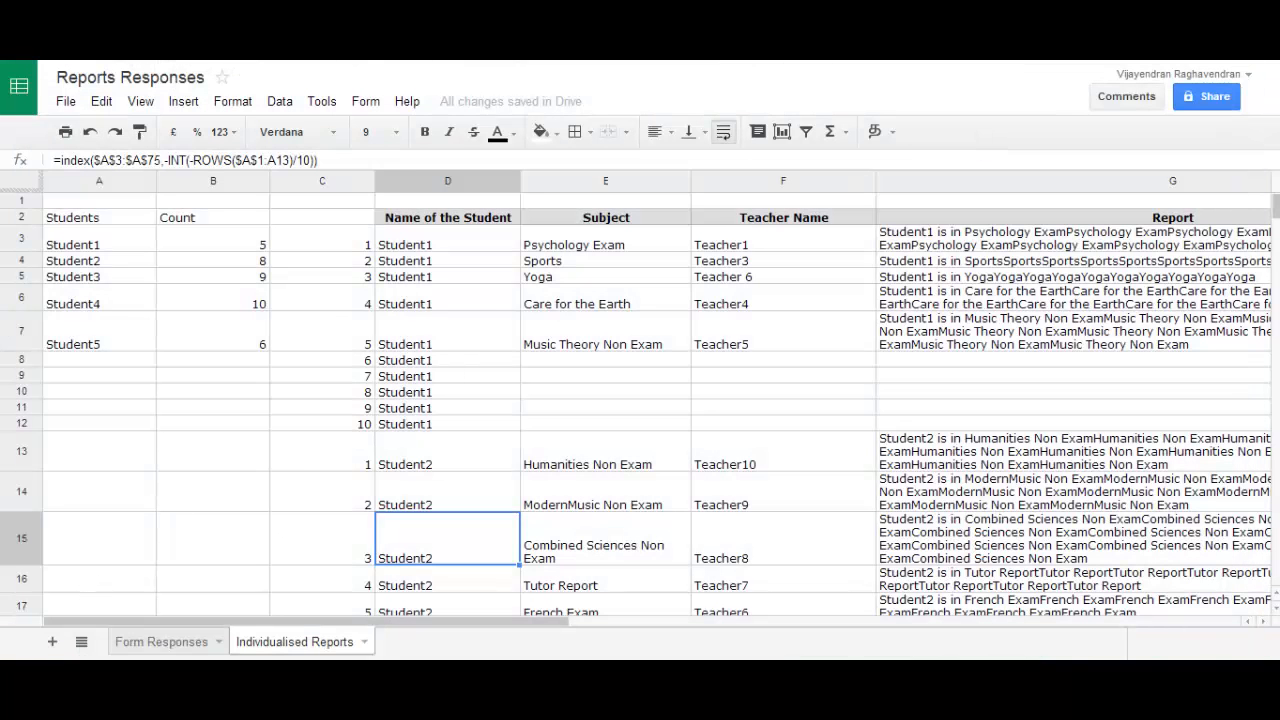
- Switch to Word 2013 and open the Reports Mail Merged document
key("super")
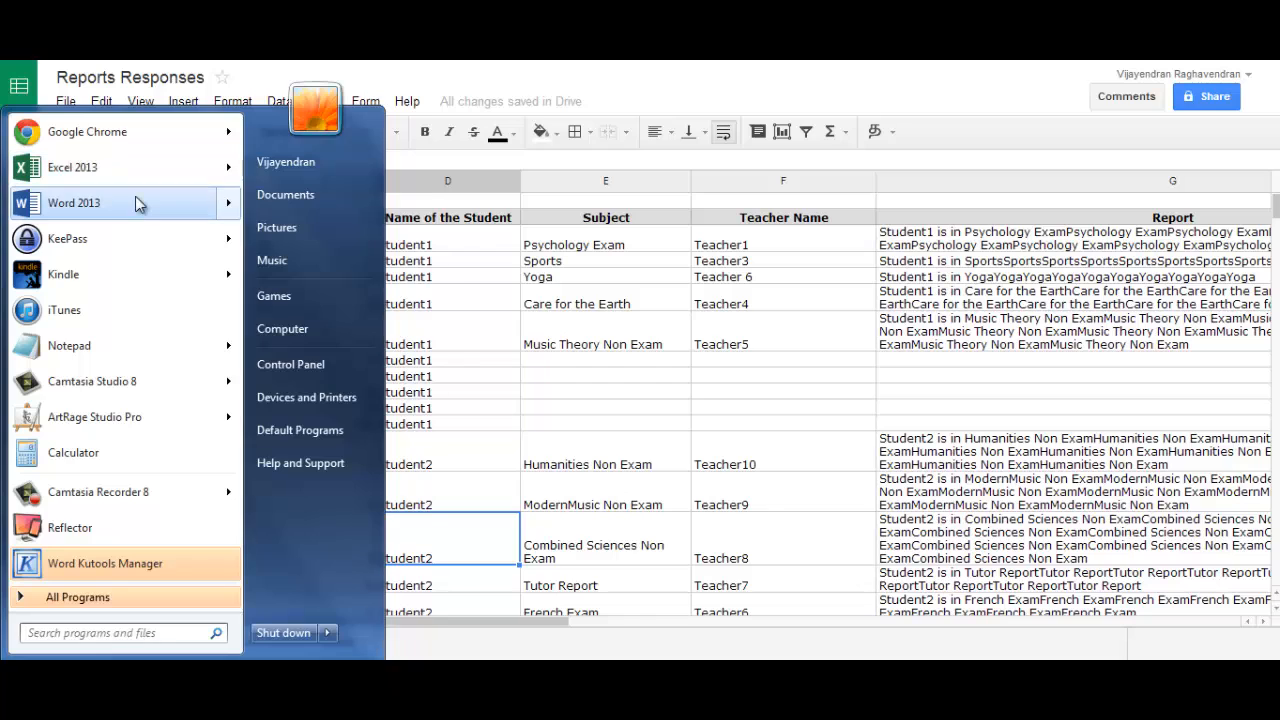
mouse_move(137, 202)
left_click(300, 148)
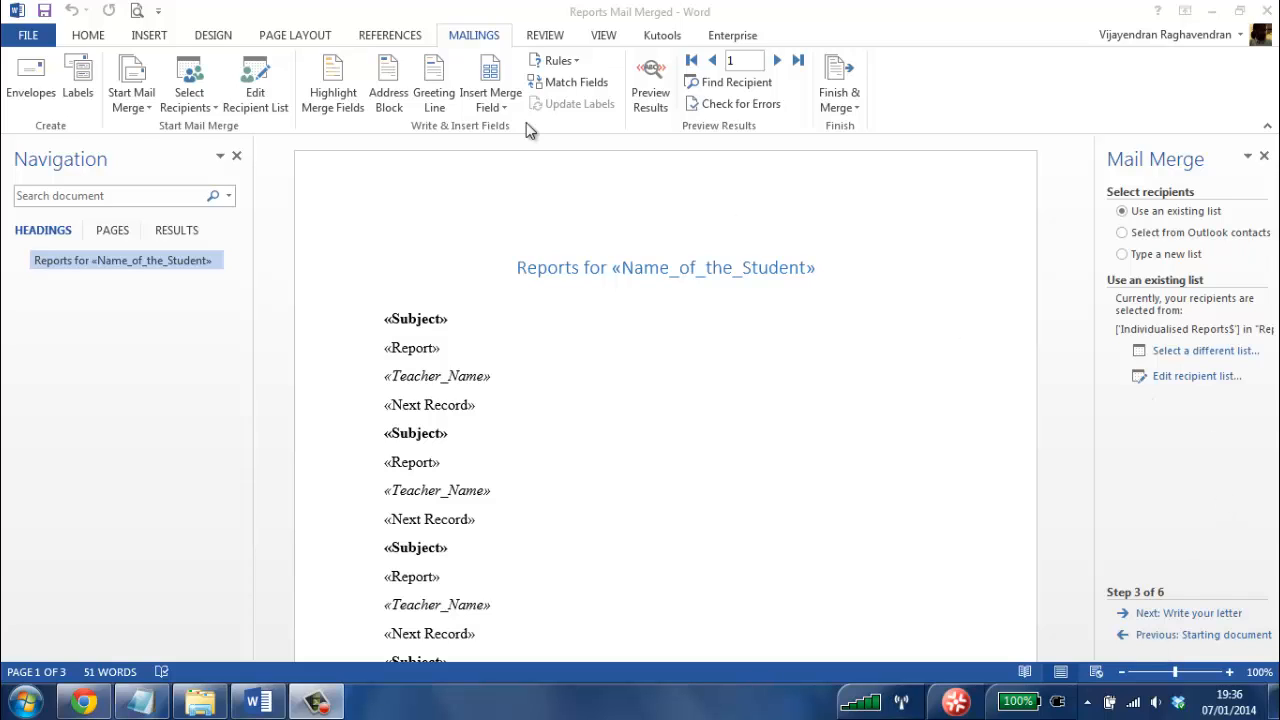
left_click(147, 108)
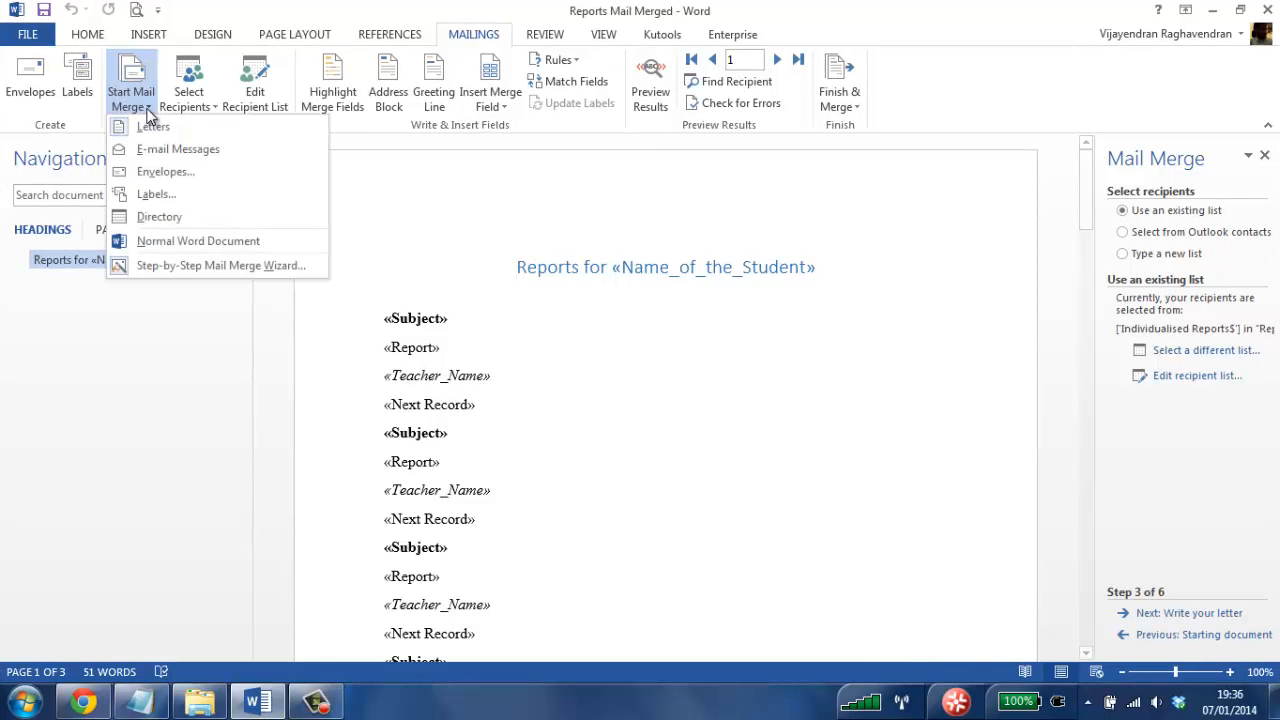
left_click(147, 108)
left_click(147, 108)
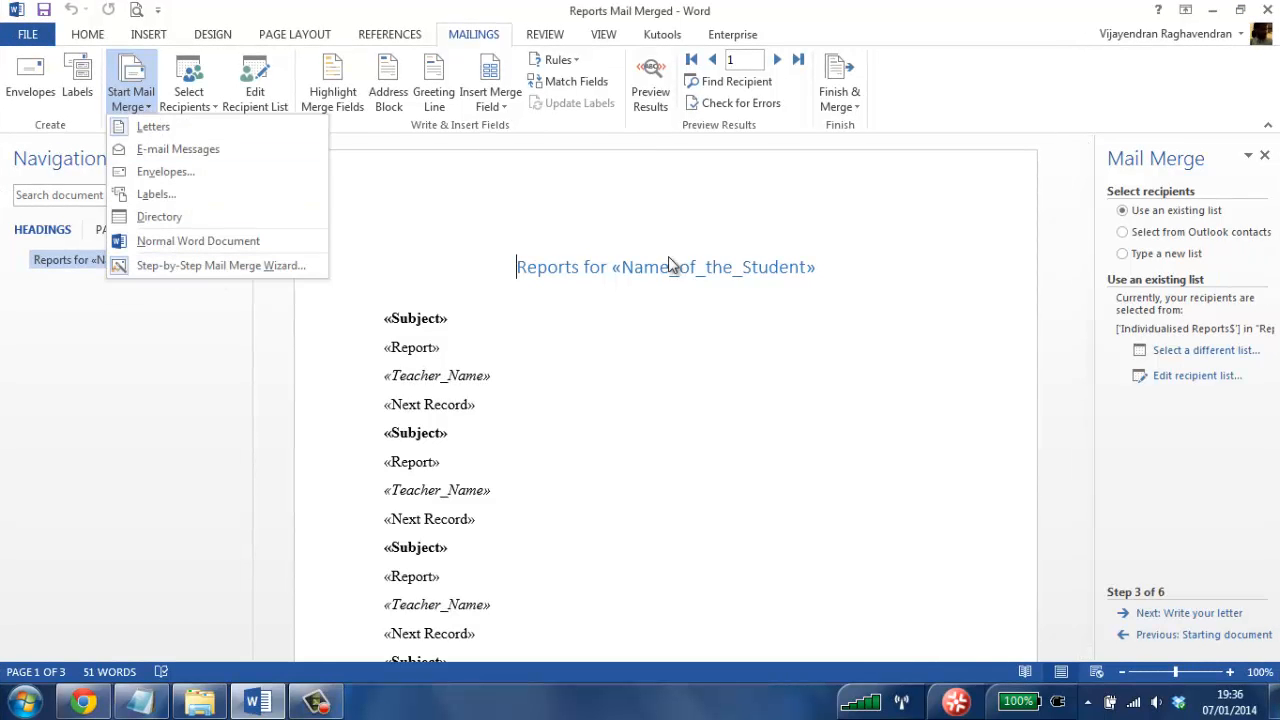
left_click(1006, 366)
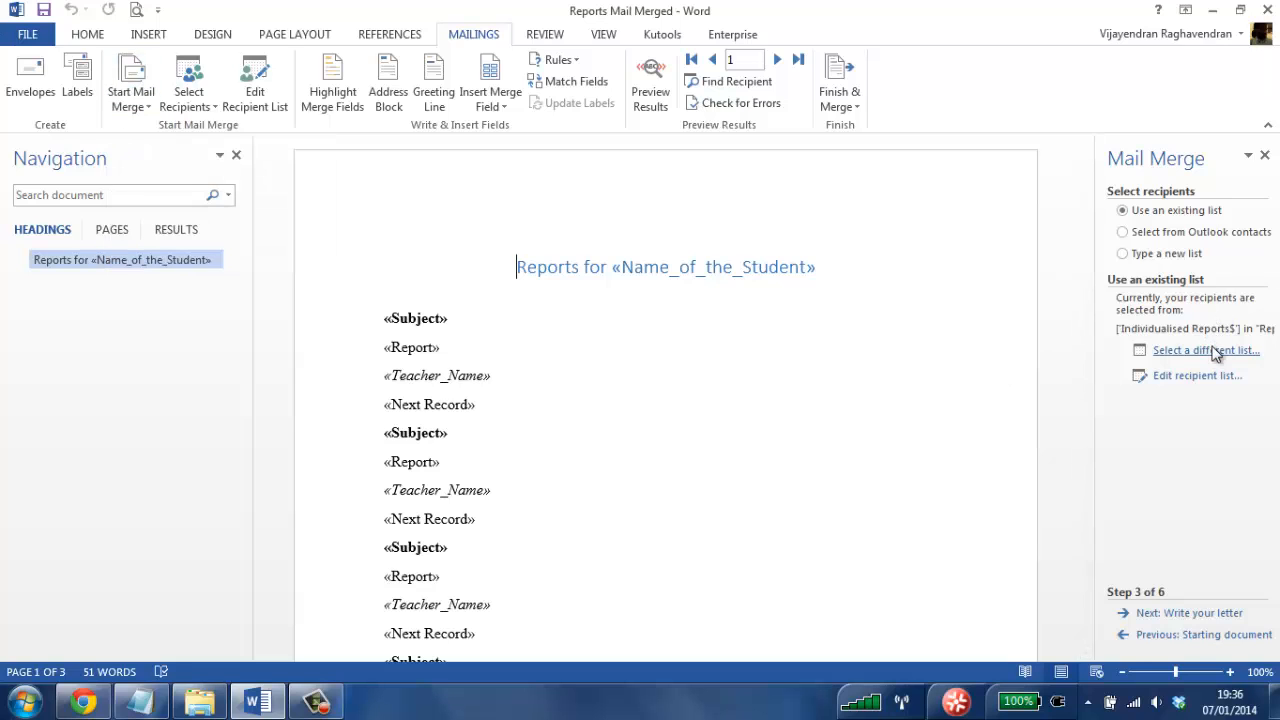
- Choose the Reports Responses workbook in the Downloads folder as a different recipient list for the mail merge
left_click(1208, 351)
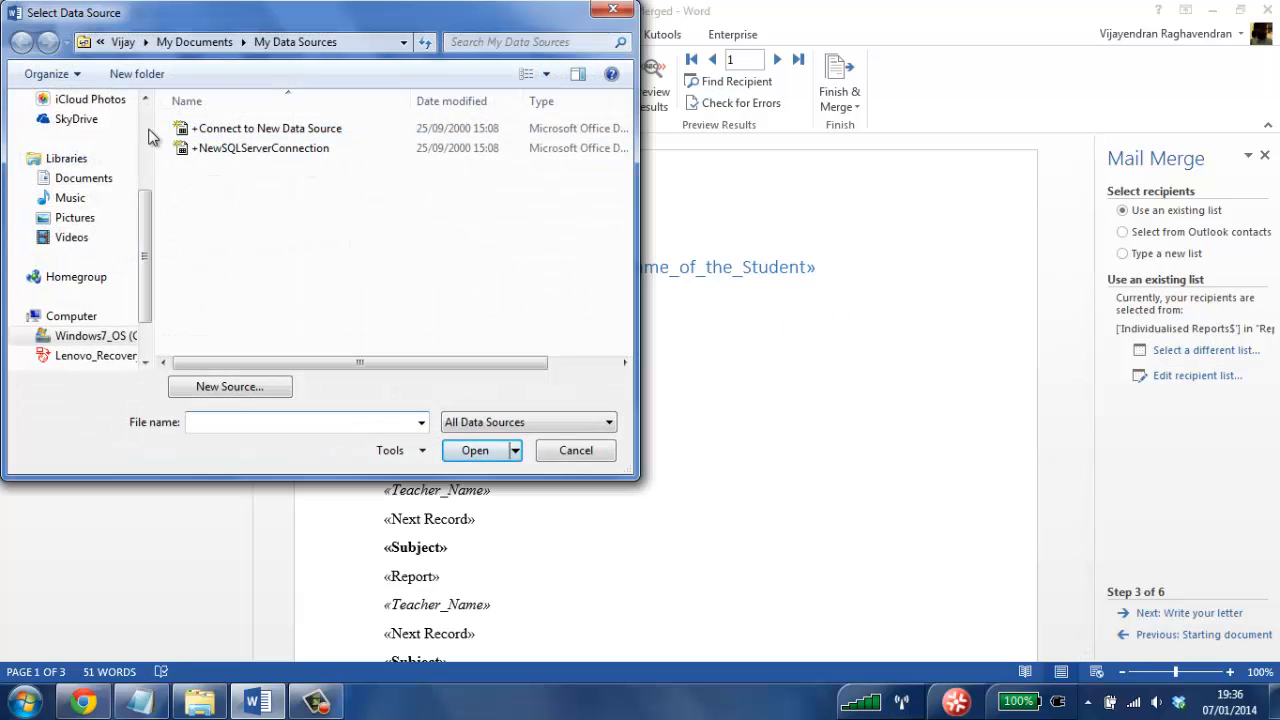
scroll(95, 220, "up", 3)
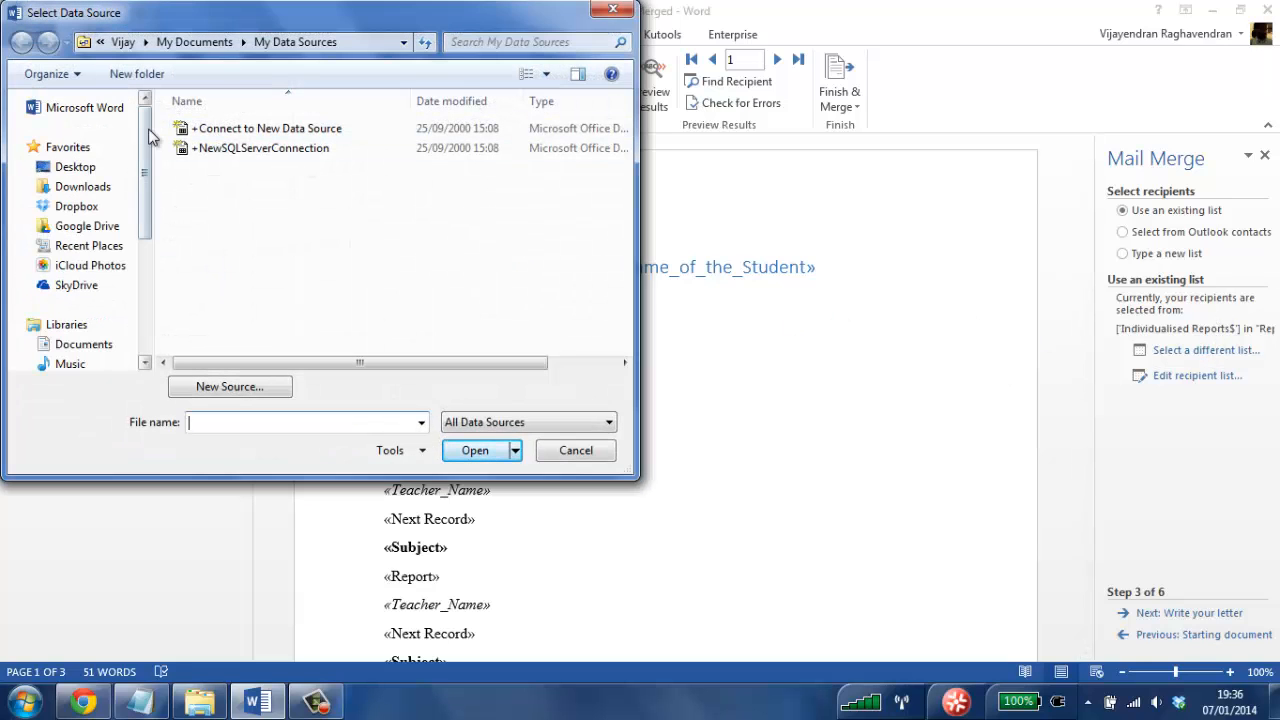
left_click(83, 187)
left_click(245, 227)
left_click(250, 247)
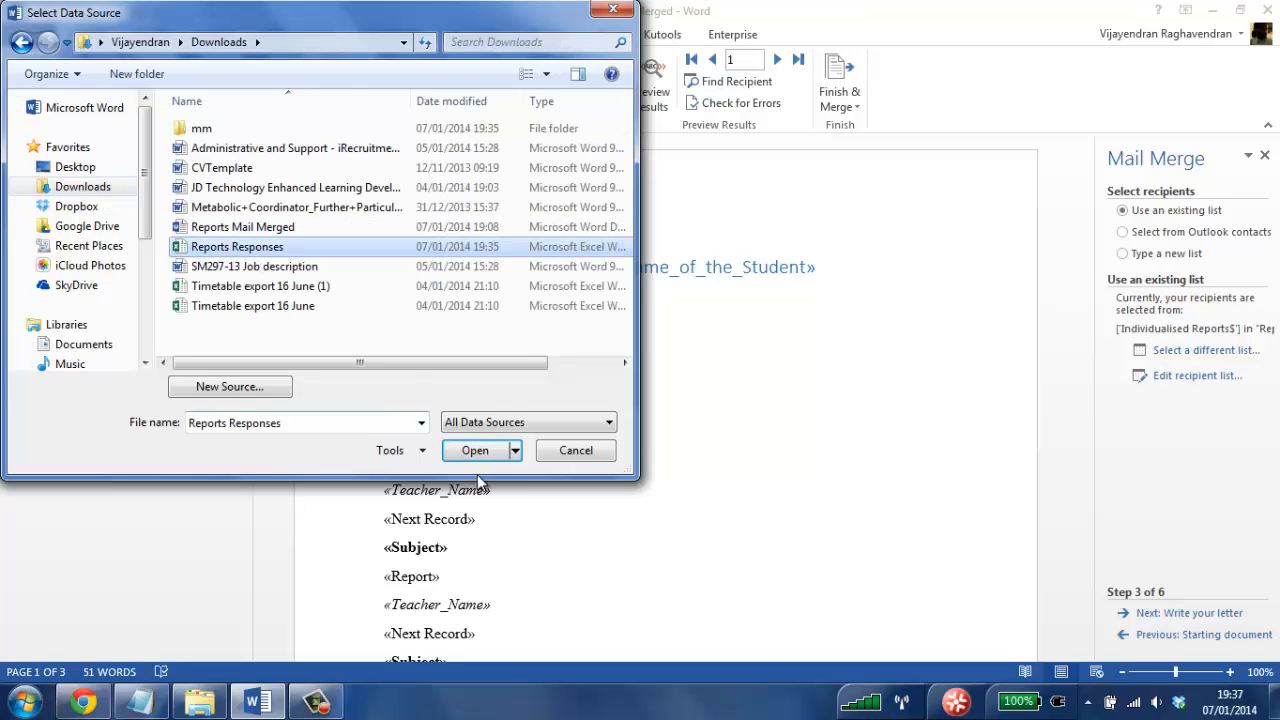
left_click(486, 457)
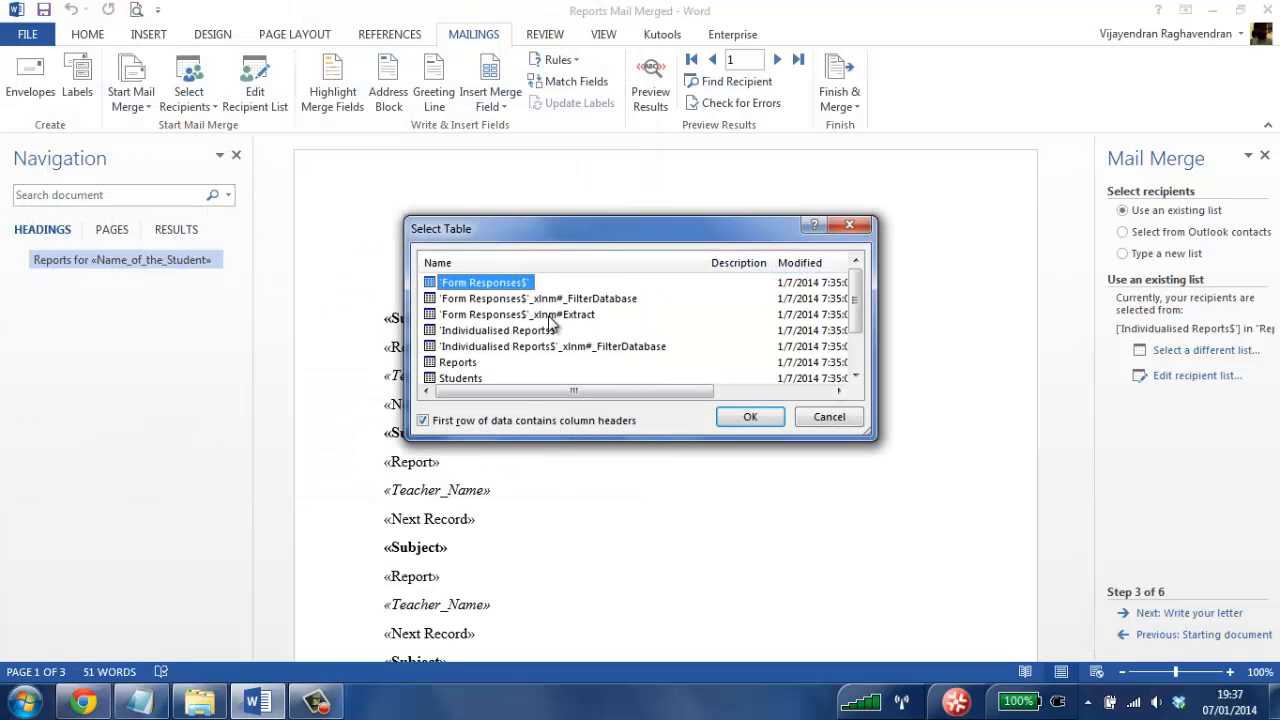
- Use the 'Individualised Reports$' table as the data source and accept all its records as merge recipients
left_click(470, 331)
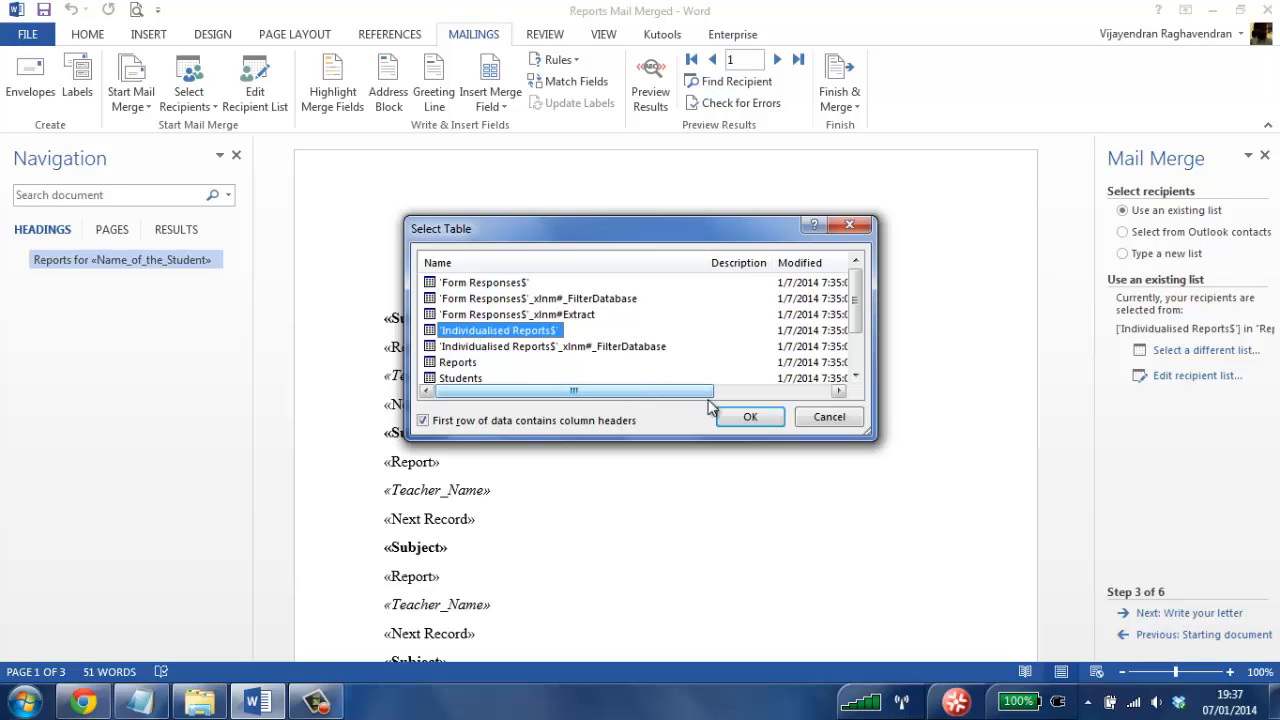
left_click(748, 417)
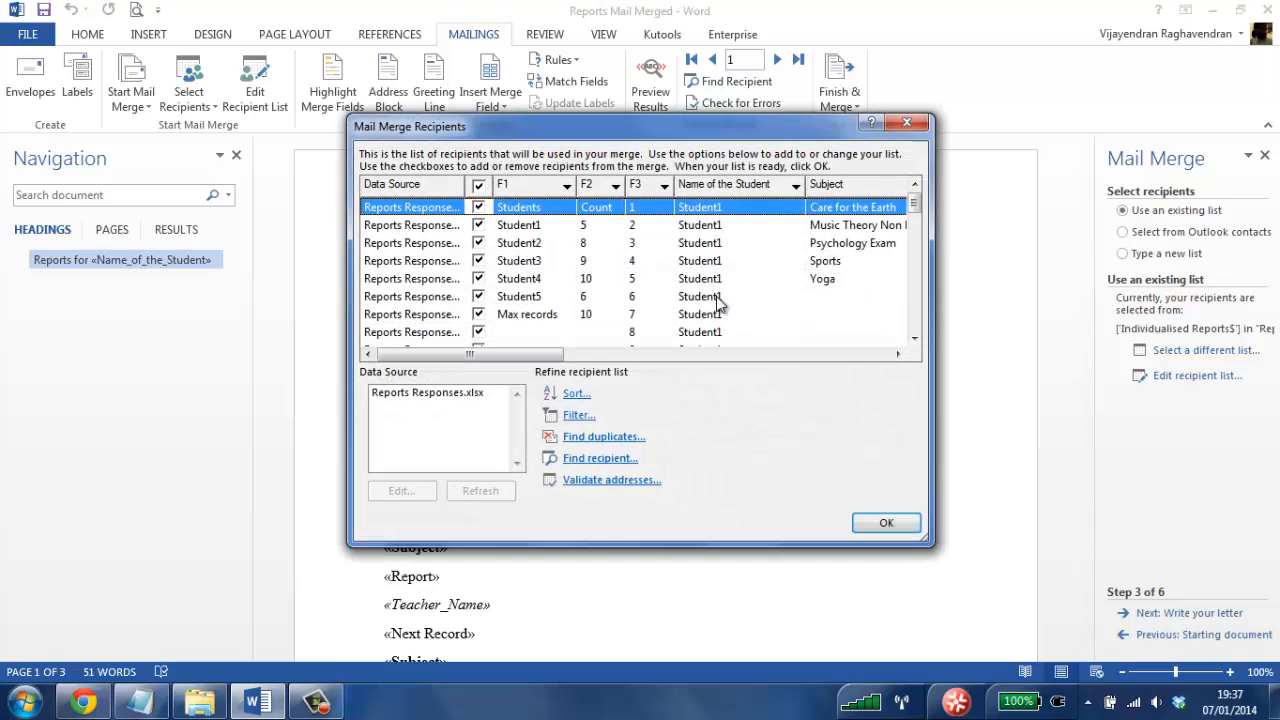
left_click(885, 526)
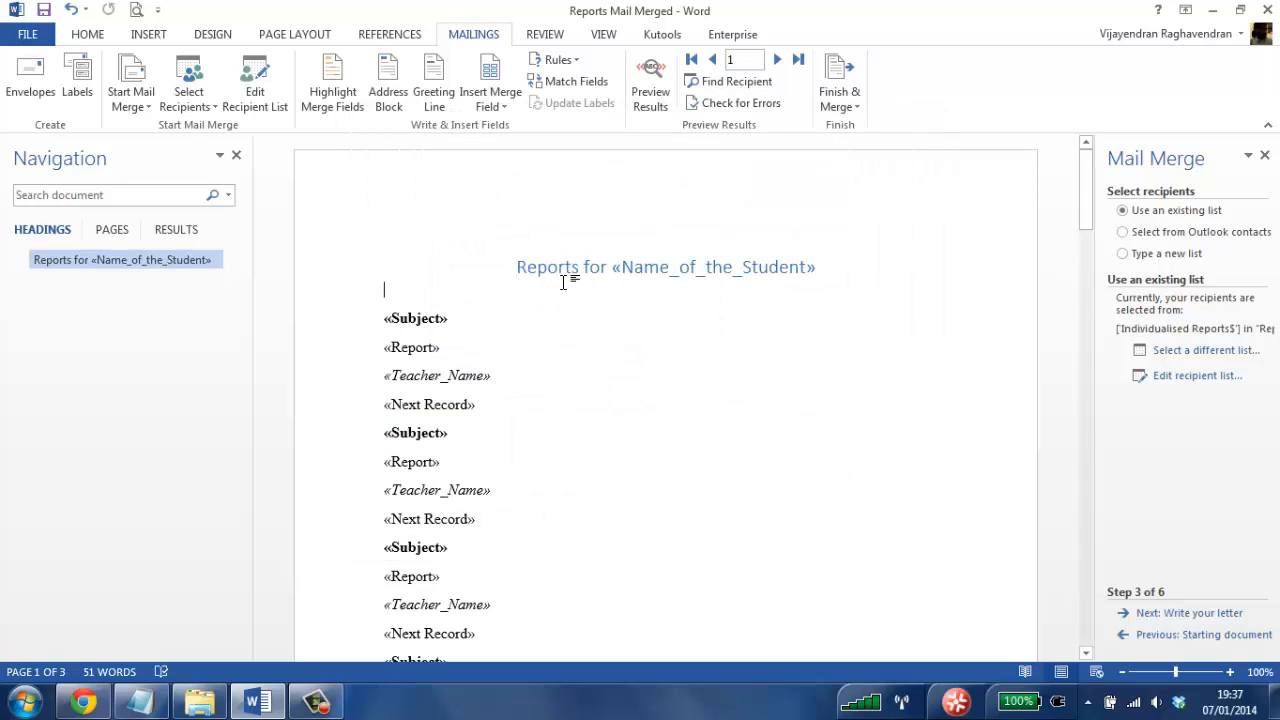
- Examine the Name_of_the_Student field in the document heading and the list of merge fields available for insertion
double_click(555, 276)
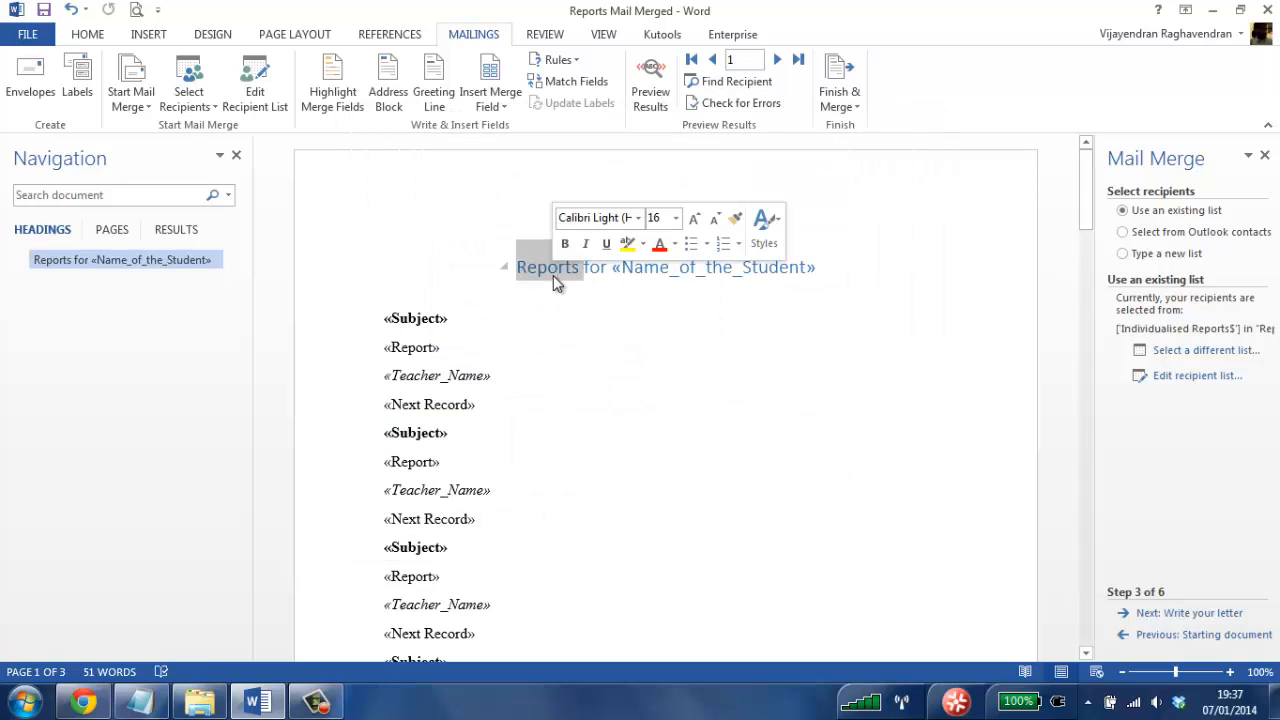
double_click(806, 270)
left_click(506, 107)
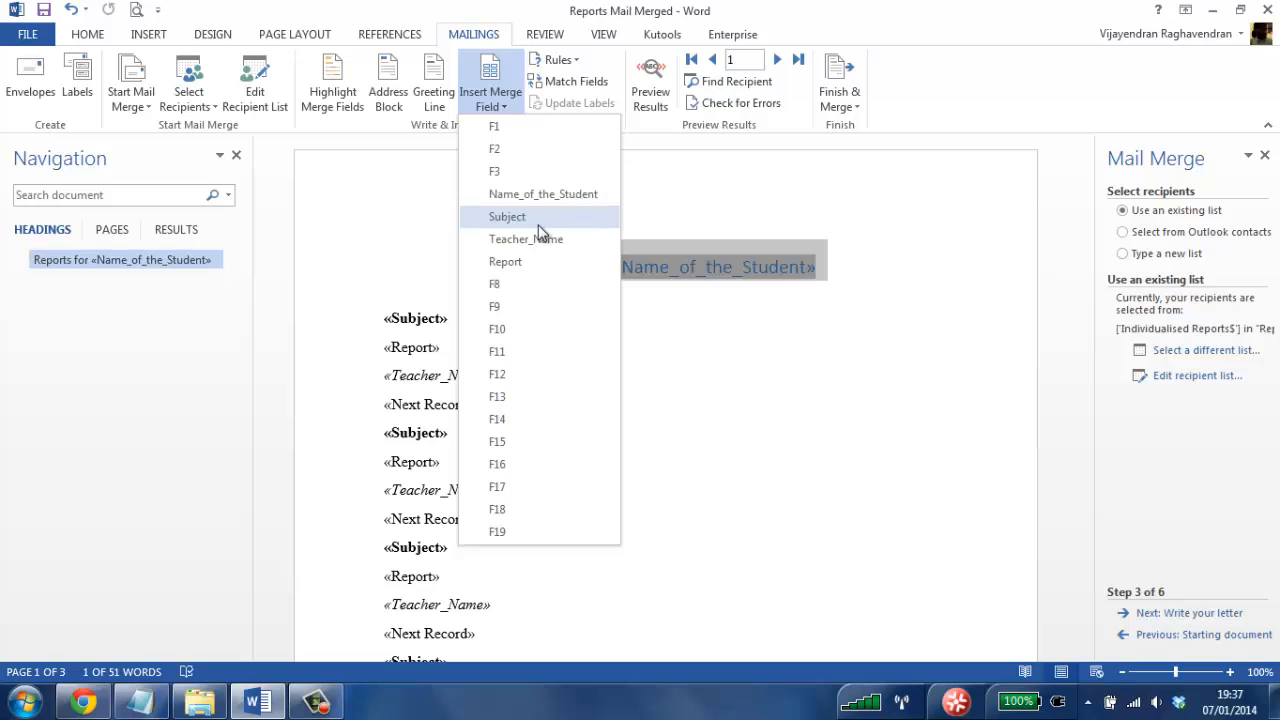
left_click(711, 236)
left_click(628, 267)
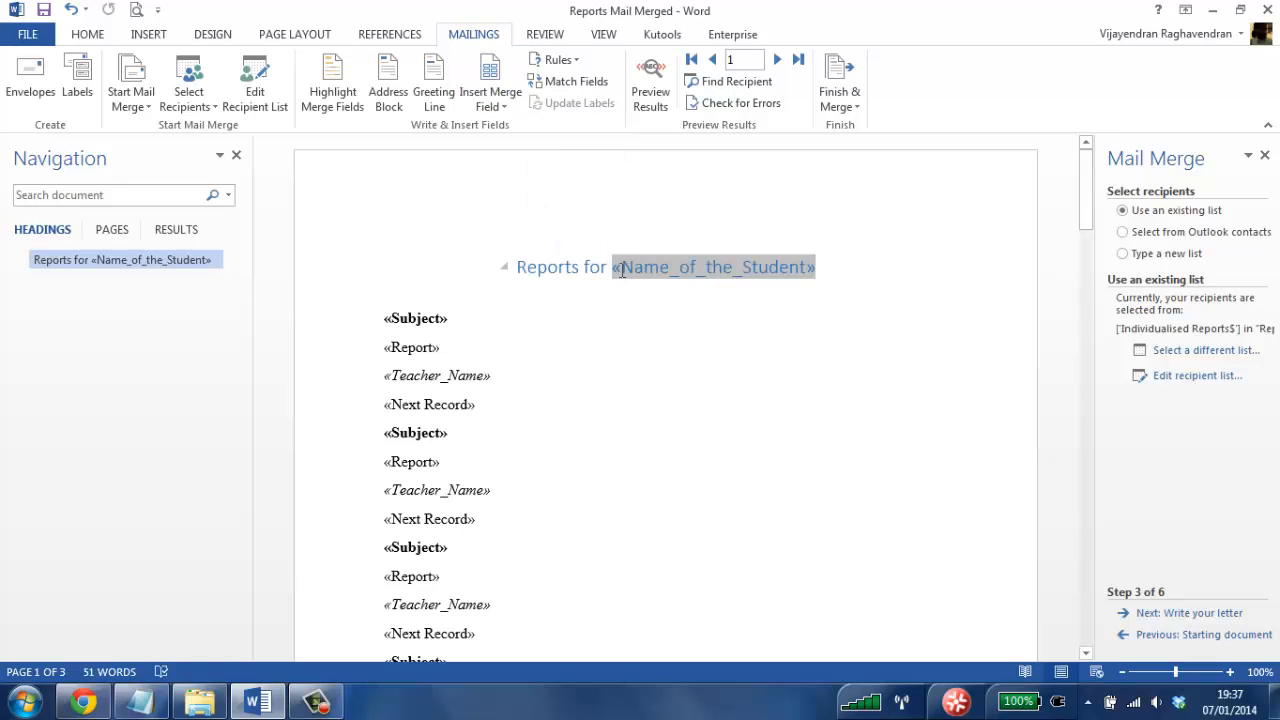
- Examine the heading's style, the Subject, Report, Teacher_Name and Next Record fields of the first block, and the available mail merge rules
left_click_drag(679, 264, 251, 103)
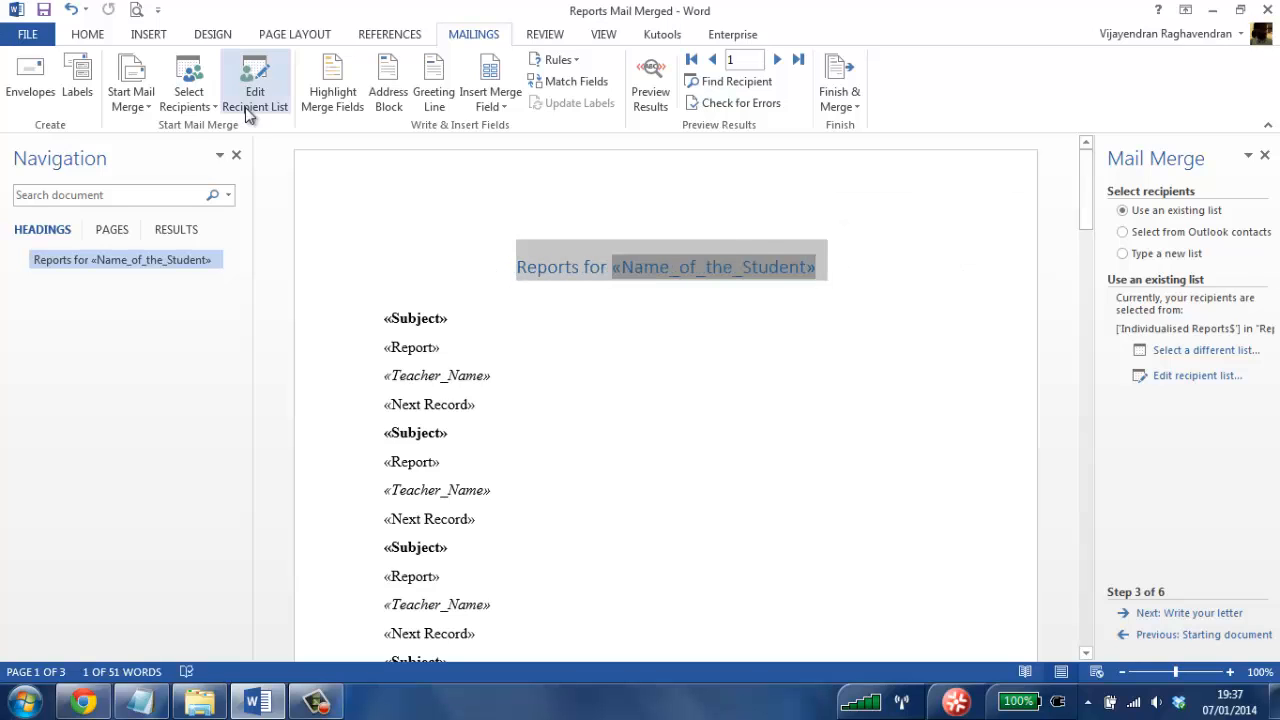
left_click(90, 35)
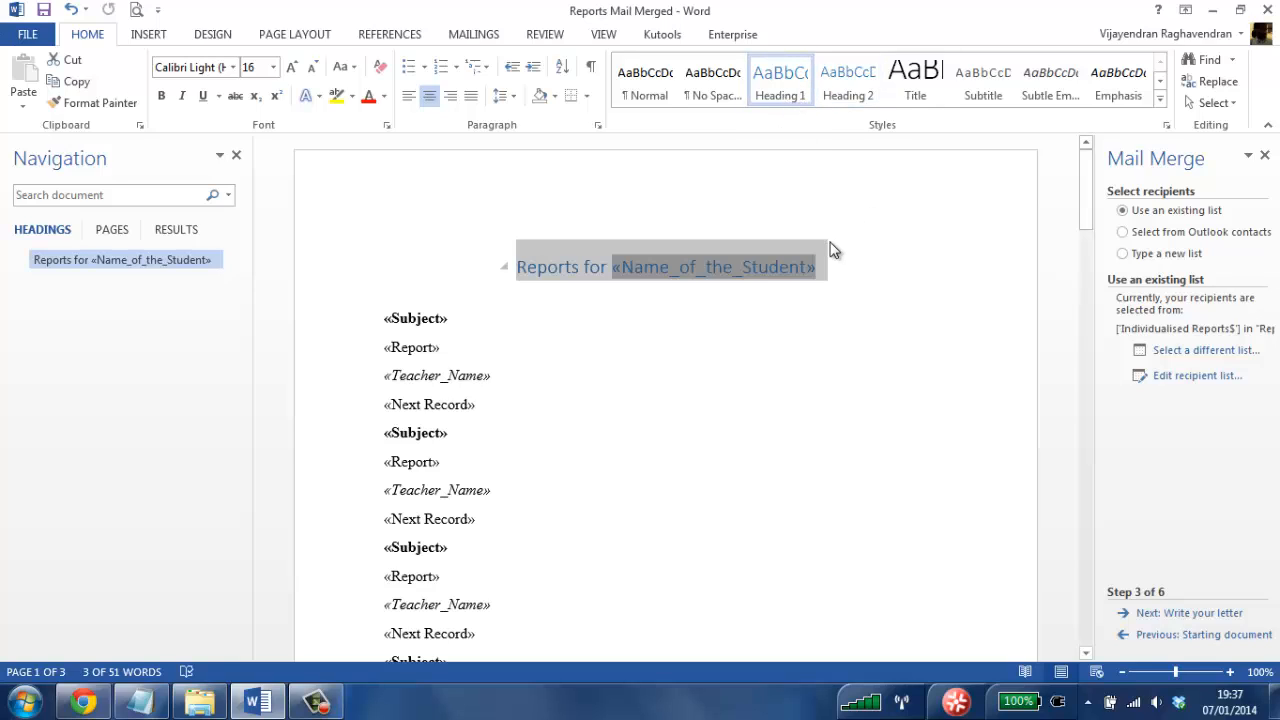
left_click(422, 318)
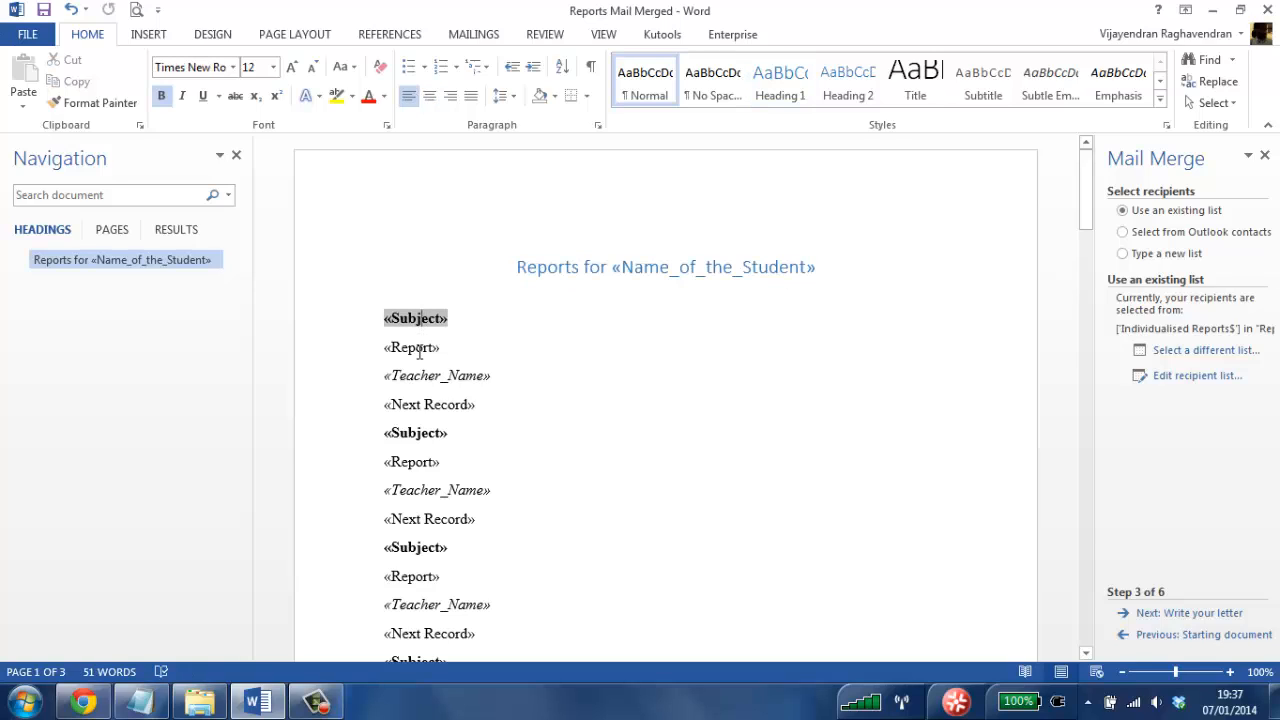
left_click(418, 348)
left_click(416, 380)
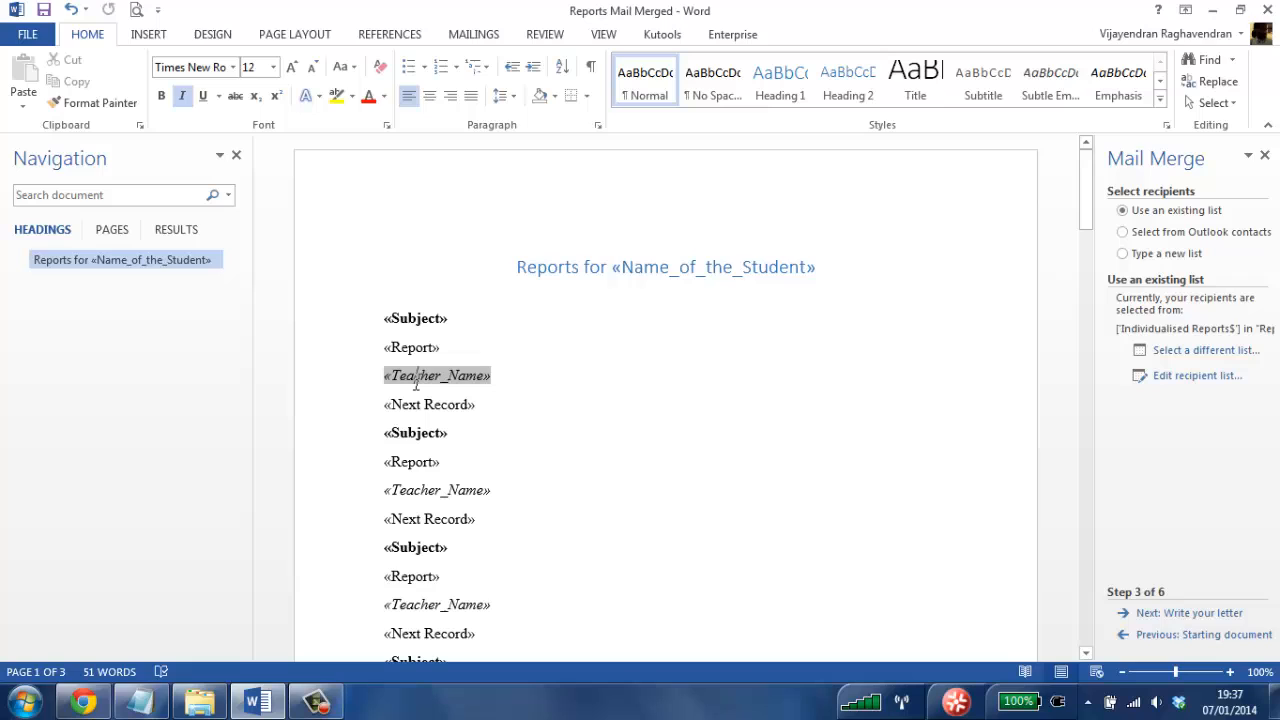
left_click(477, 404)
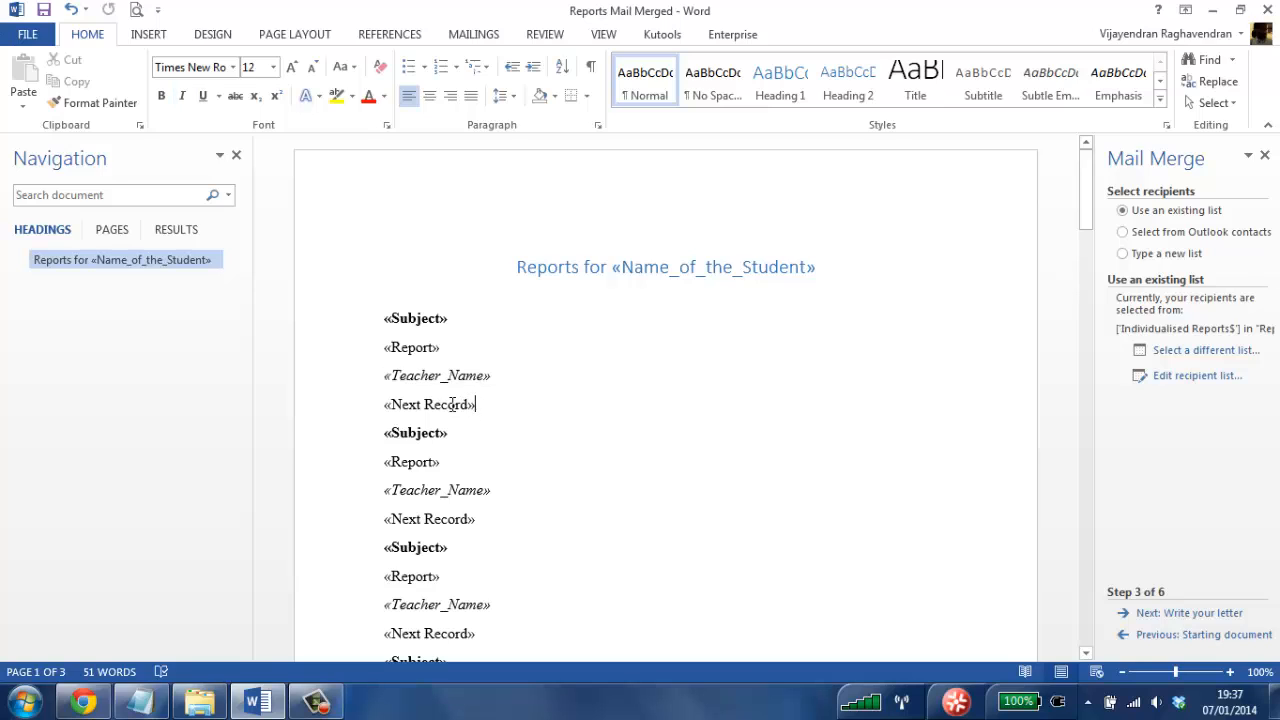
left_click(486, 36)
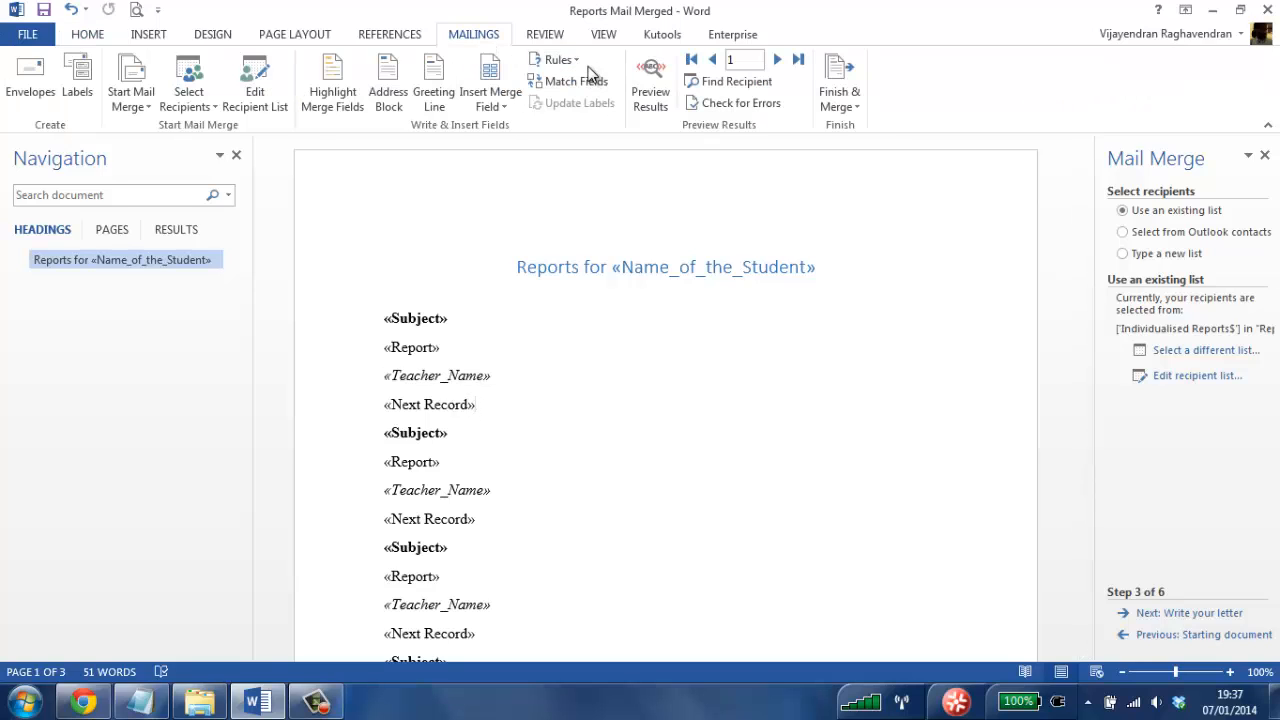
left_click(566, 60)
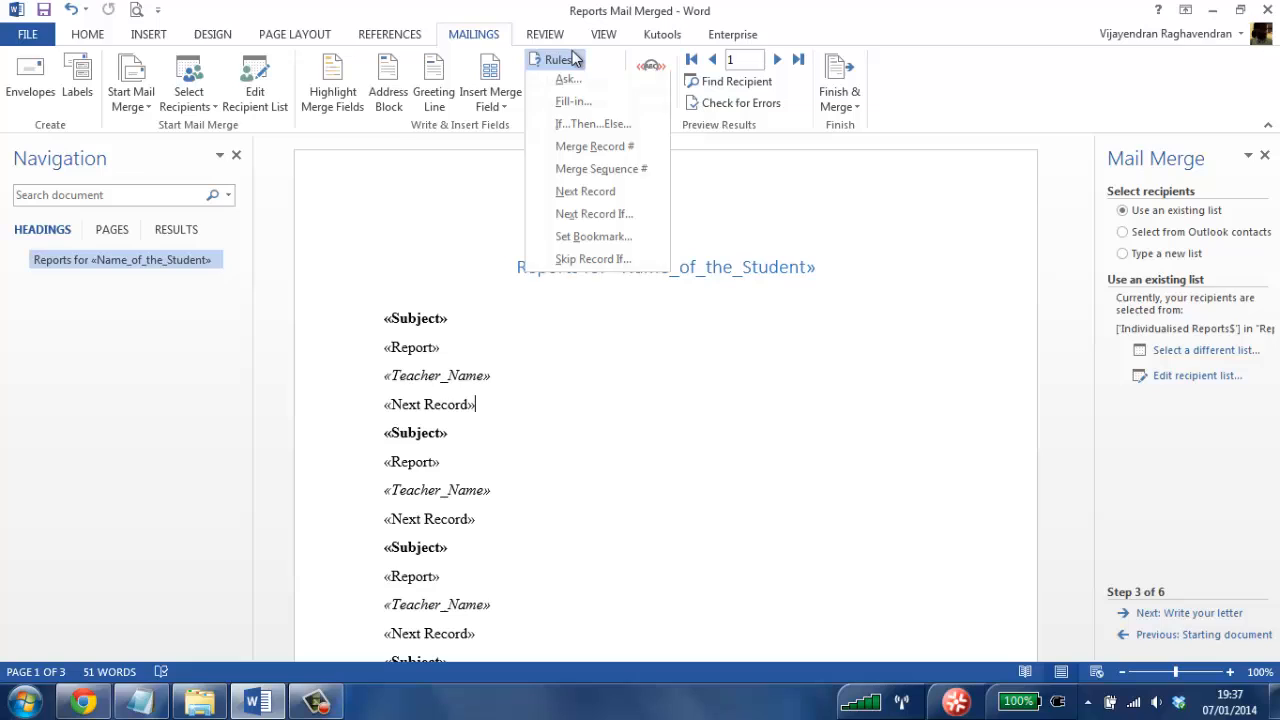
left_click(448, 203)
left_click(444, 399)
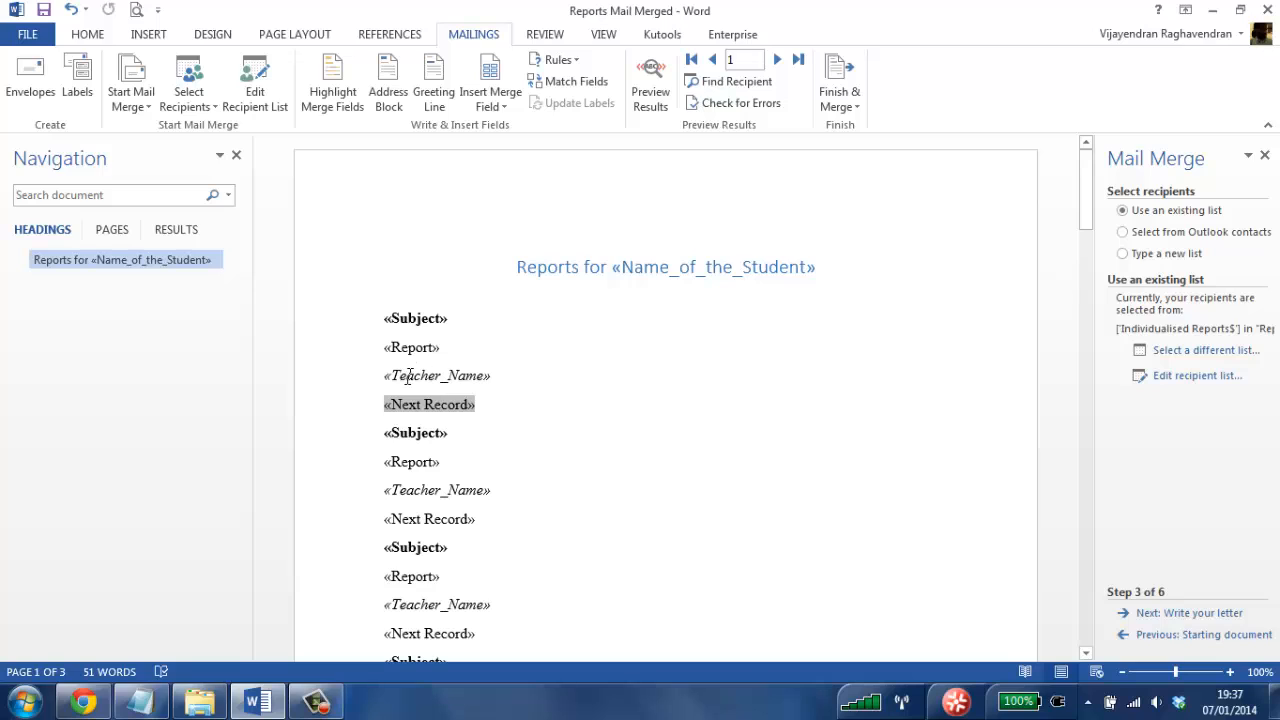
- Review how the Subject, Report, Teacher_Name and Next Record block repeats through to the last Teacher_Name field on page 2
left_click(420, 347)
scroll(180, 95, "up", 5)
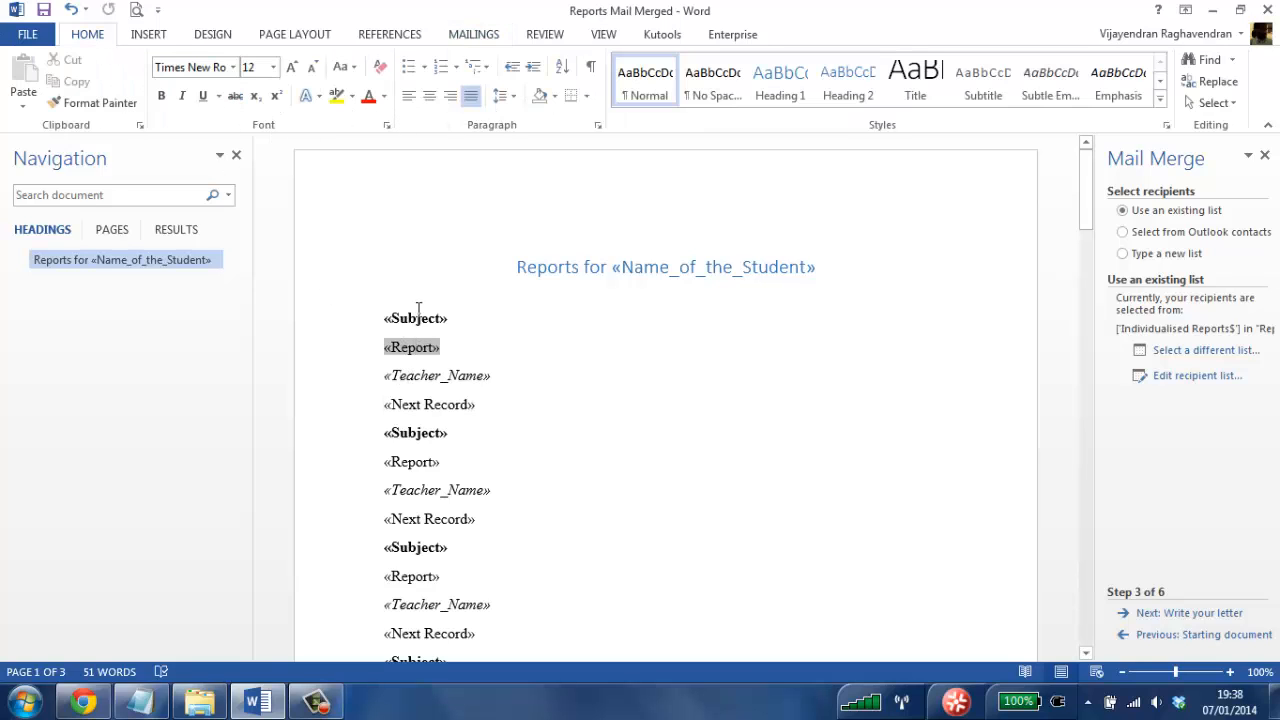
left_click(418, 318)
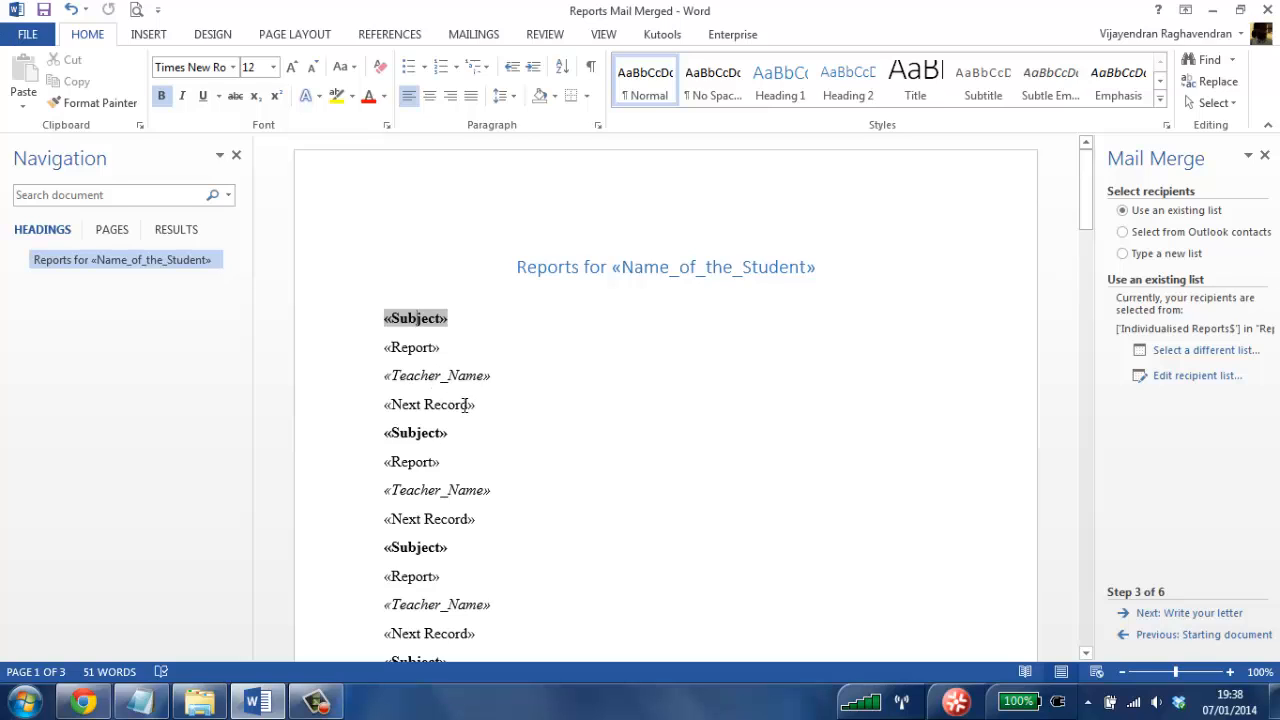
mouse_move(475, 404)
left_mouse_down()
mouse_move(388, 404)
mouse_move(377, 318)
left_mouse_up()
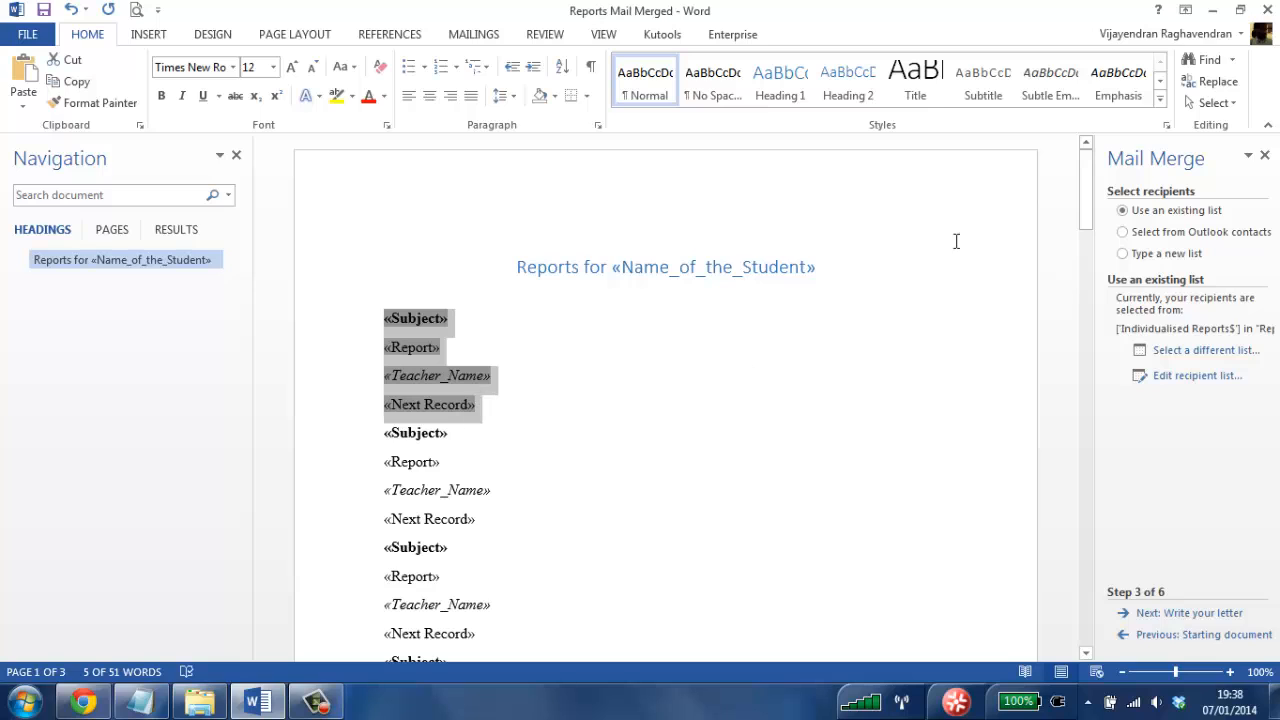
left_click_drag(1083, 206, 1070, 441)
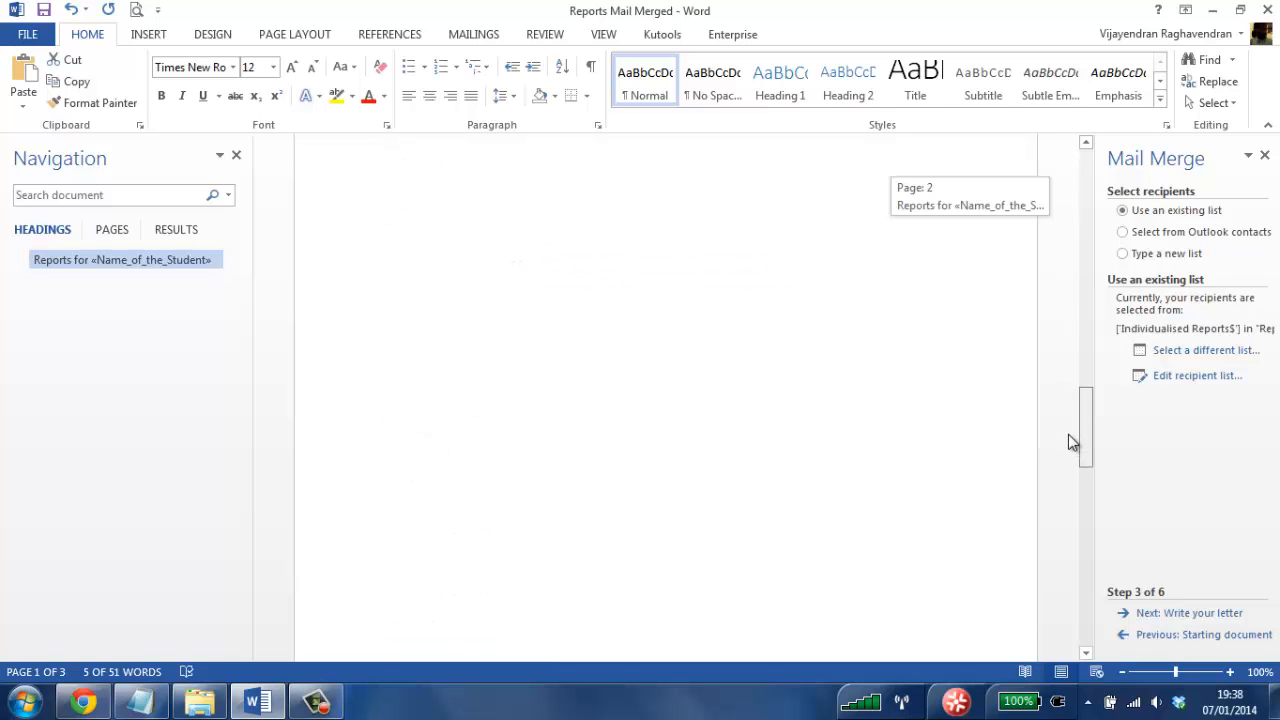
left_click_drag(1068, 434, 1082, 356)
left_click(543, 580)
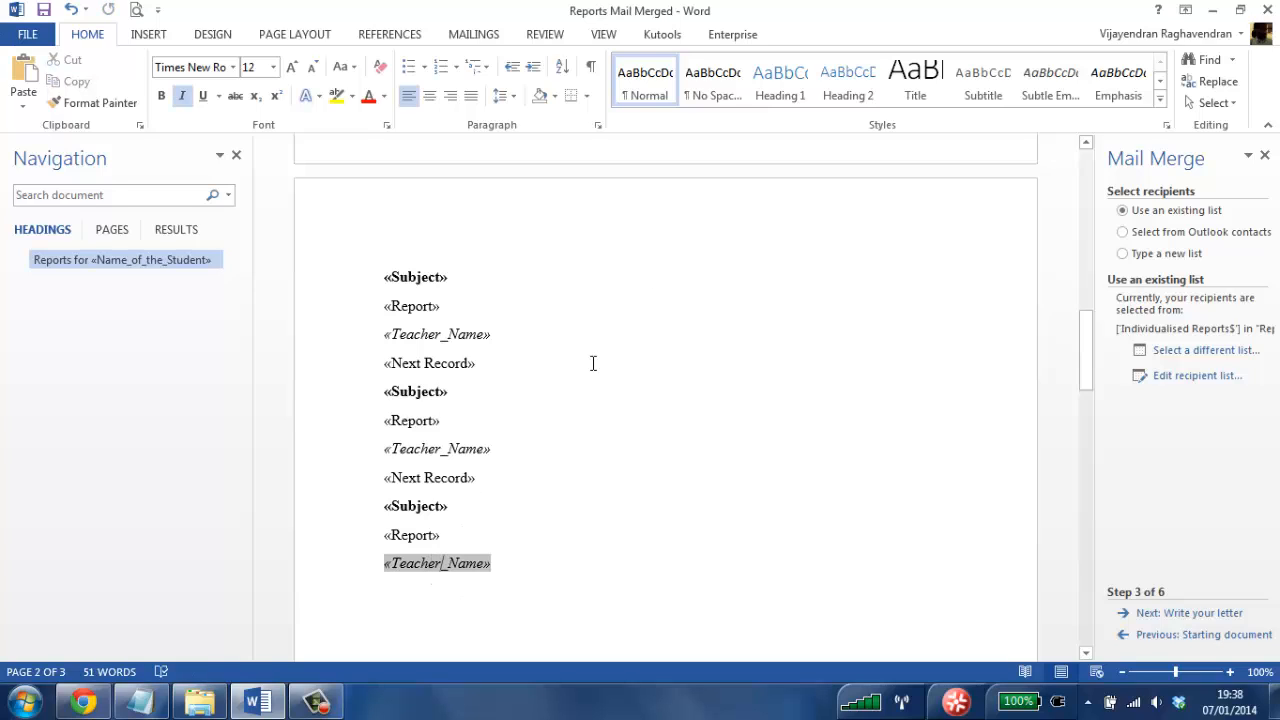
- Finish the mail merge by merging all records into a new document of editable individual letters
left_click(470, 34)
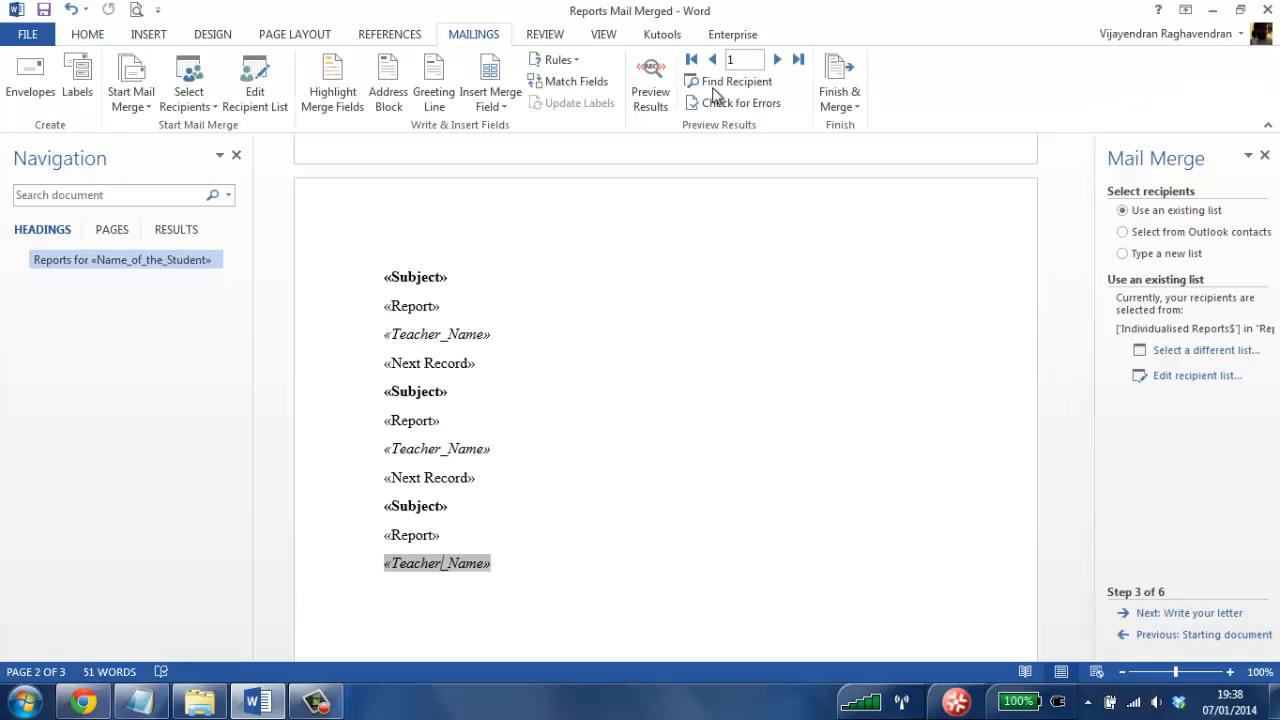
left_click(849, 112)
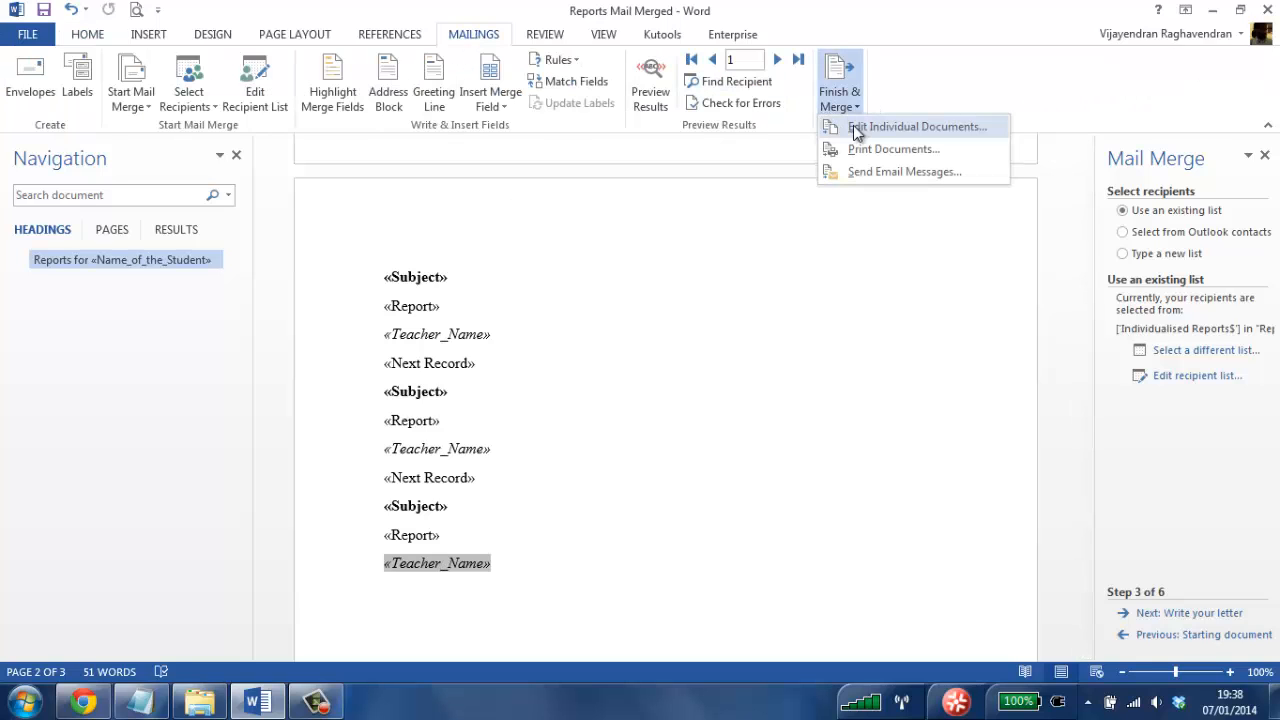
left_click(857, 133)
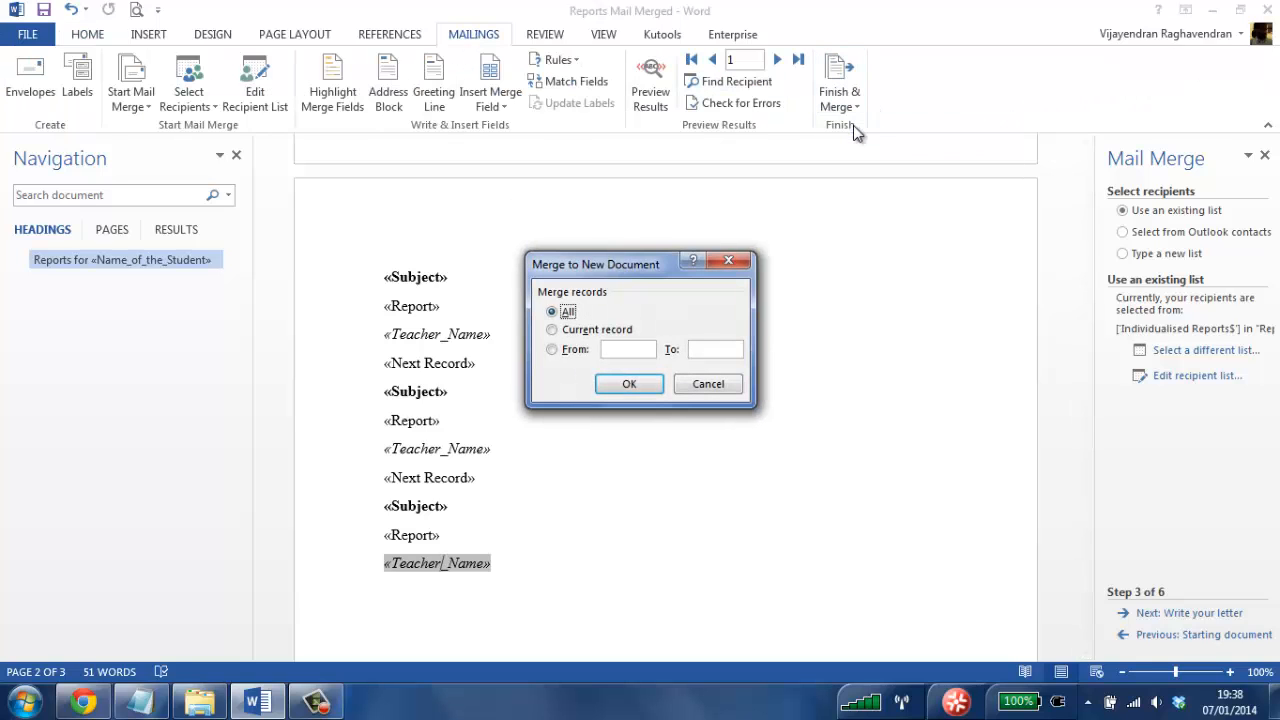
left_click(629, 386)
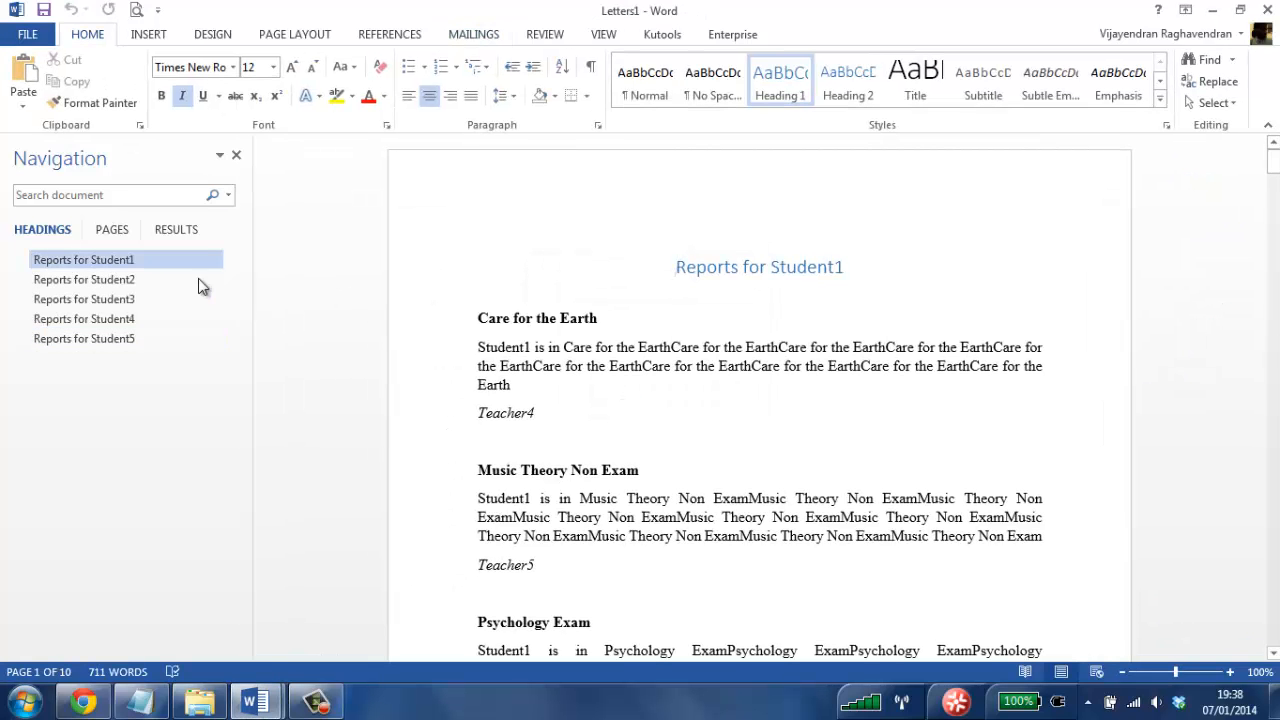
- Review the merged reports for Student2 through Student5, and return to the Student1 report at the start of the document
left_click(157, 280)
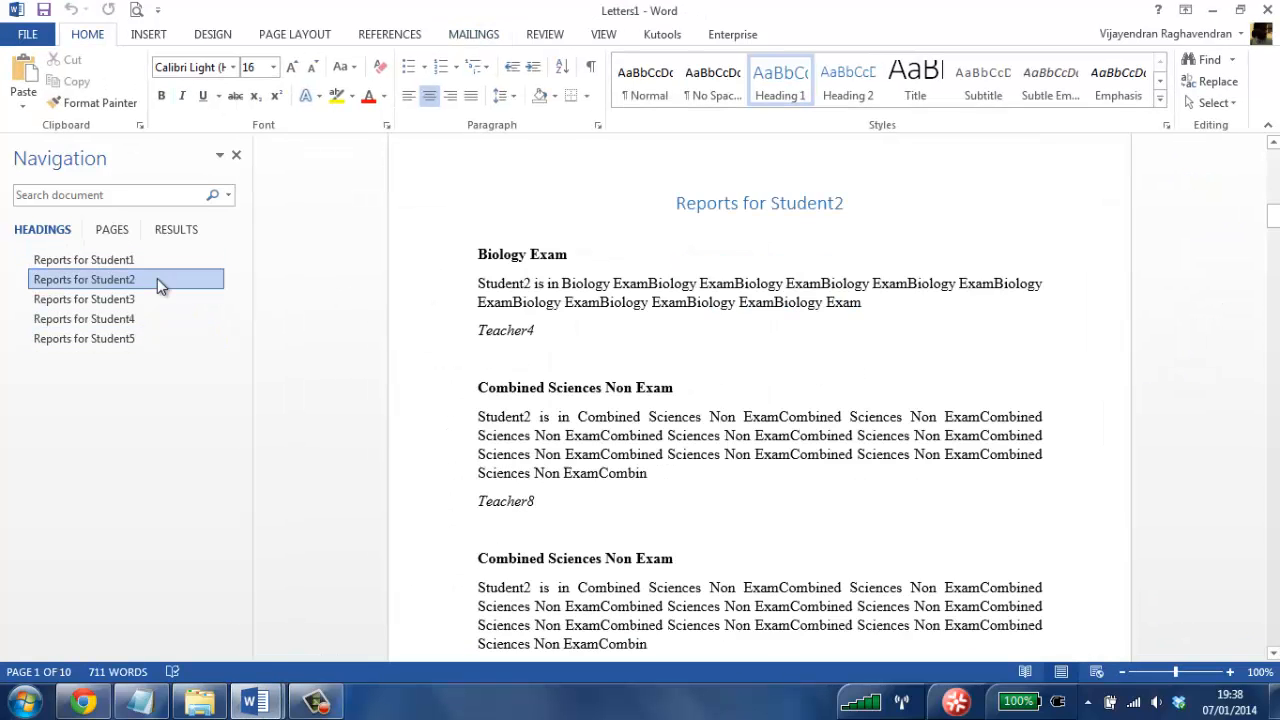
left_click(134, 300)
left_click(134, 319)
left_click(134, 337)
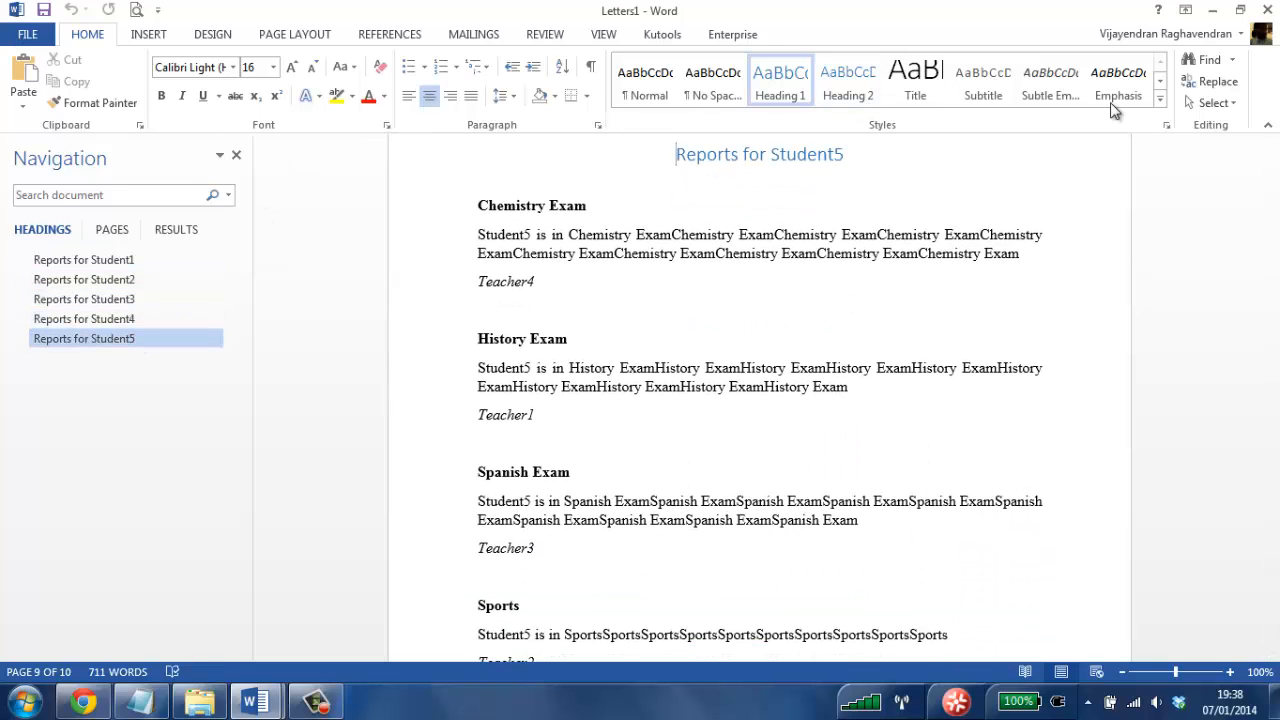
scroll(1278, 168, "up", 10)
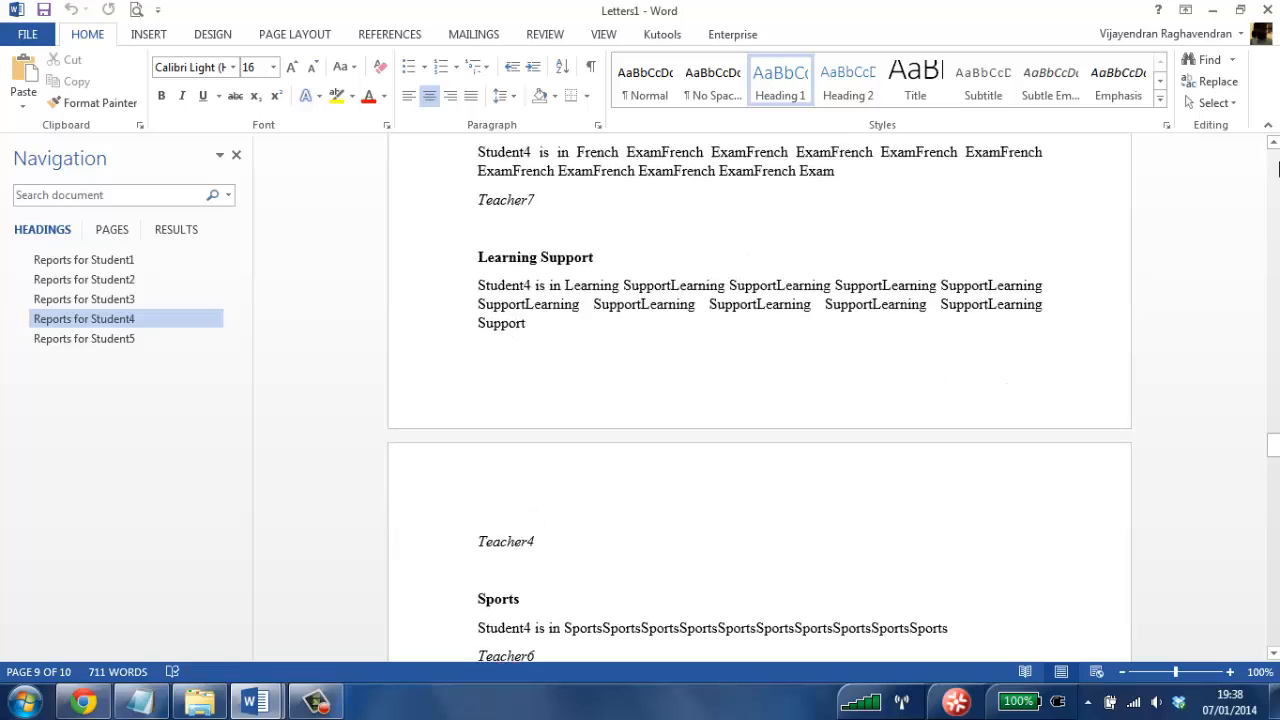
scroll(1278, 168, "up", 15)
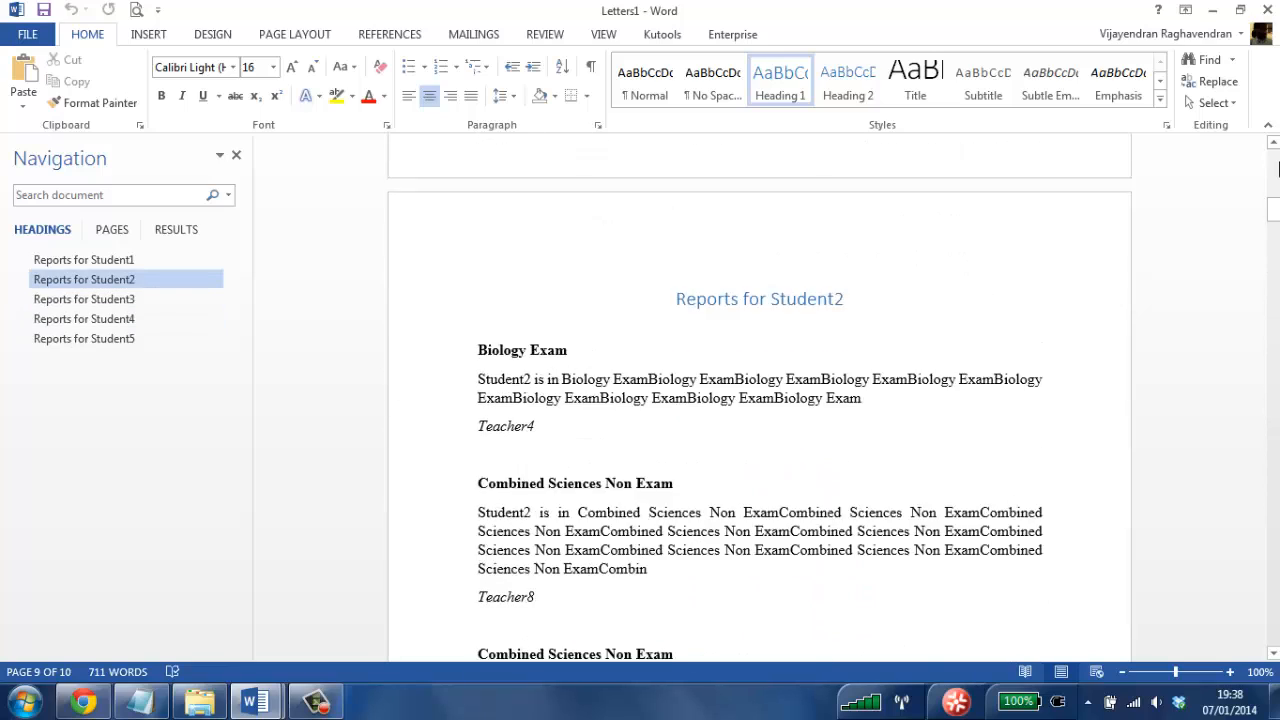
scroll(1278, 168, "up", 12)
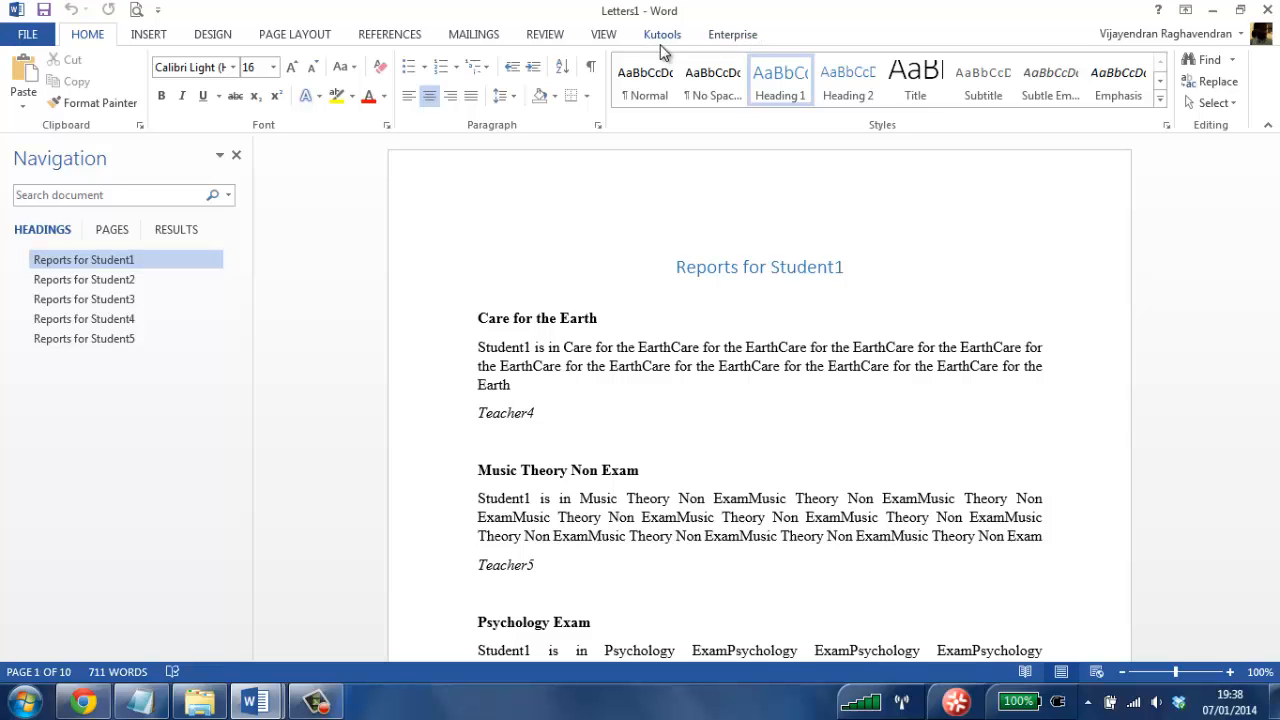
- Save the merged document as the Word document 'Reports for Student1' in the Documents library
left_click(727, 42)
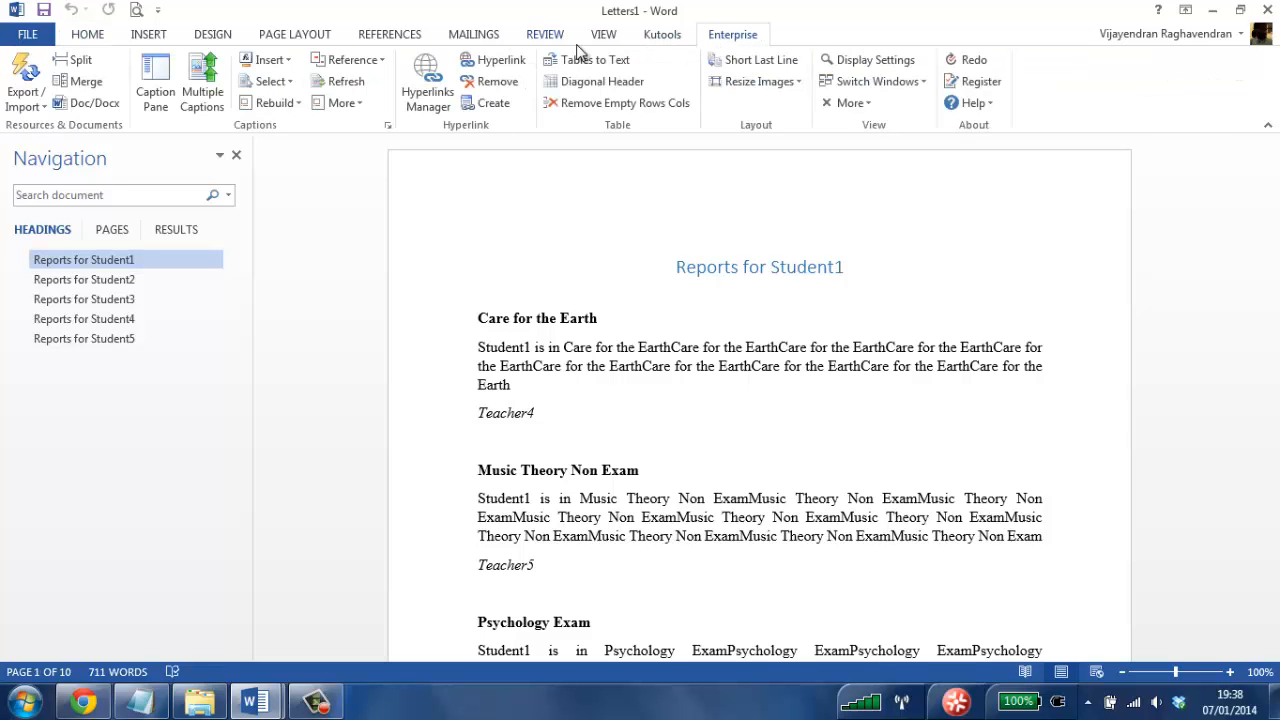
left_click(43, 10)
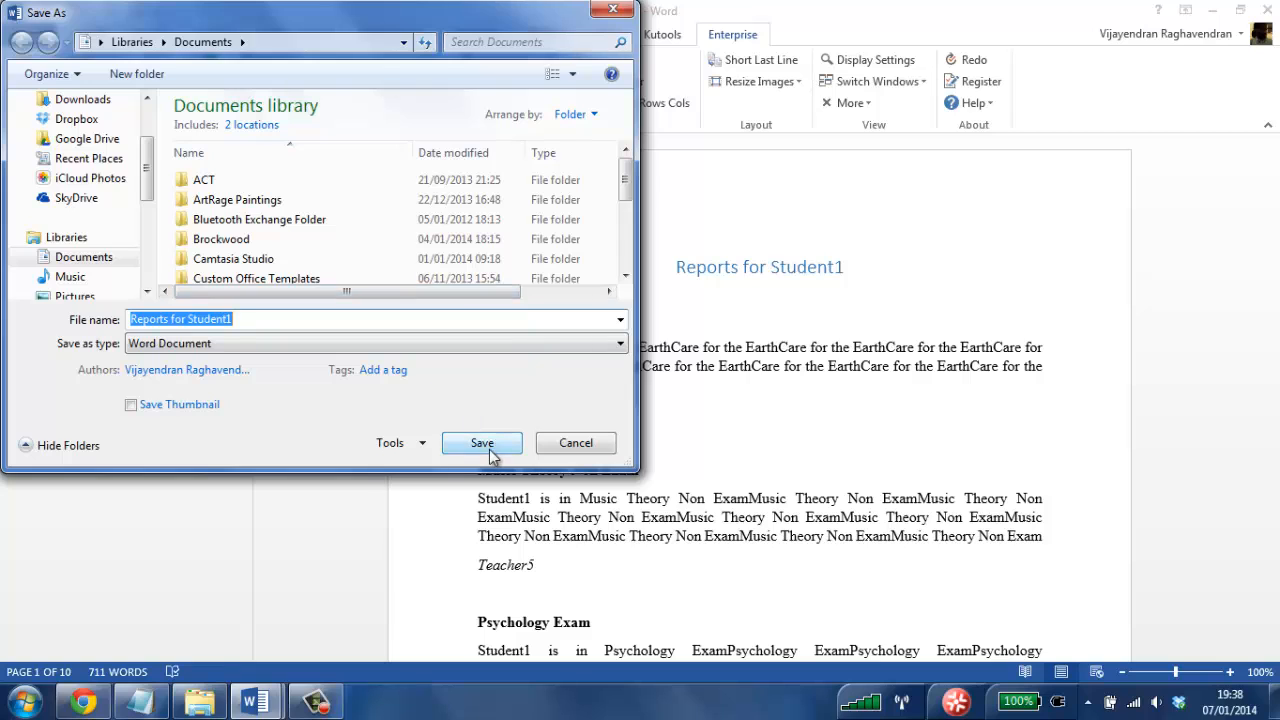
left_click(484, 445)
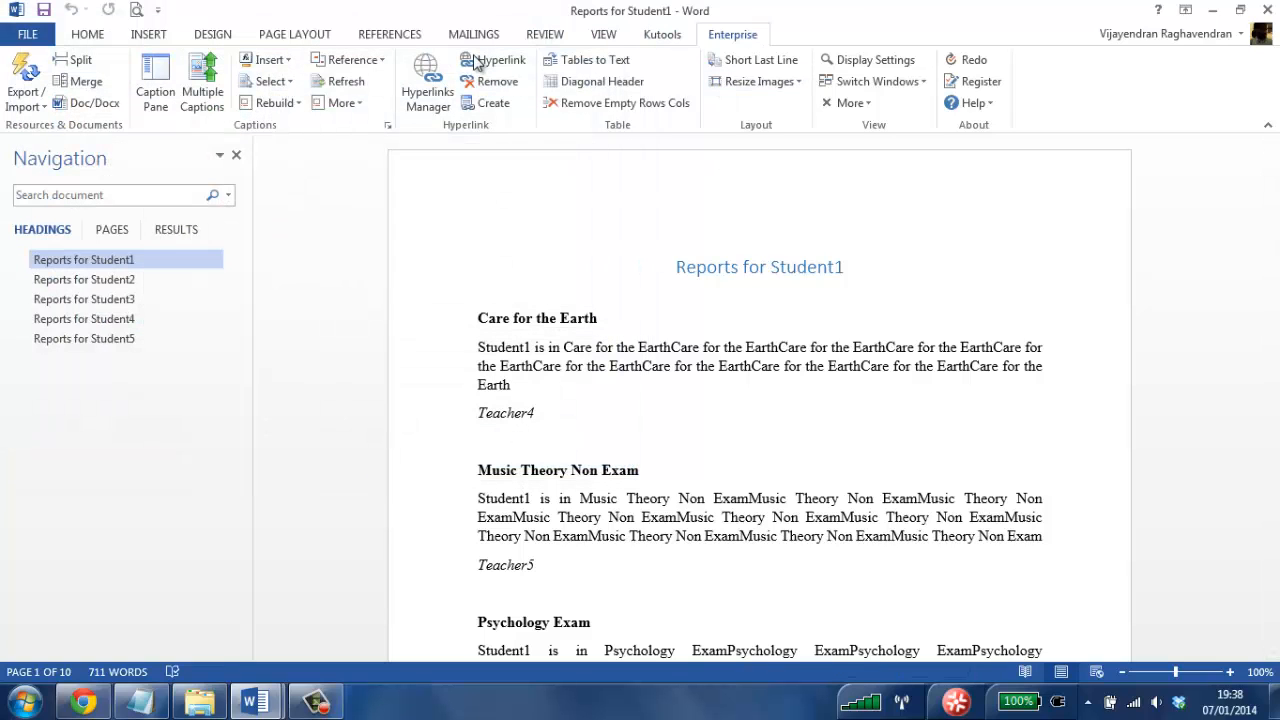
- Split the merged document by section break into separate files saved in the Documents folder
left_click(75, 62)
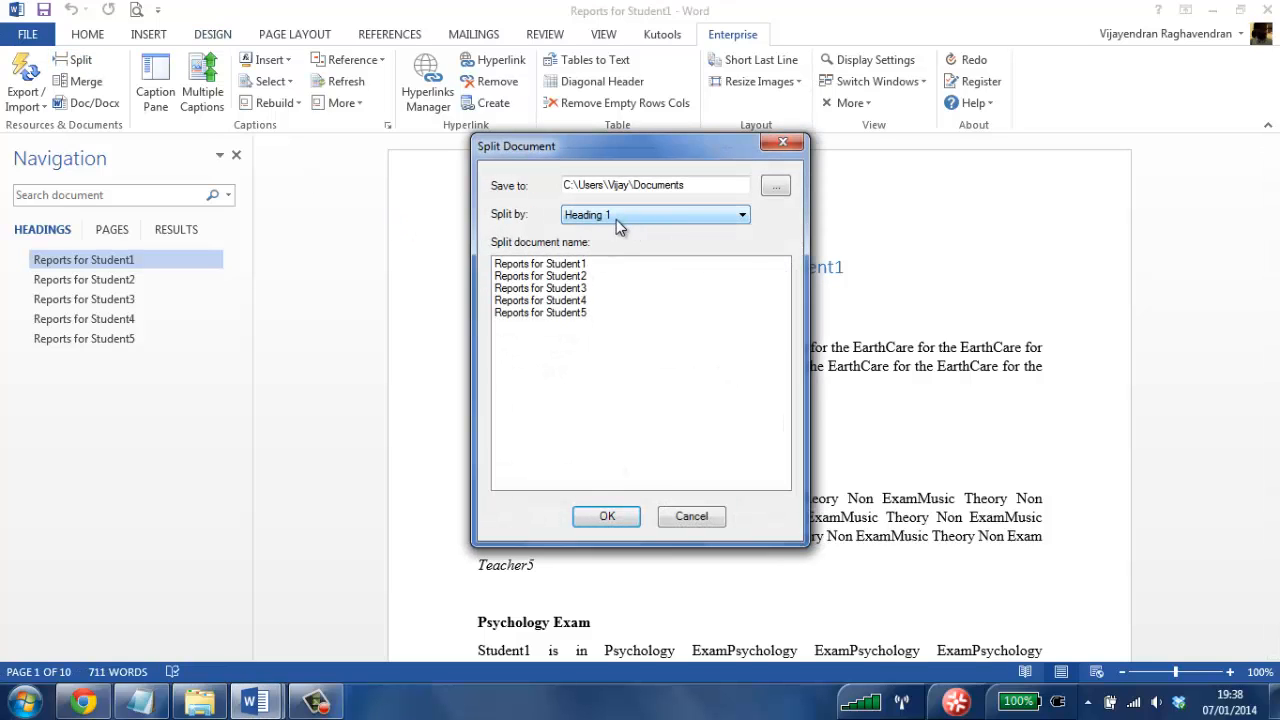
left_click(616, 220)
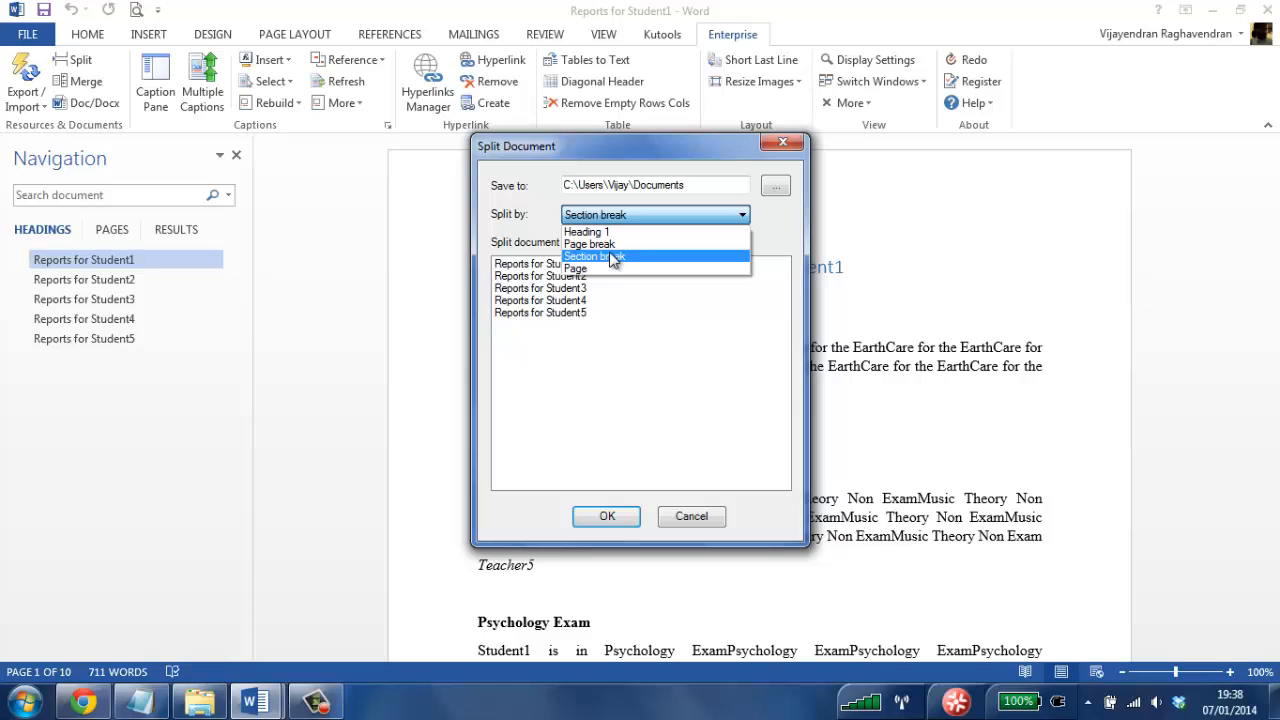
left_click(611, 255)
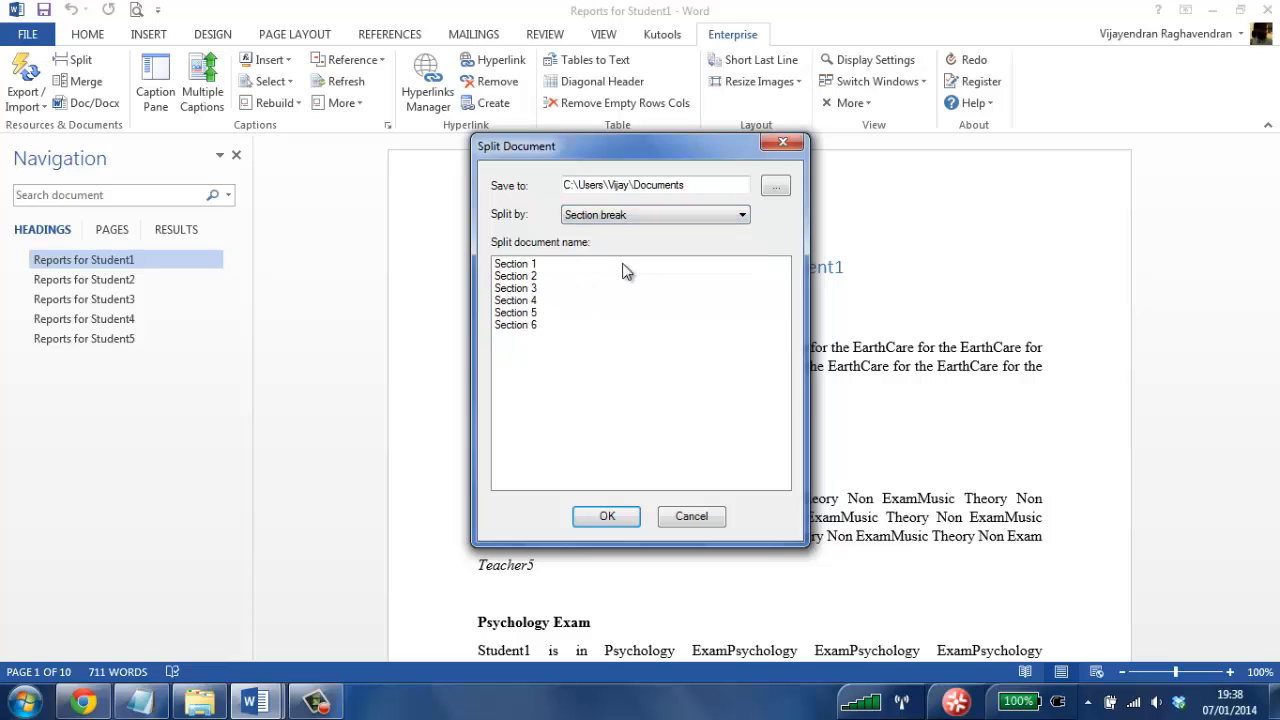
left_click(625, 522)
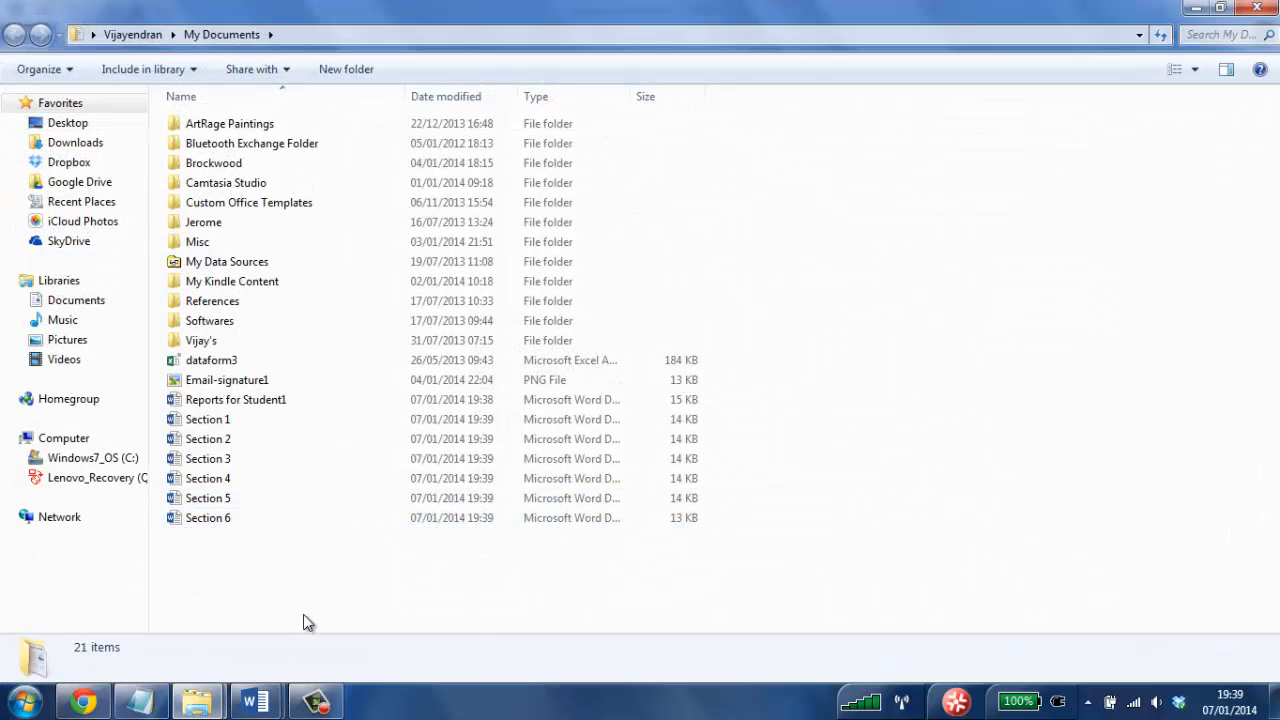
- Return to the Reports Mail Merged document and show the formatting marks around its last Teacher_Name field
mouse_move(255, 703)
left_click(156, 603)
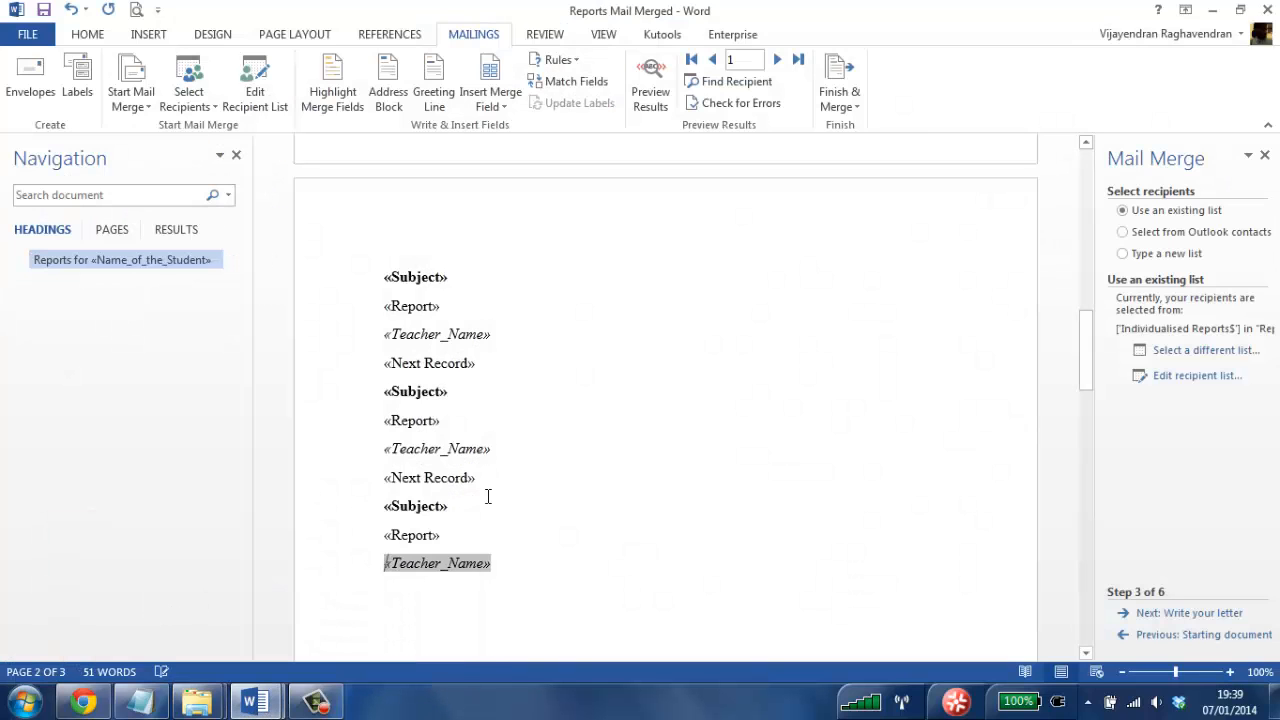
left_click(600, 562)
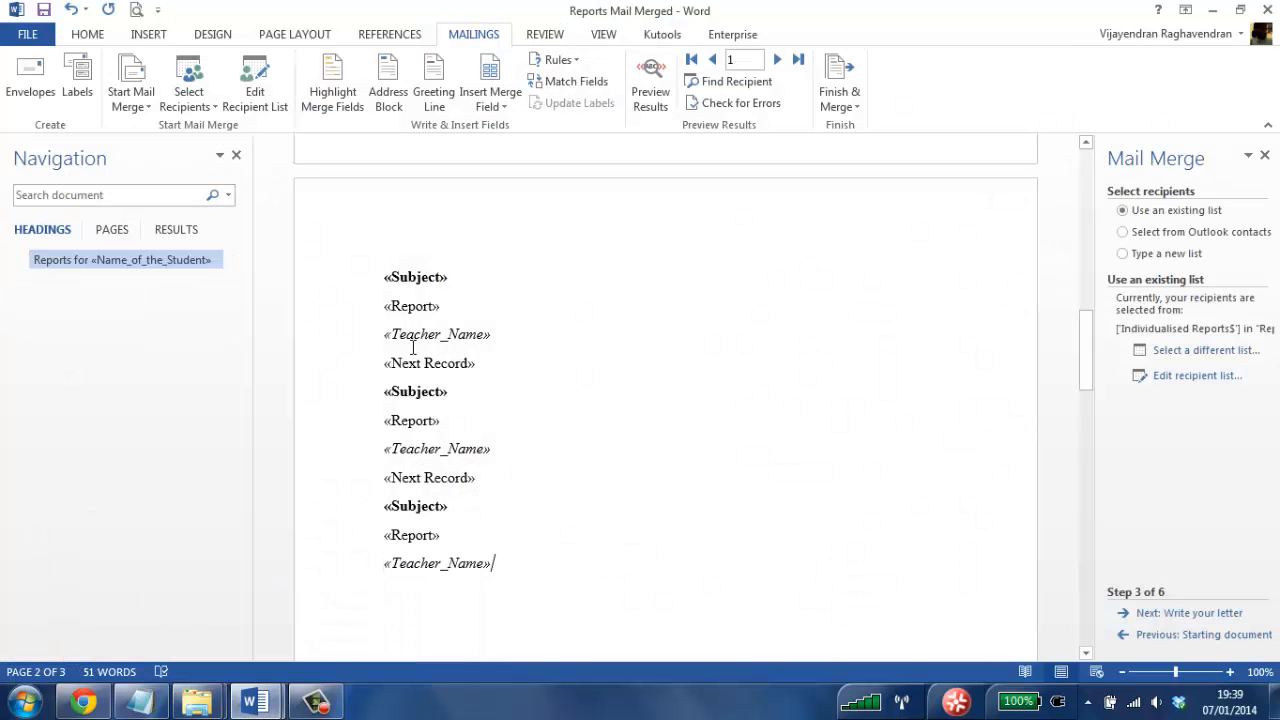
left_click(87, 34)
left_click(590, 66)
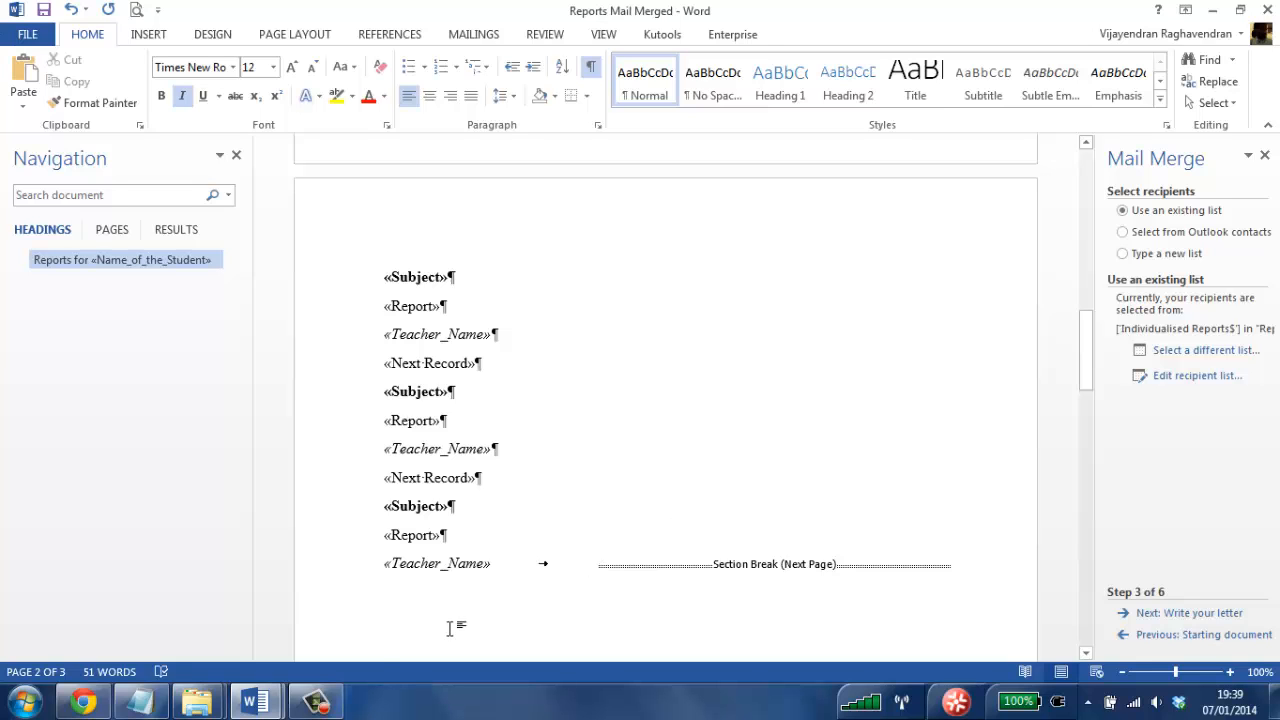
- Switch to the Downloads folder in Windows Explorer and open its mm subfolder
mouse_move(205, 708)
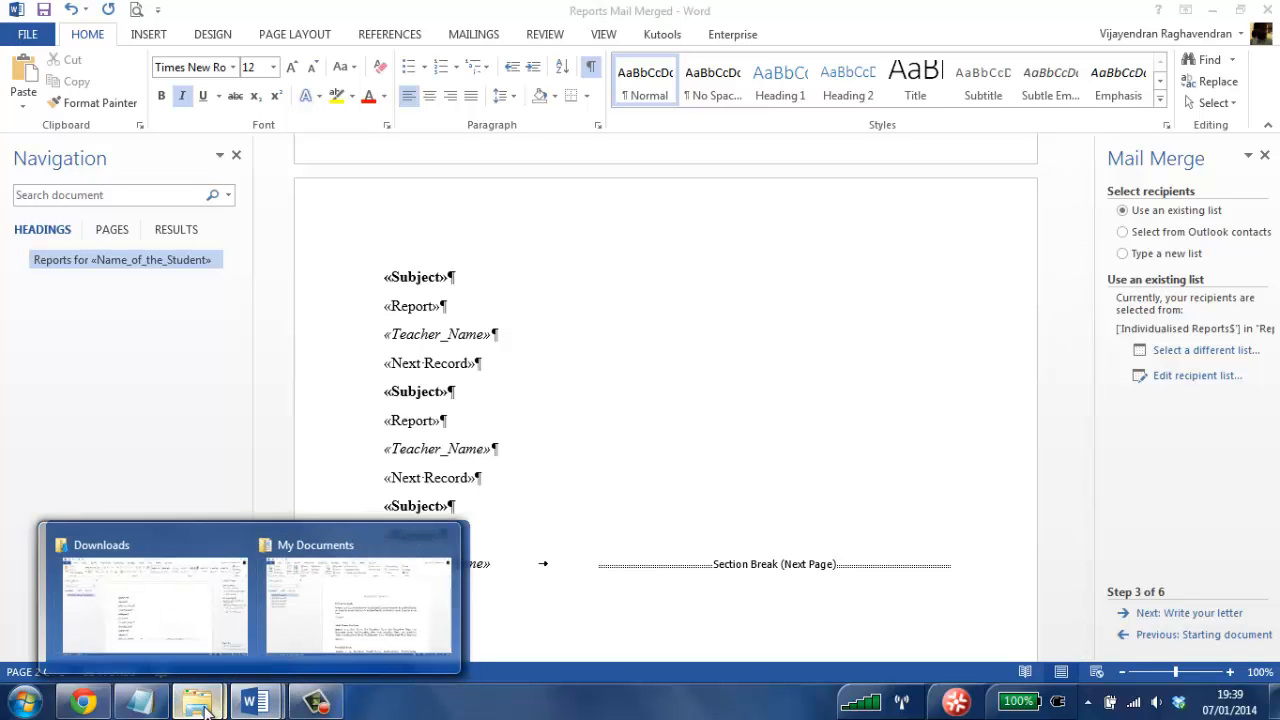
left_click(150, 615)
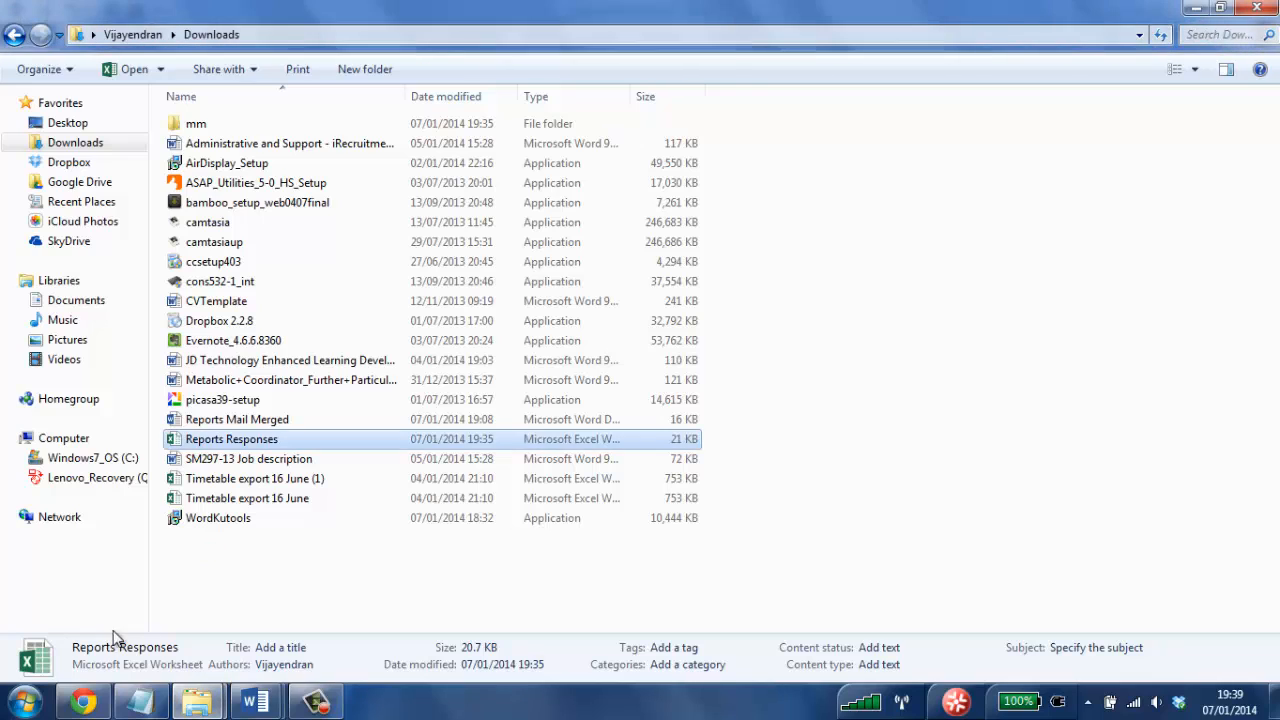
double_click(221, 124)
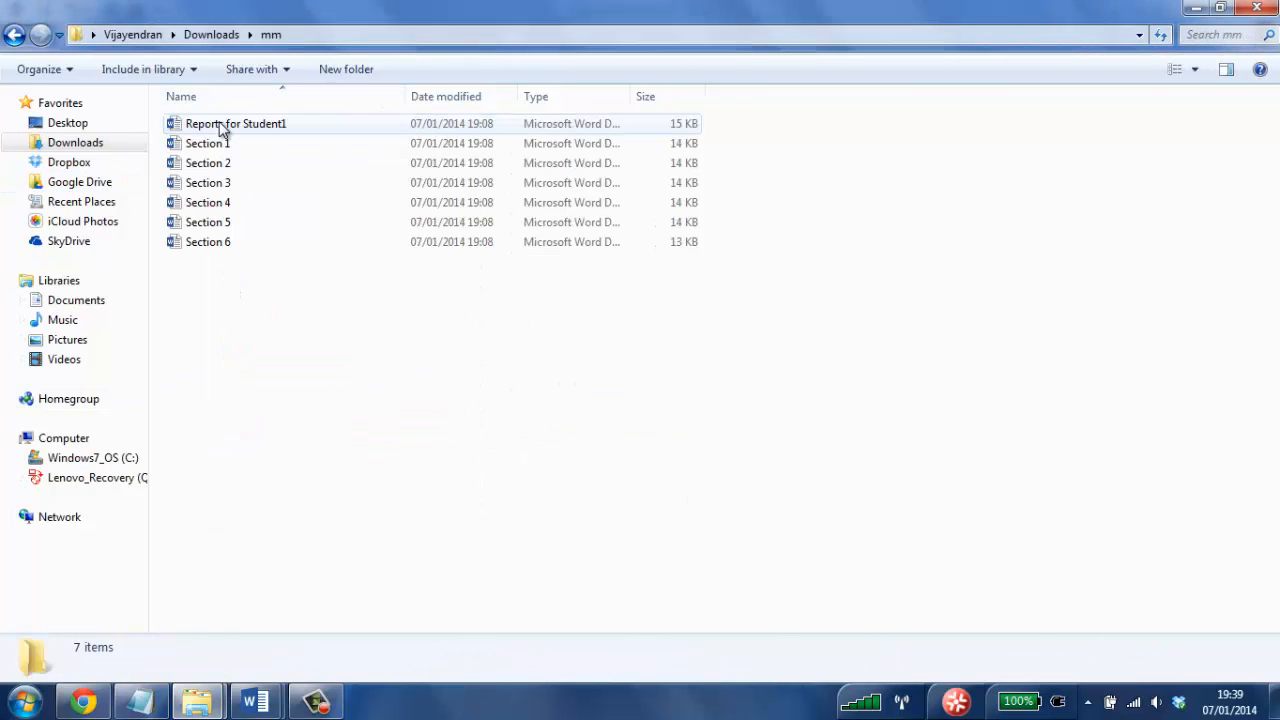
- Open the Section 1 document from the mm folder to inspect the split report for Student1
left_click(222, 144)
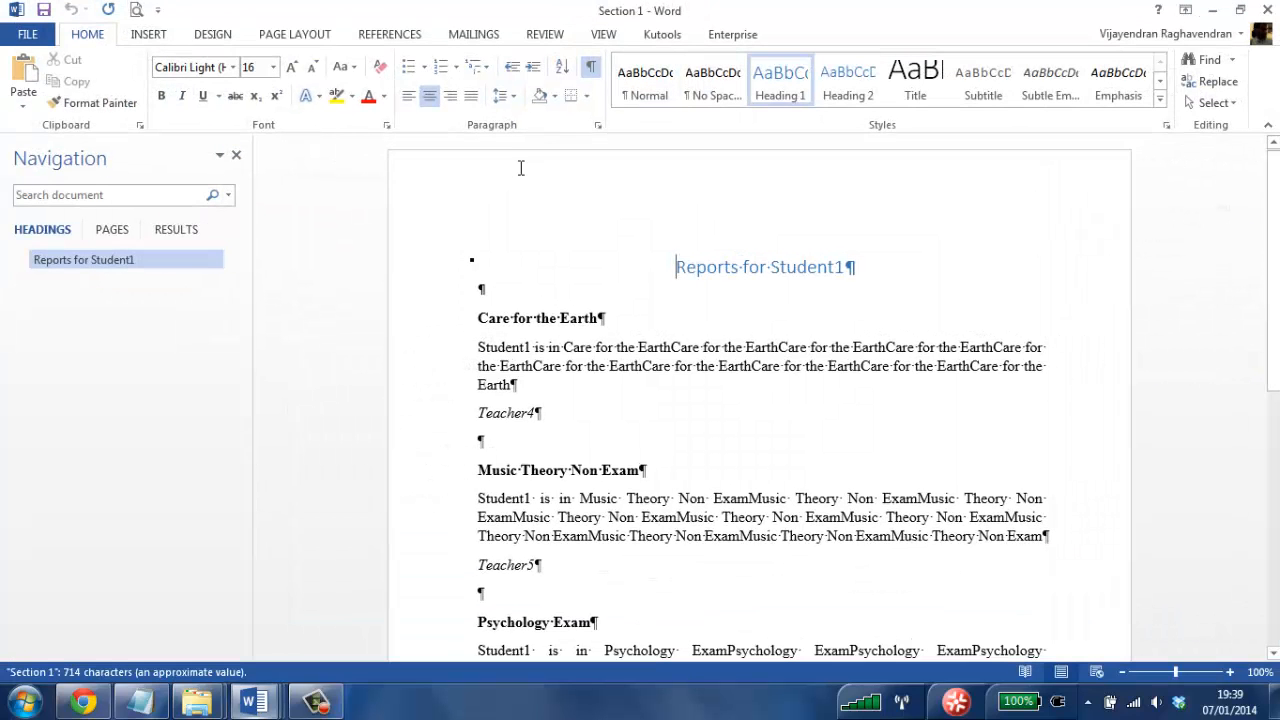
left_click(954, 228)
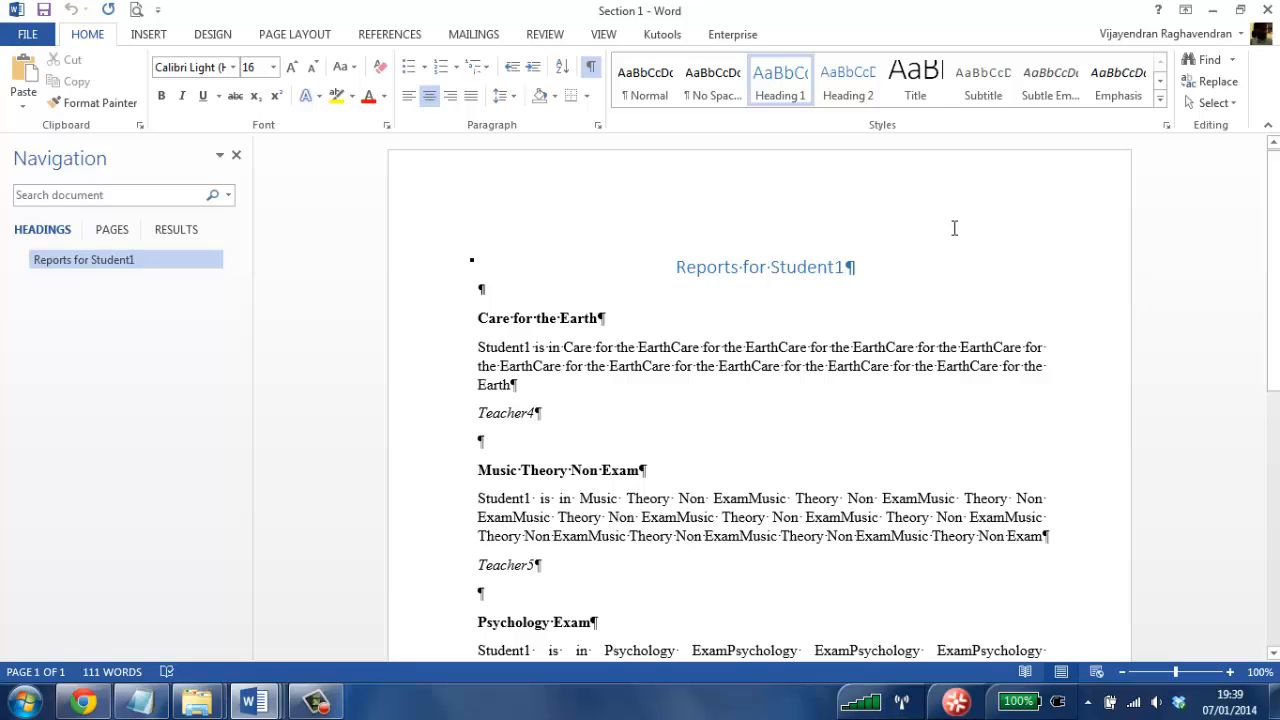
left_click(622, 321)
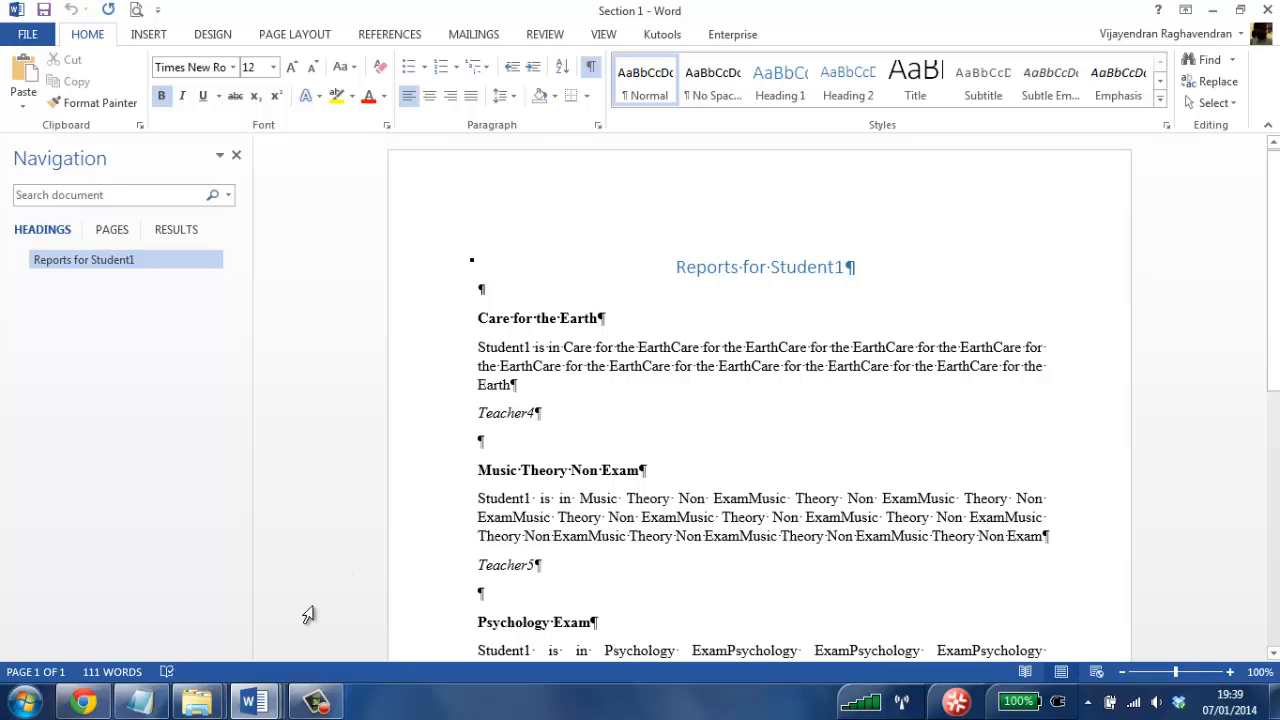
- Switch to Chrome, open youtube.com in a new tab and search it for excelisfun
left_click(83, 702)
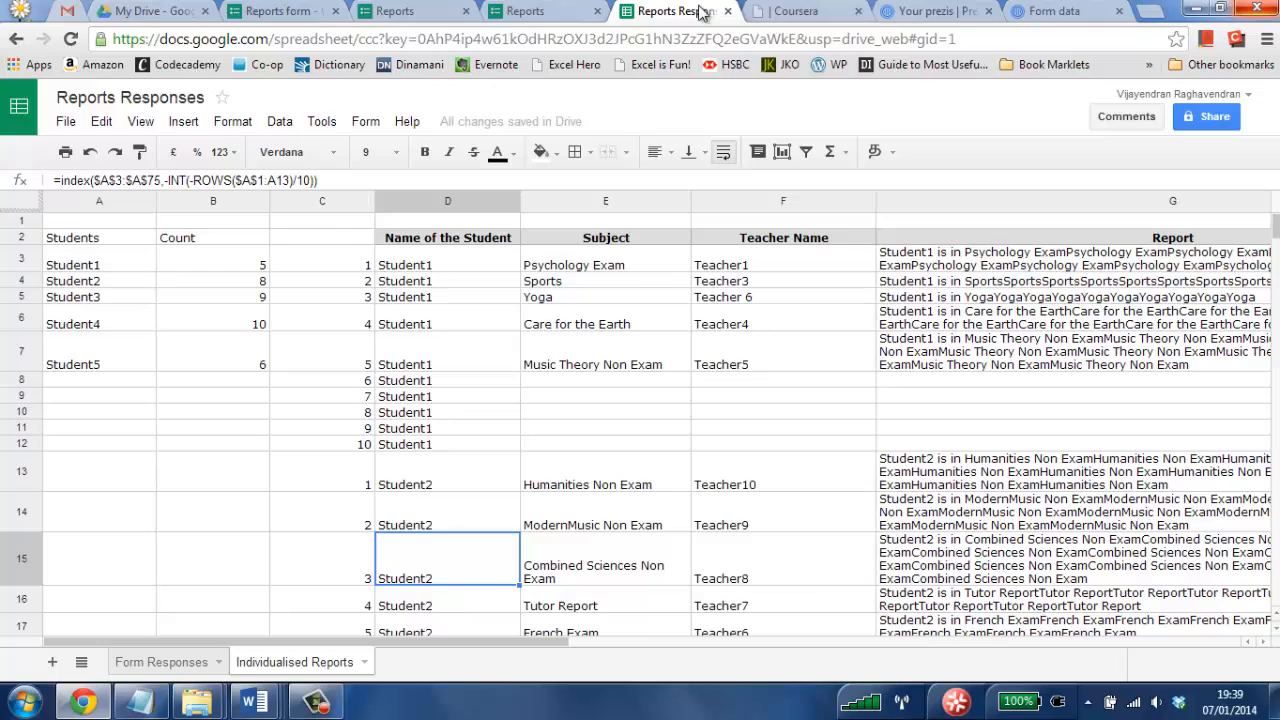
left_click(1152, 12)
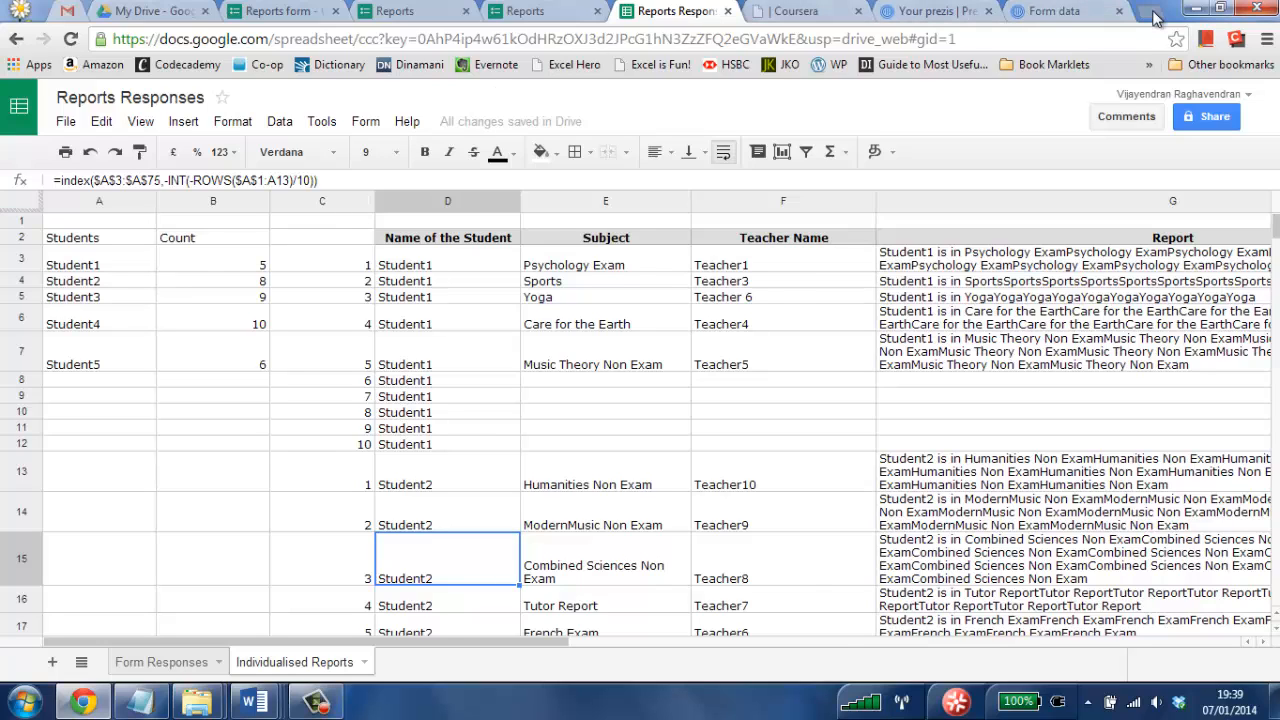
type("you")
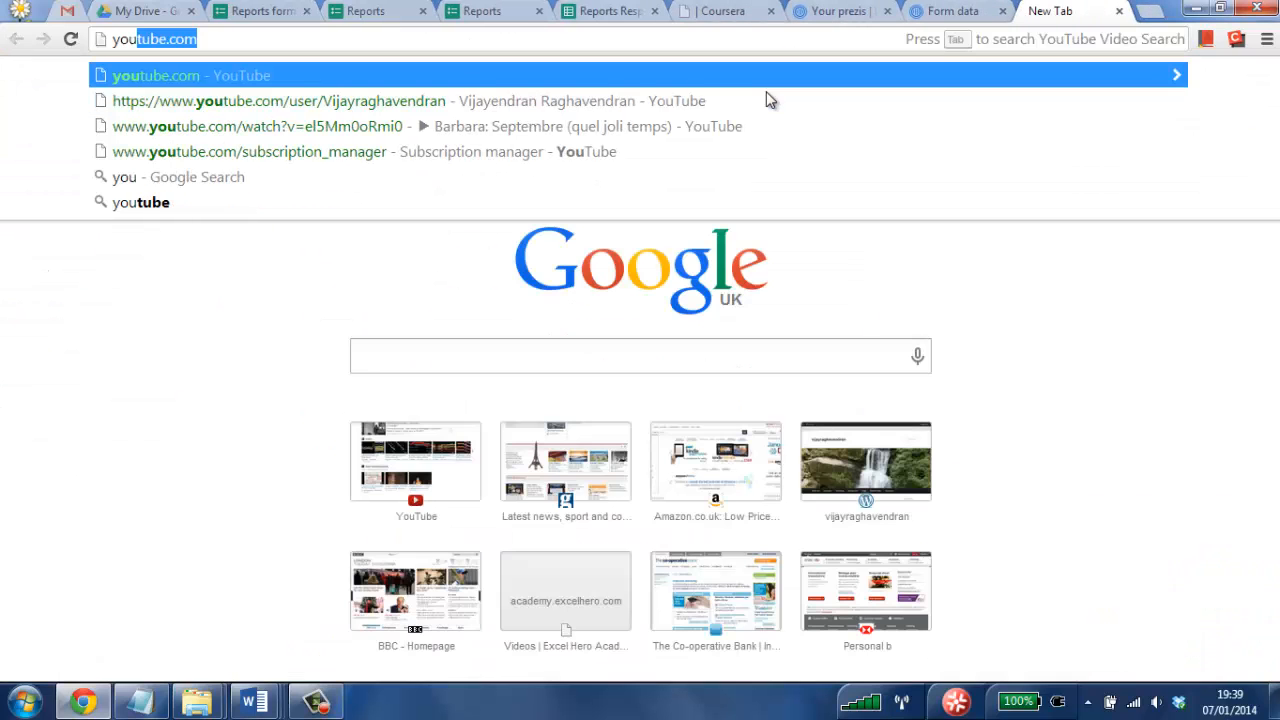
key("Return")
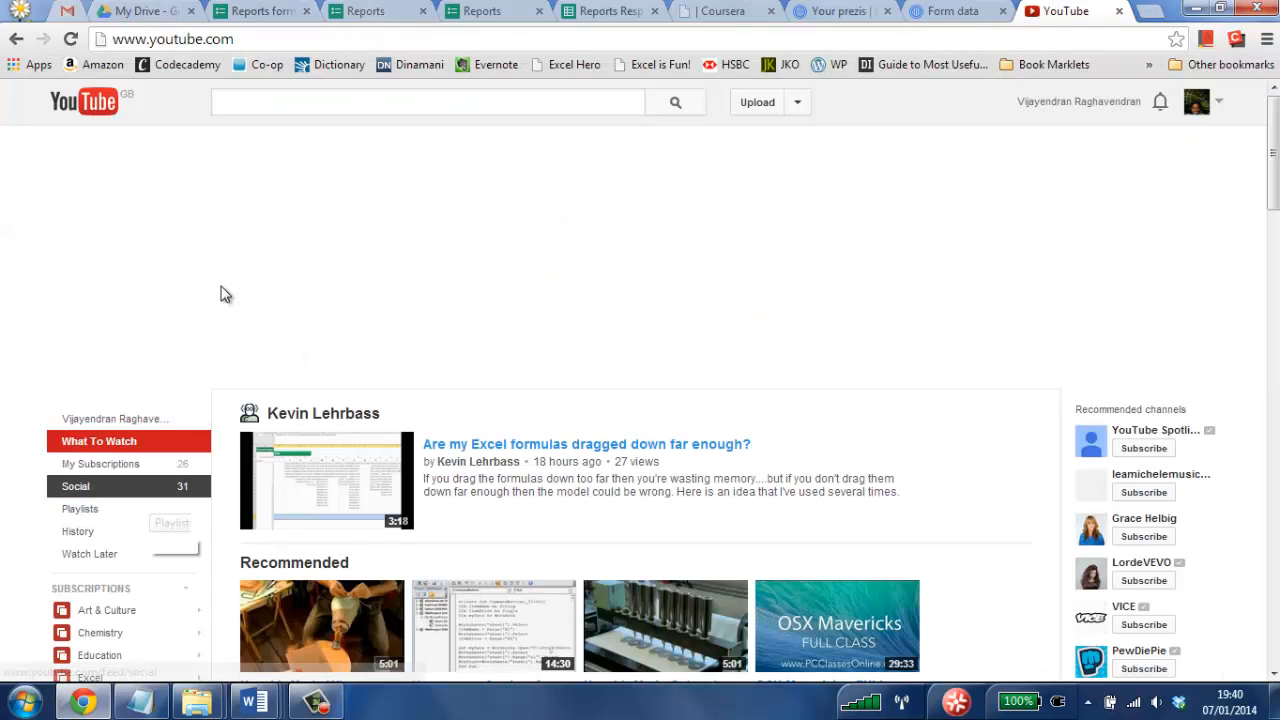
left_click(315, 104)
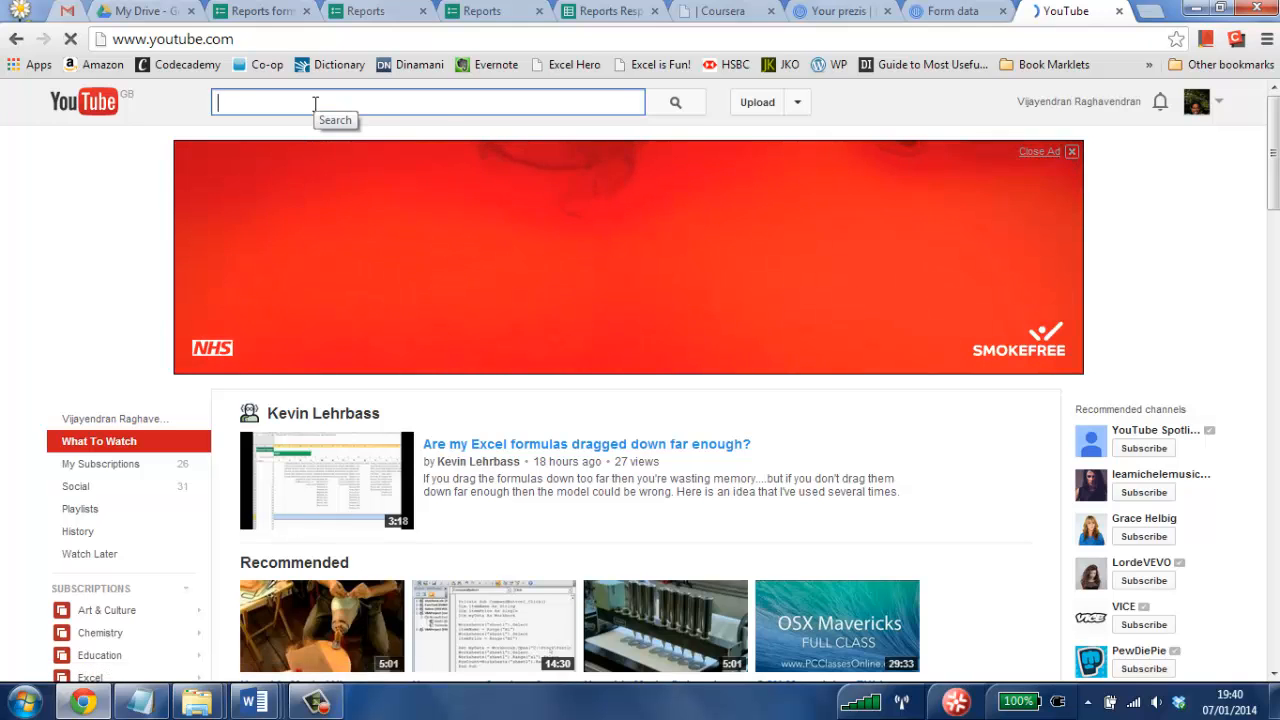
type("excelisfun")
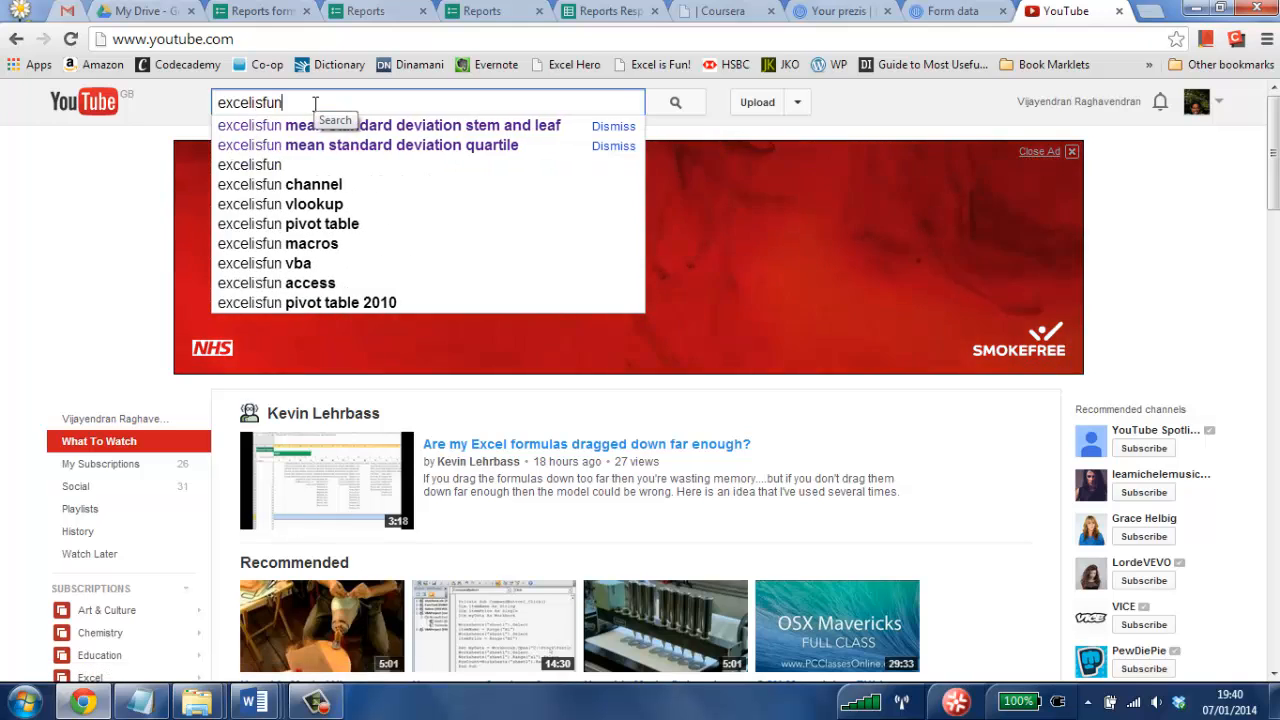
key("Return")
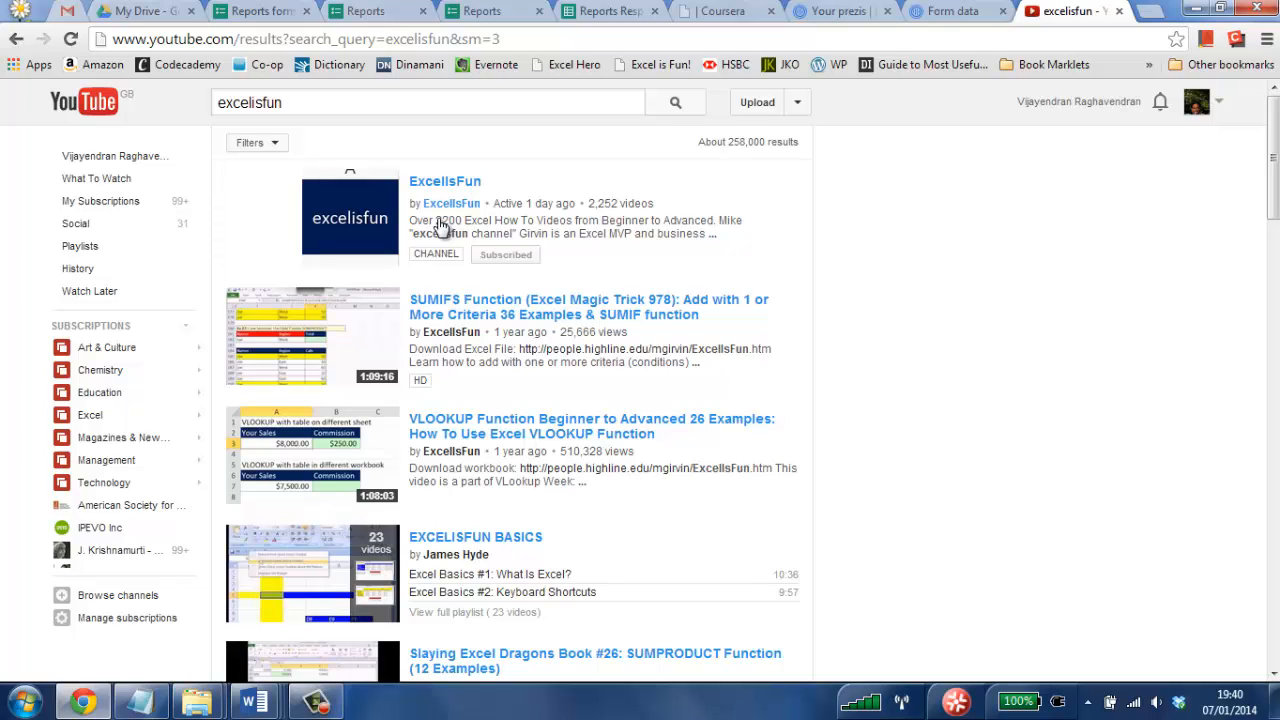
- Open the youpd.org website in another new tab and look through its featured hacks and recent posts
left_click(1152, 15)
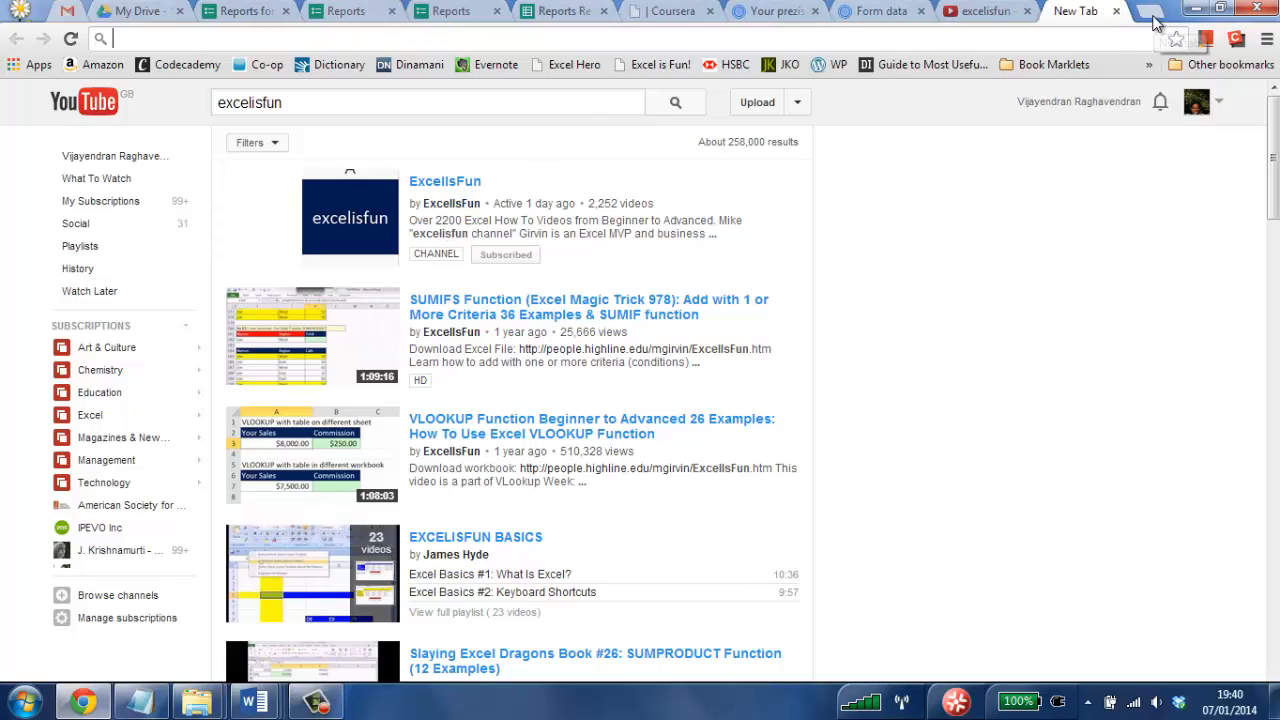
type("youpd")
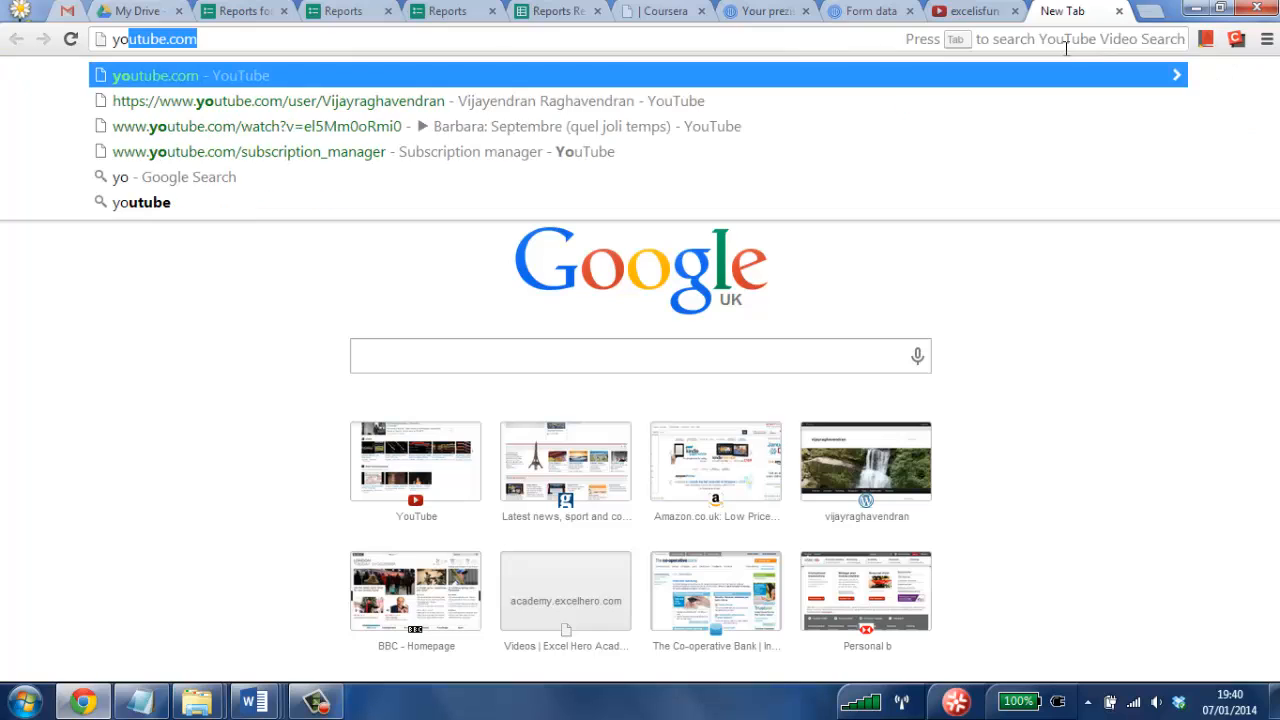
key("Return")
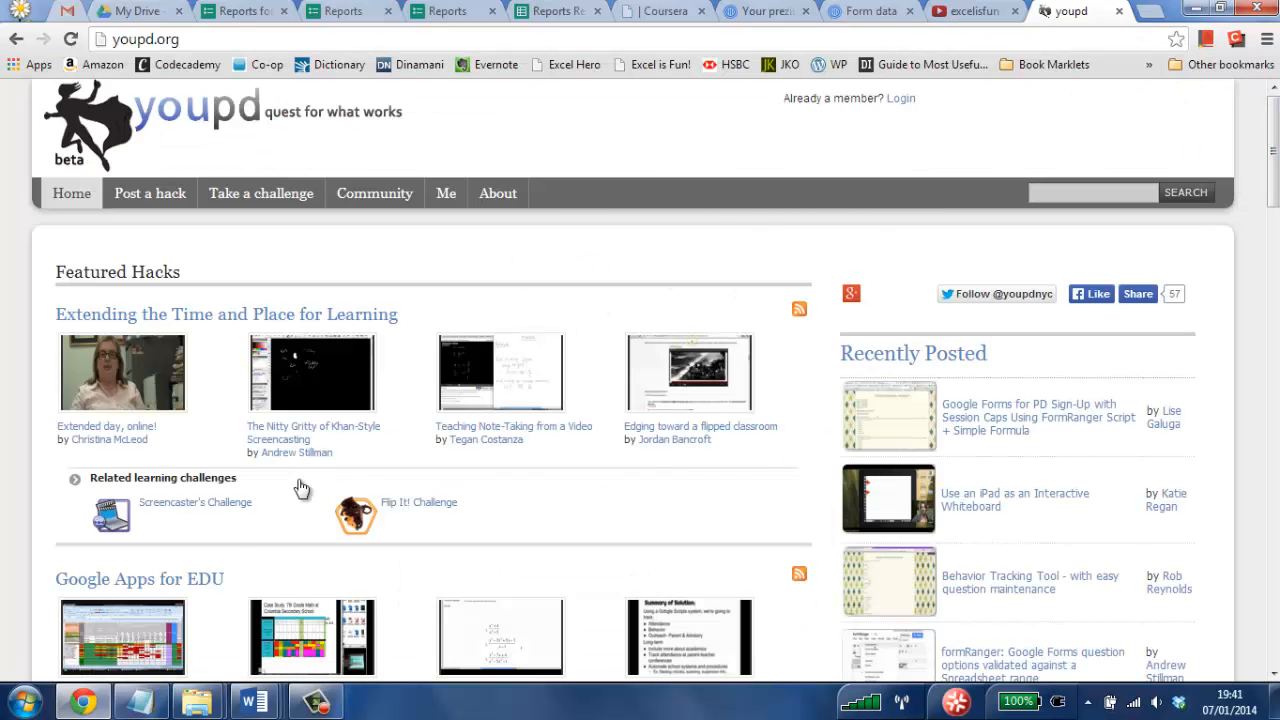
left_click_drag(1274, 195, 1274, 215)
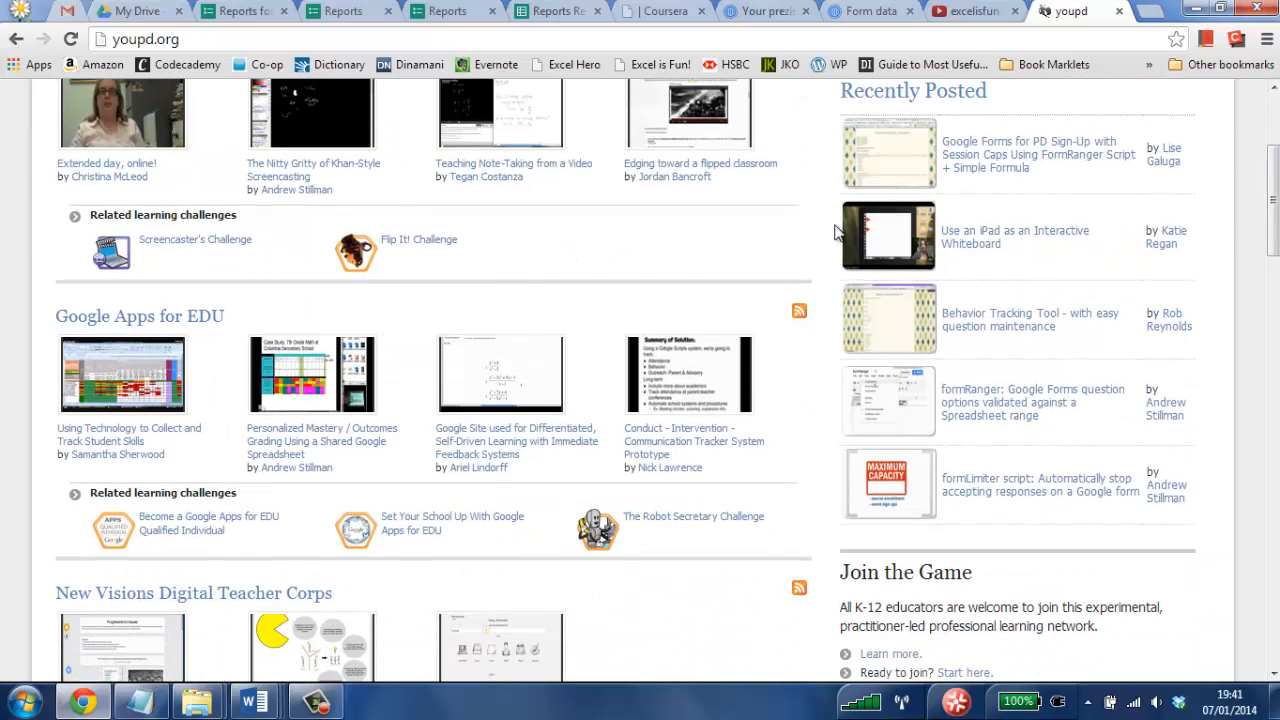